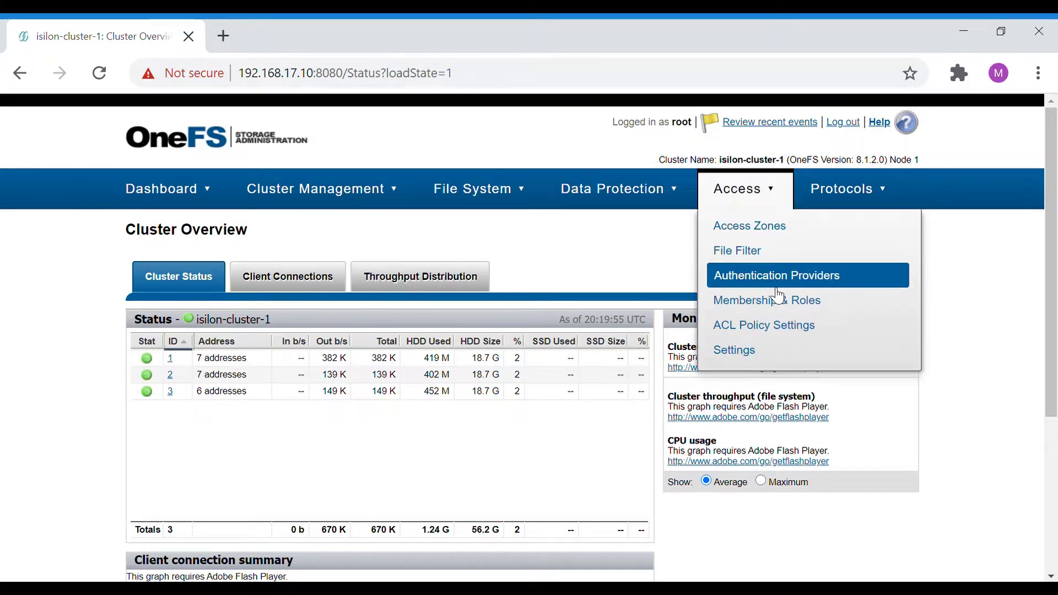
# Open Membership & Roles and look through the user and group provider lists.
pyautogui.click(777, 306)
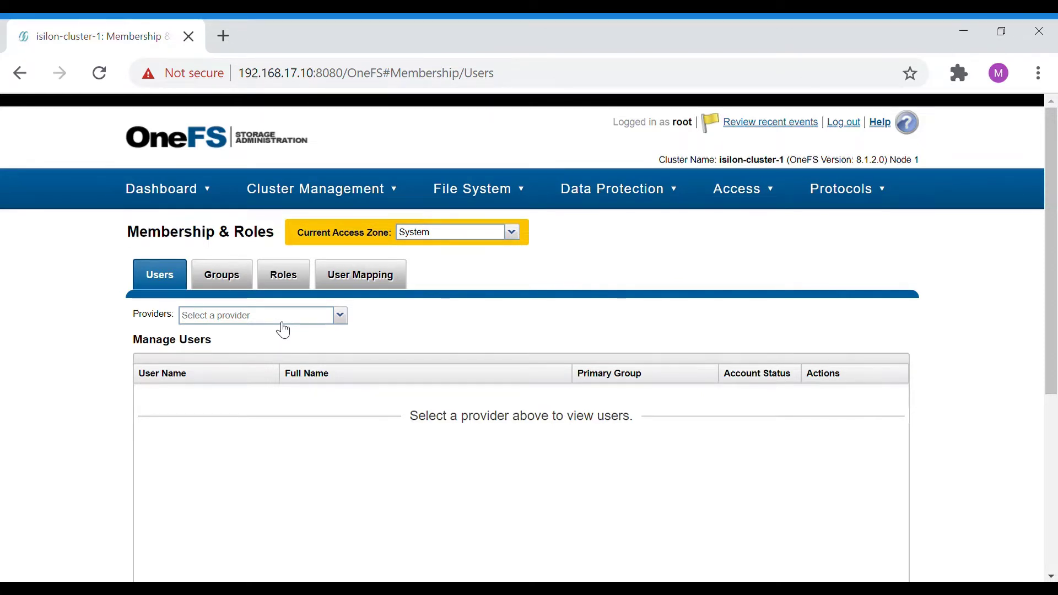
pyautogui.click(283, 324)
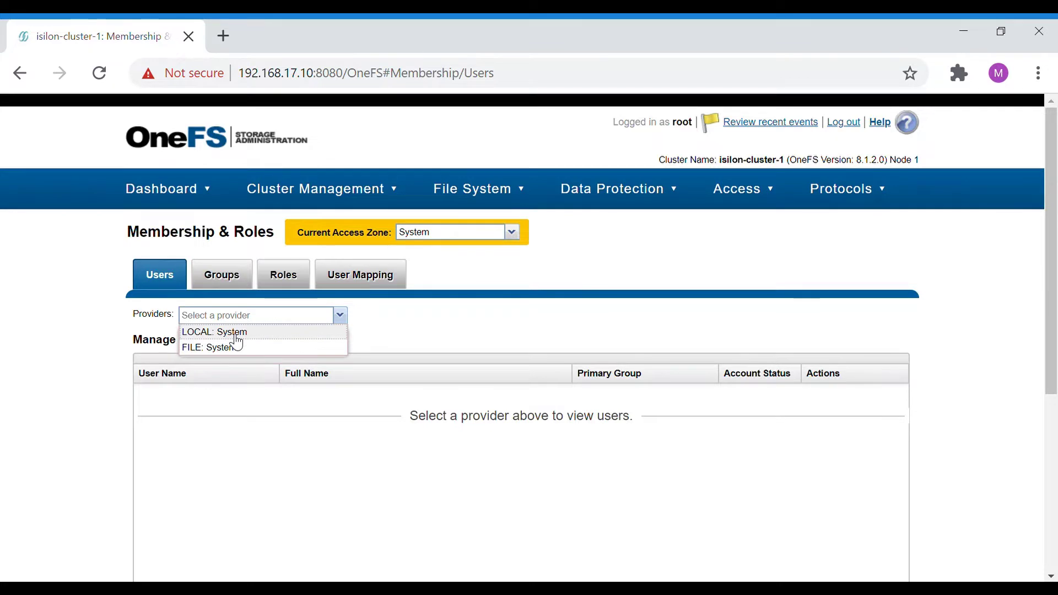
pyautogui.click(241, 278)
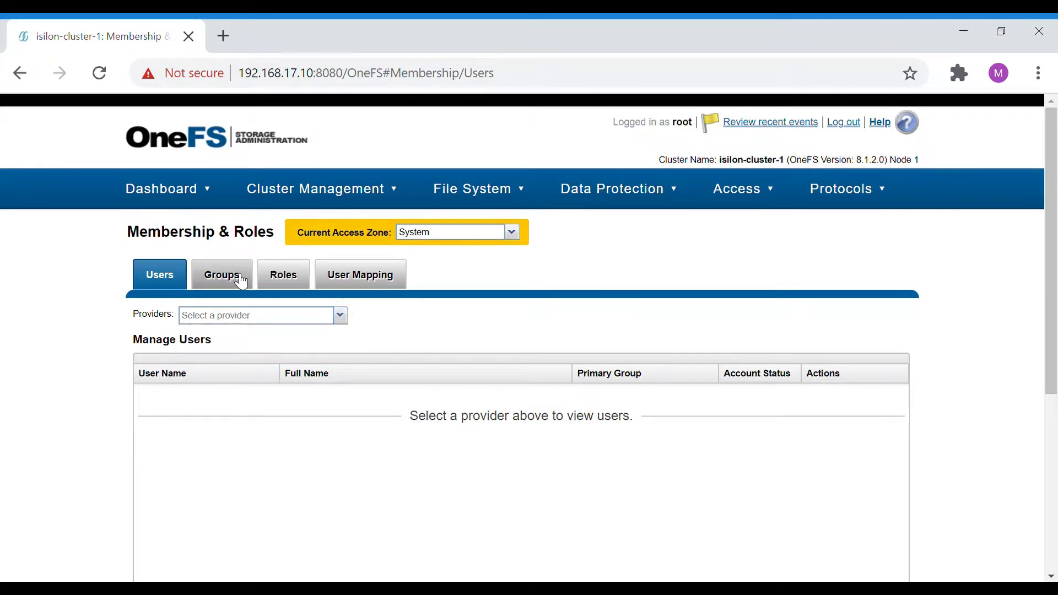
pyautogui.click(263, 317)
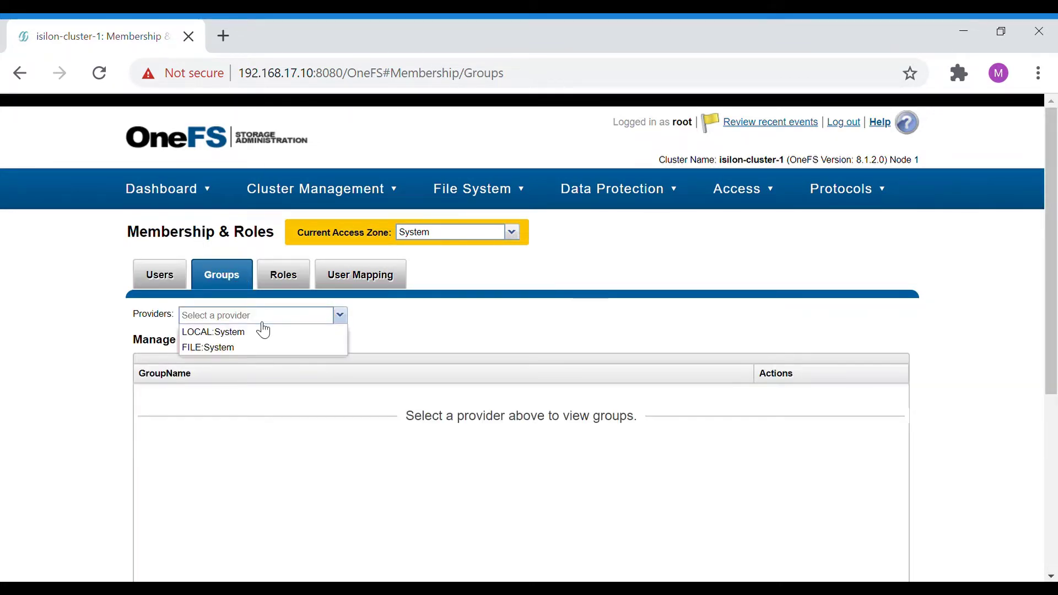
# Show the LOCAL: System users, listing Guest and test-user.
pyautogui.click(168, 284)
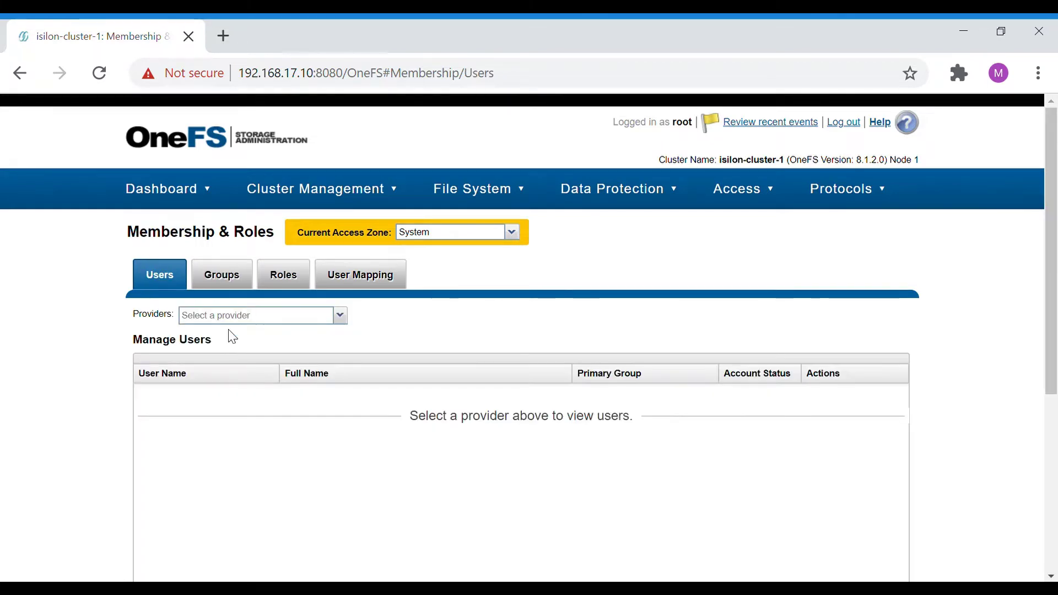
pyautogui.click(234, 320)
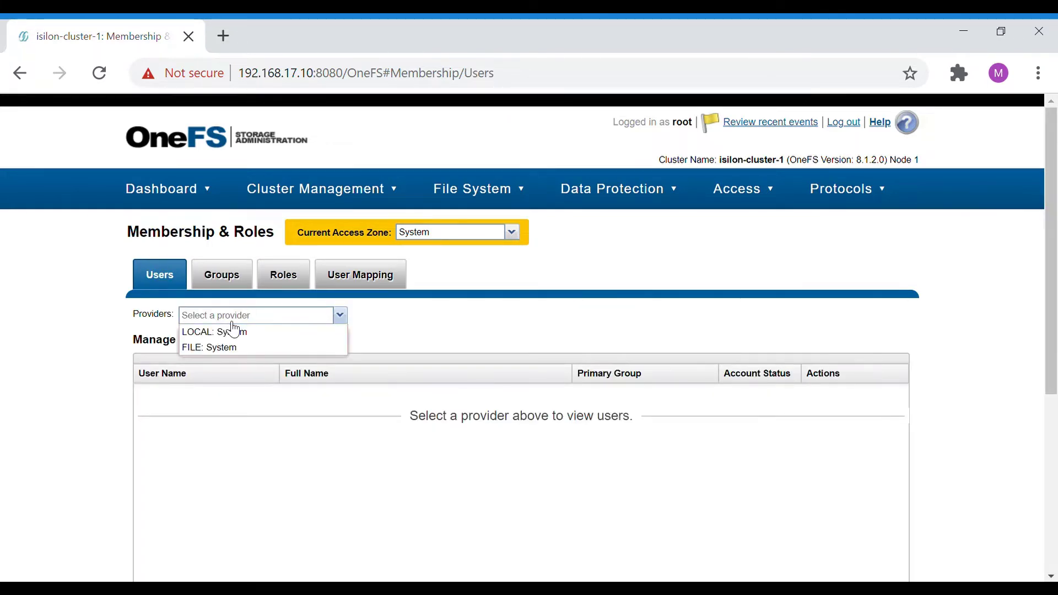
pyautogui.click(239, 338)
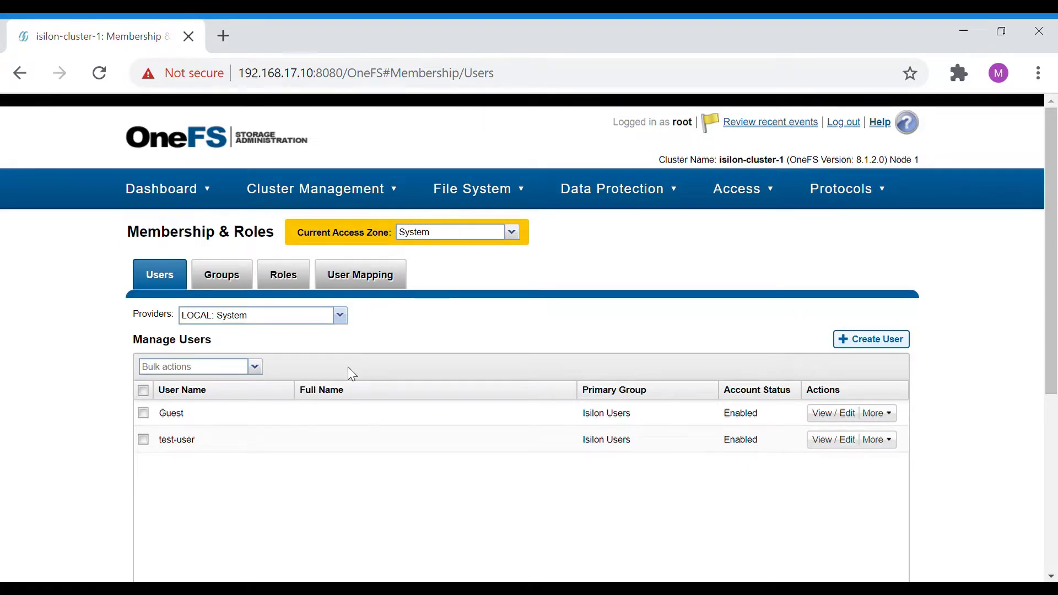
# Switch to the FILE: System provider and scroll through its ten accounts, root to git_daemon.
pyautogui.click(290, 325)
pyautogui.click(267, 348)
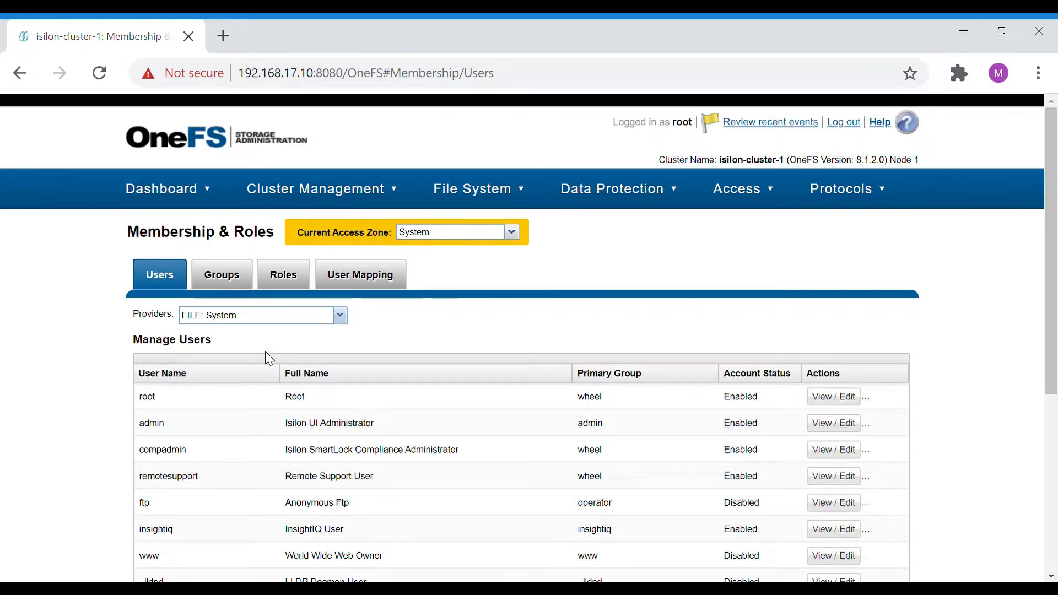
pyautogui.scroll(-3, 382, 328)
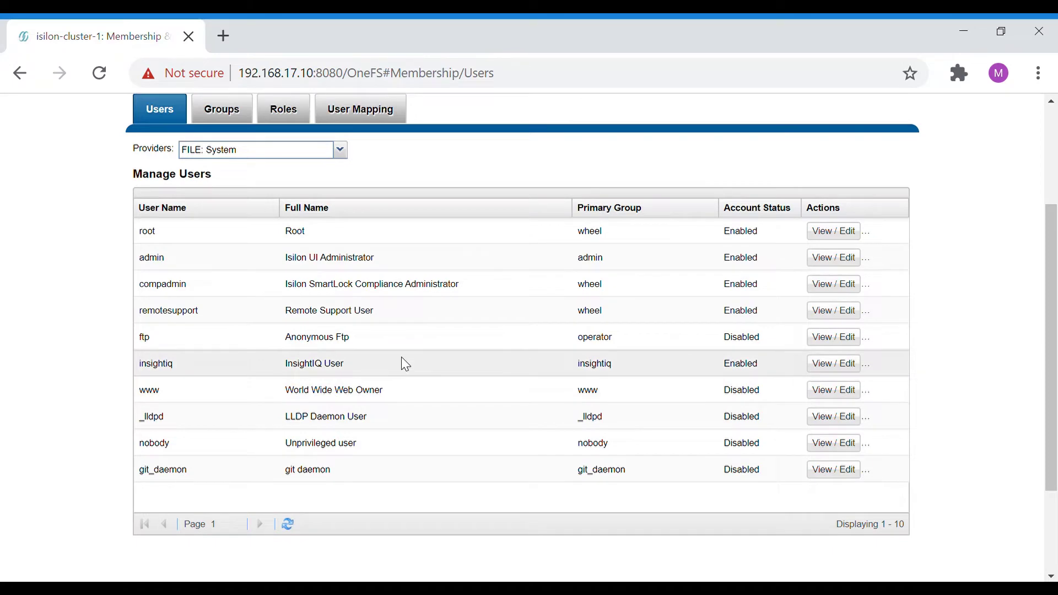
pyautogui.scroll(3, 397, 354)
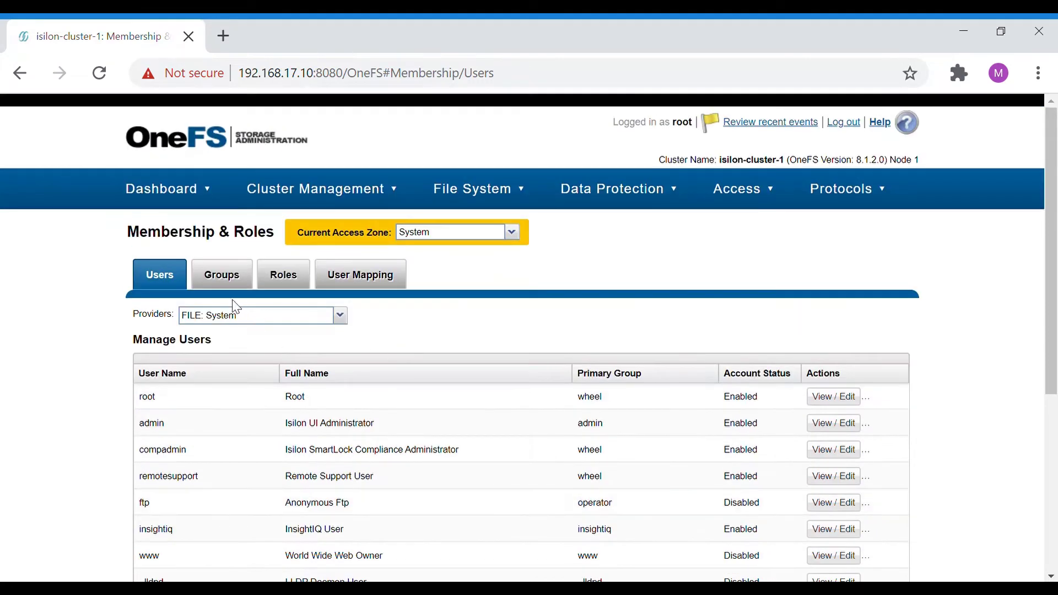
# Start a new LOCAL: System user, entering its user name and a password.
pyautogui.click(239, 325)
pyautogui.click(199, 332)
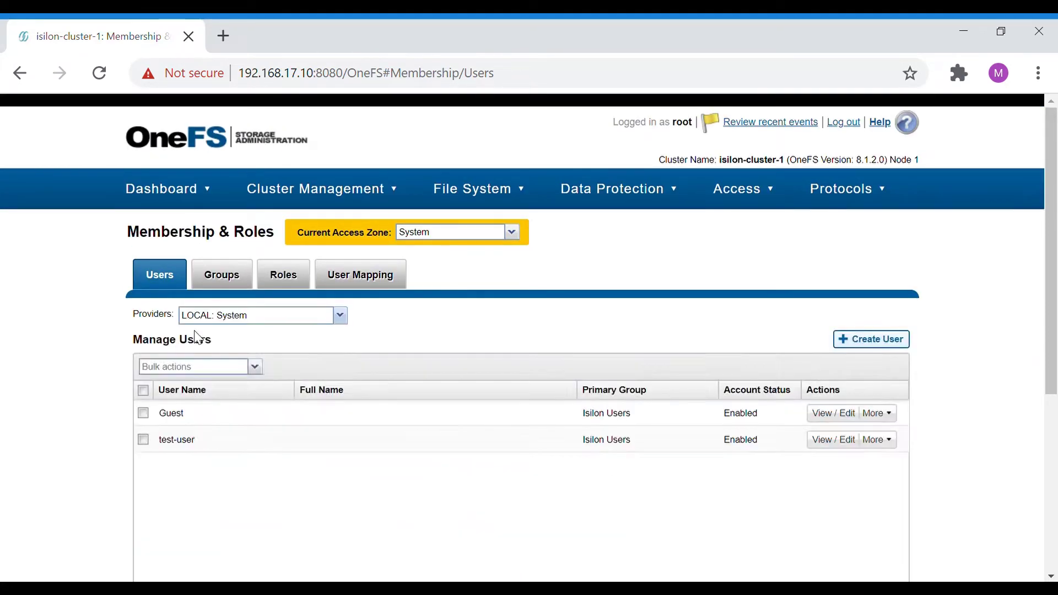
pyautogui.click(882, 338)
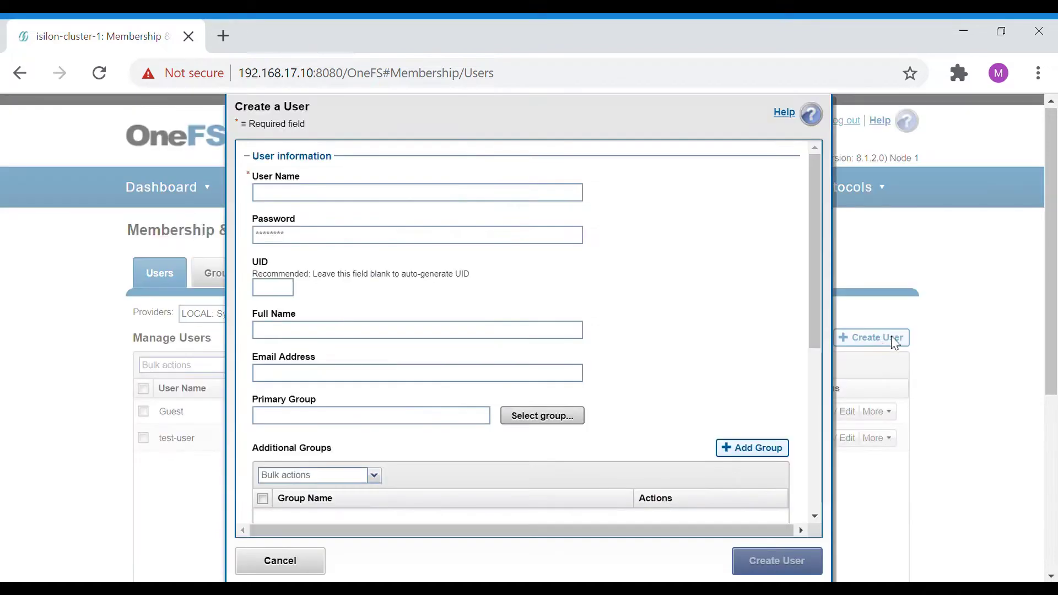
pyautogui.write('test-user-1')
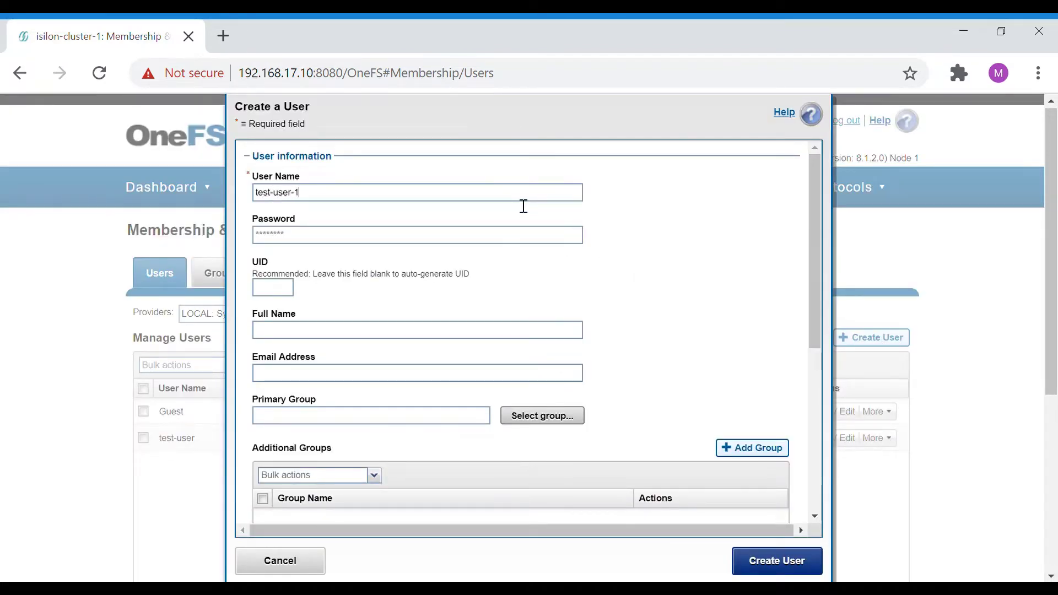
pyautogui.press('BackSpace')
pyautogui.press('Tab')
pyautogui.write('••••••')
pyautogui.scroll(-3, 397, 252)
pyautogui.scroll(2, 392, 229)
# Fill in the user's full name and e-mail address, correcting a typo in the e-mail.
pyautogui.click(405, 253)
pyautogui.write('john')
pyautogui.press('Tab')
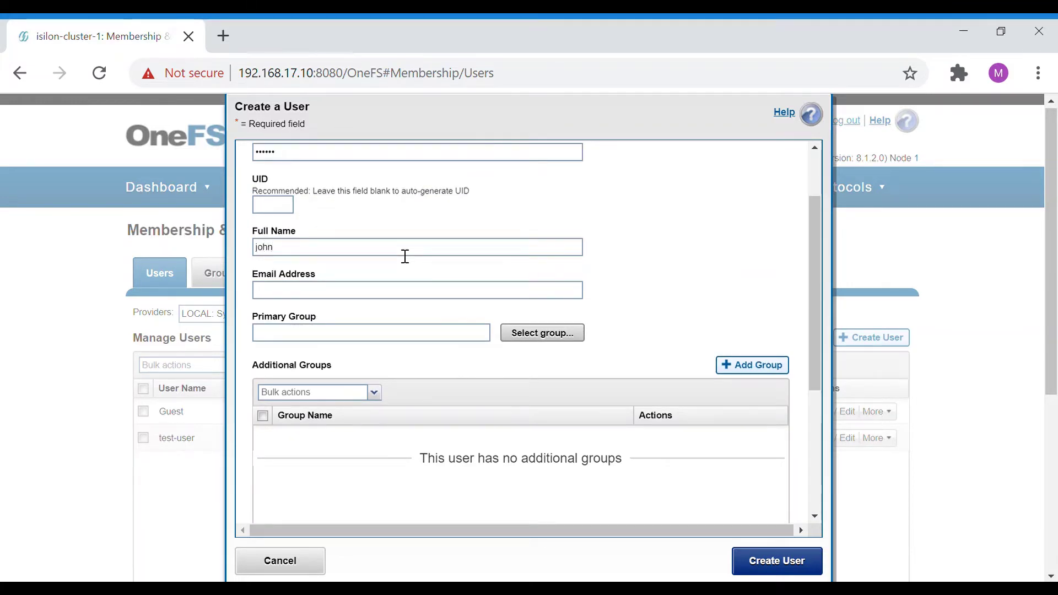
pyautogui.write('john')
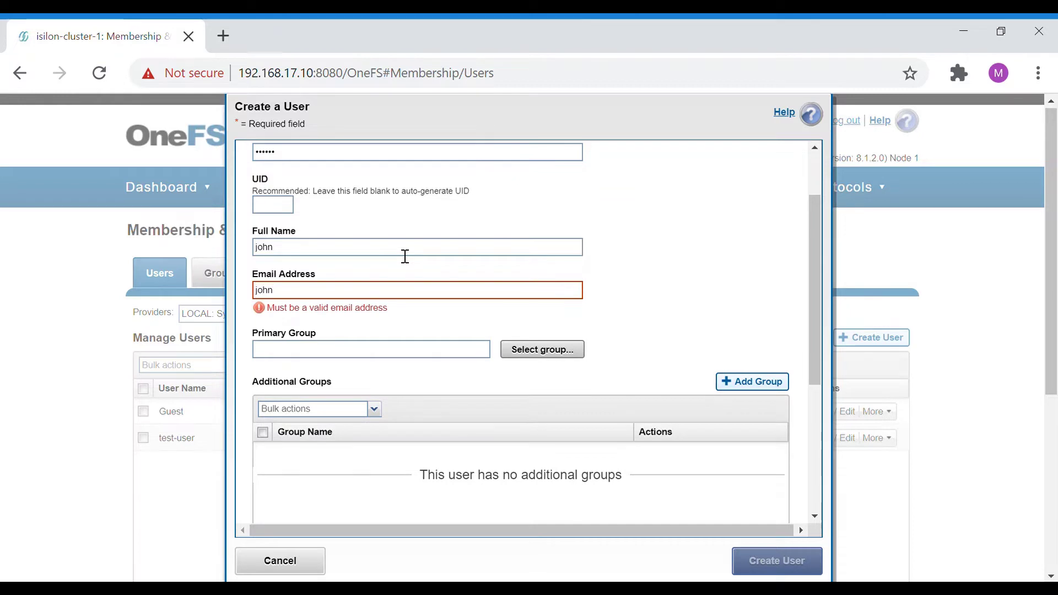
pyautogui.write('@exapl.eocm')
pyautogui.press('BackSpace')
pyautogui.press('BackSpace')
pyautogui.press('BackSpace')
pyautogui.hotkey('ctrl', 'shift', 'Left')
pyautogui.write('exaple.com')
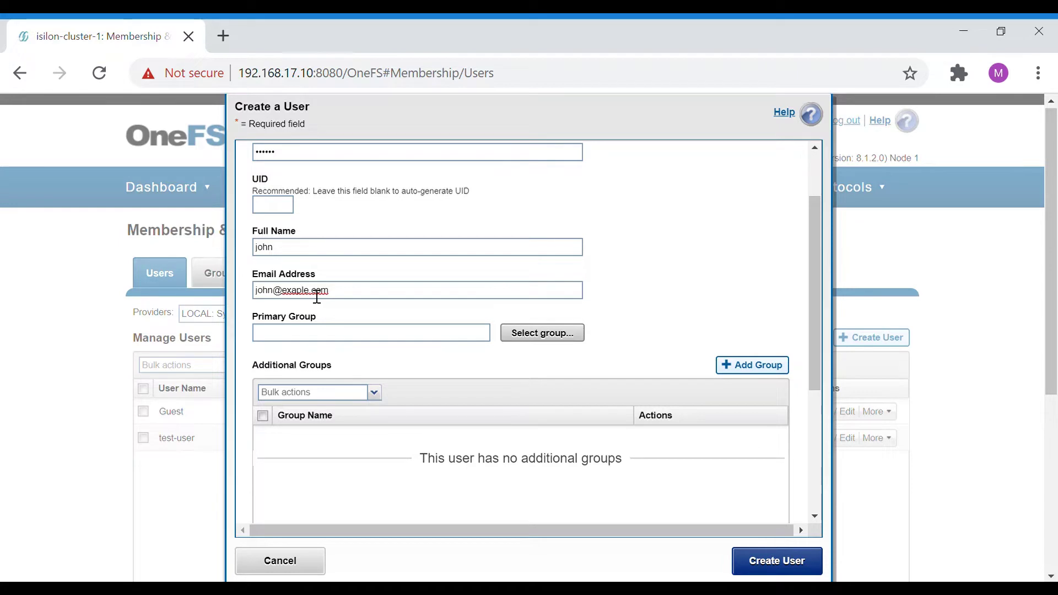
pyautogui.write('m')
pyautogui.scroll(-3, 480, 337)
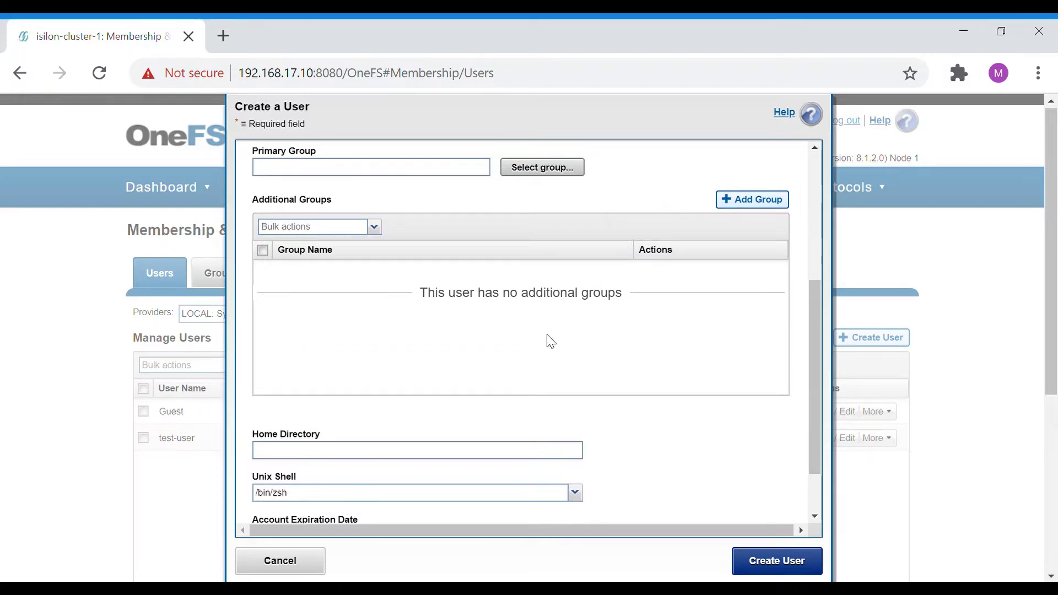
# Set the account expiration date to 26 November 2020.
pyautogui.scroll(-1, 418, 406)
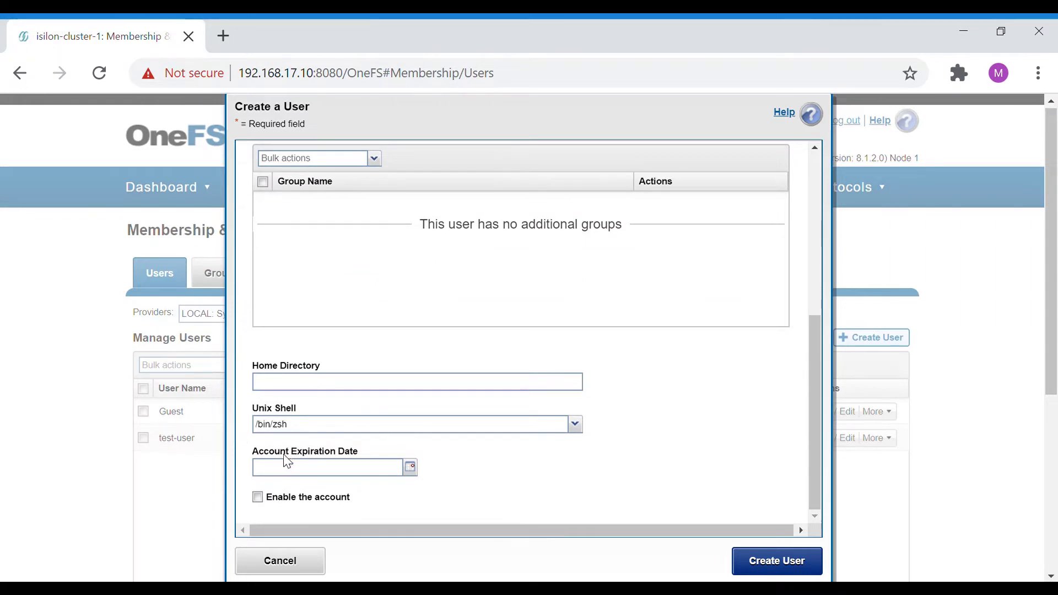
pyautogui.click(415, 471)
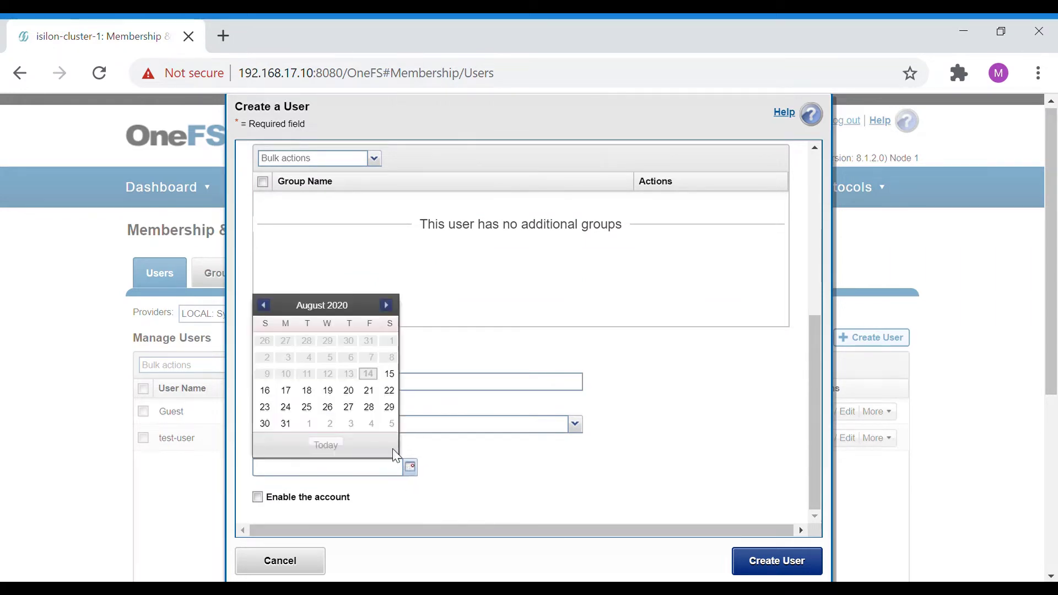
pyautogui.click(390, 307)
pyautogui.click(391, 306)
pyautogui.click(391, 304)
pyautogui.click(349, 388)
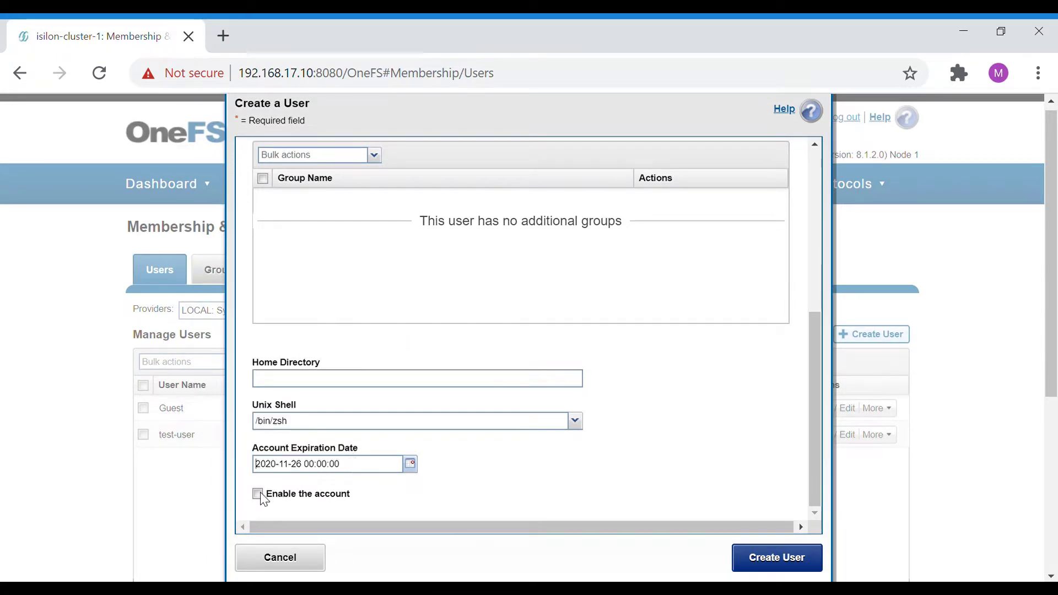
# Create the enabled user account test-user-2.
pyautogui.scroll(-3, 716, 414)
pyautogui.scroll(10, 674, 334)
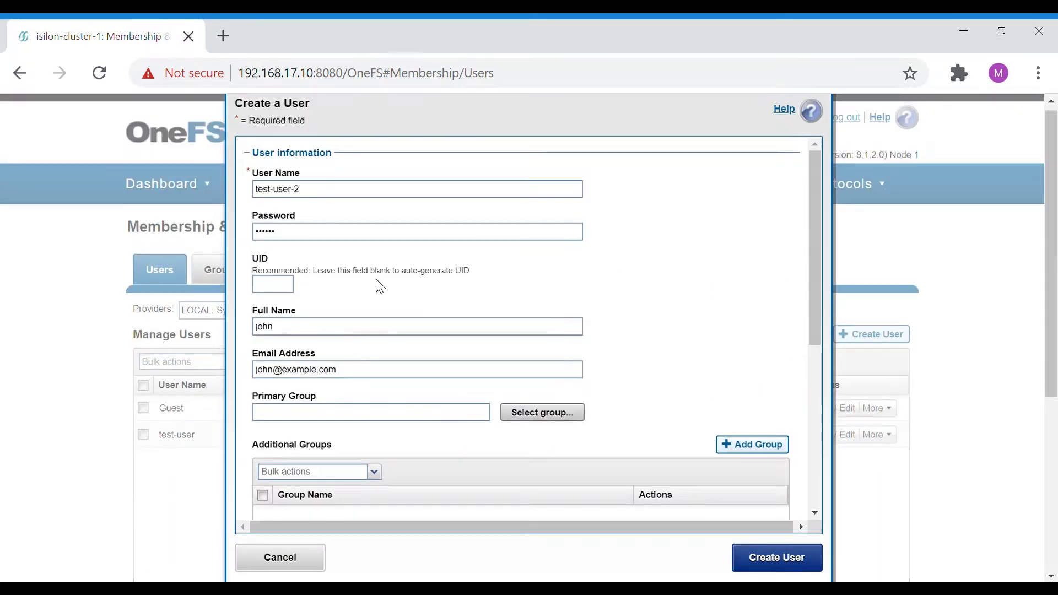
pyautogui.scroll(-5, 389, 285)
pyautogui.scroll(-5, 685, 284)
pyautogui.scroll(5, 803, 430)
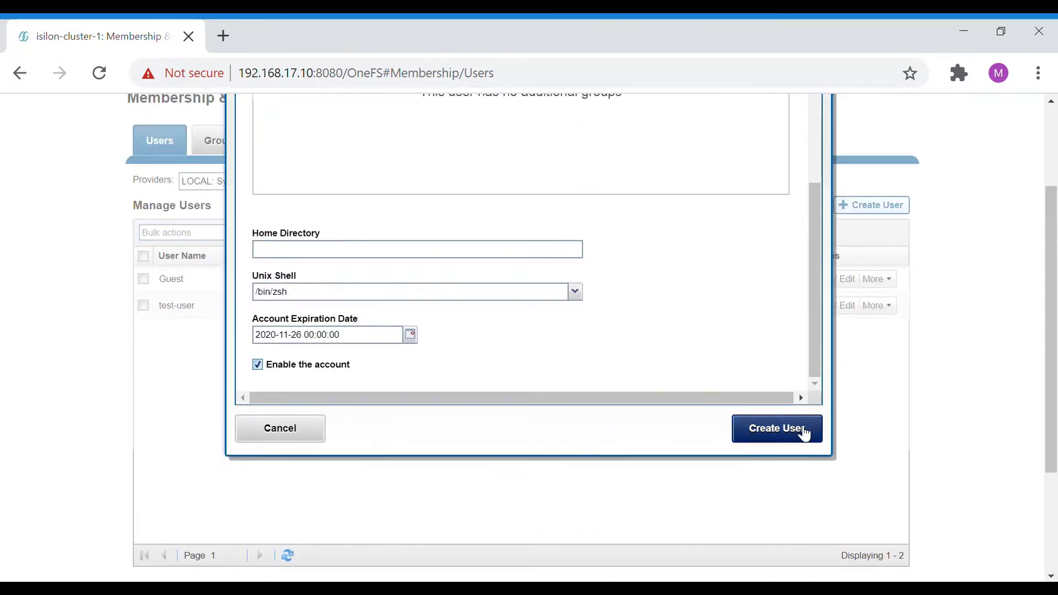
pyautogui.click(794, 560)
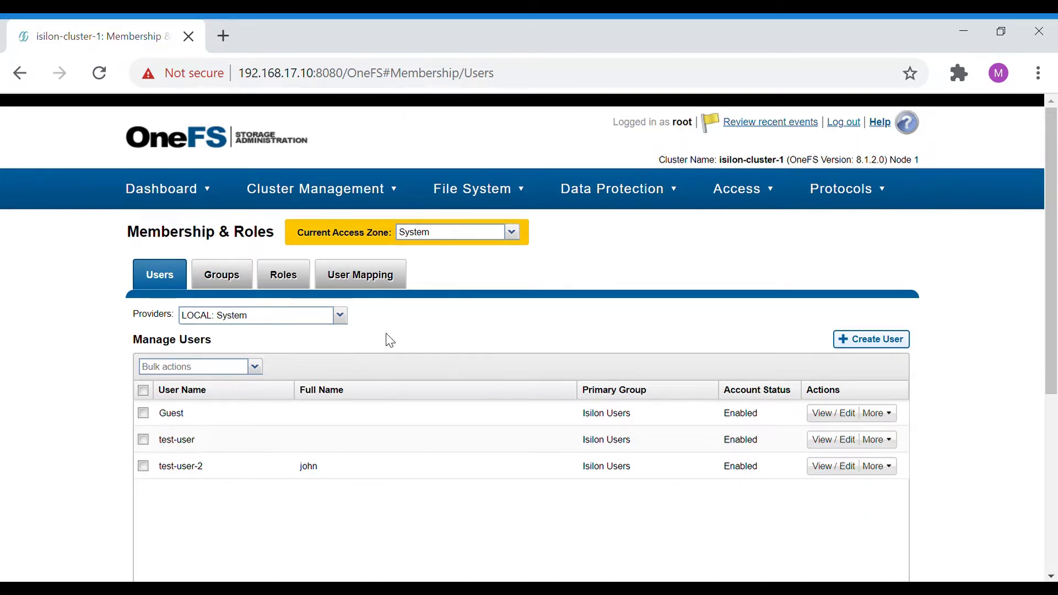
pyautogui.click(305, 282)
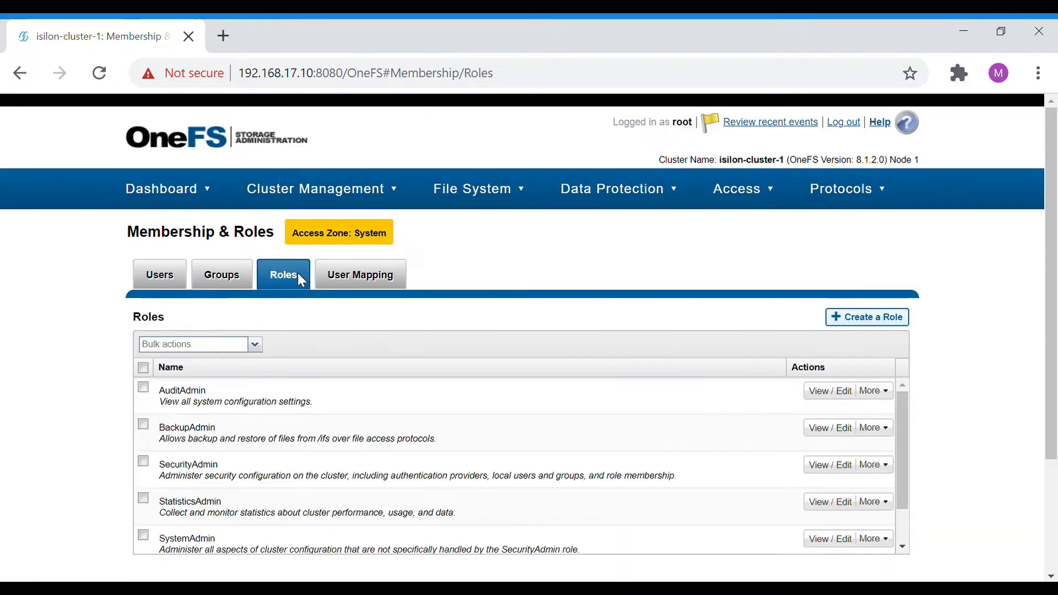
pyautogui.scroll(-1, 44, 377)
pyautogui.scroll(-1, 44, 378)
pyautogui.scroll(-2, 279, 359)
pyautogui.scroll(2, 286, 364)
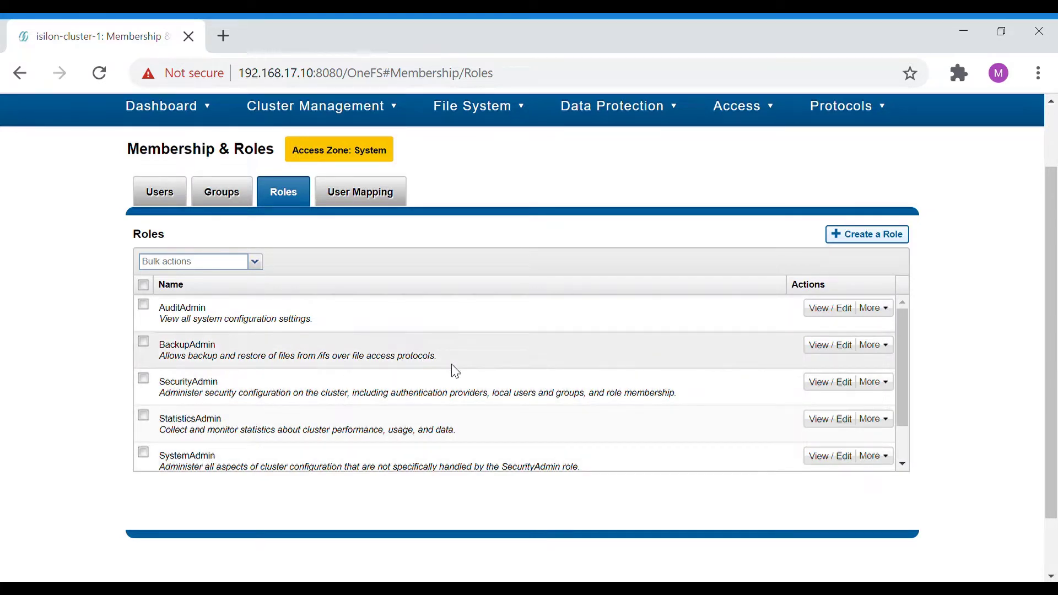
pyautogui.scroll(-3, 456, 371)
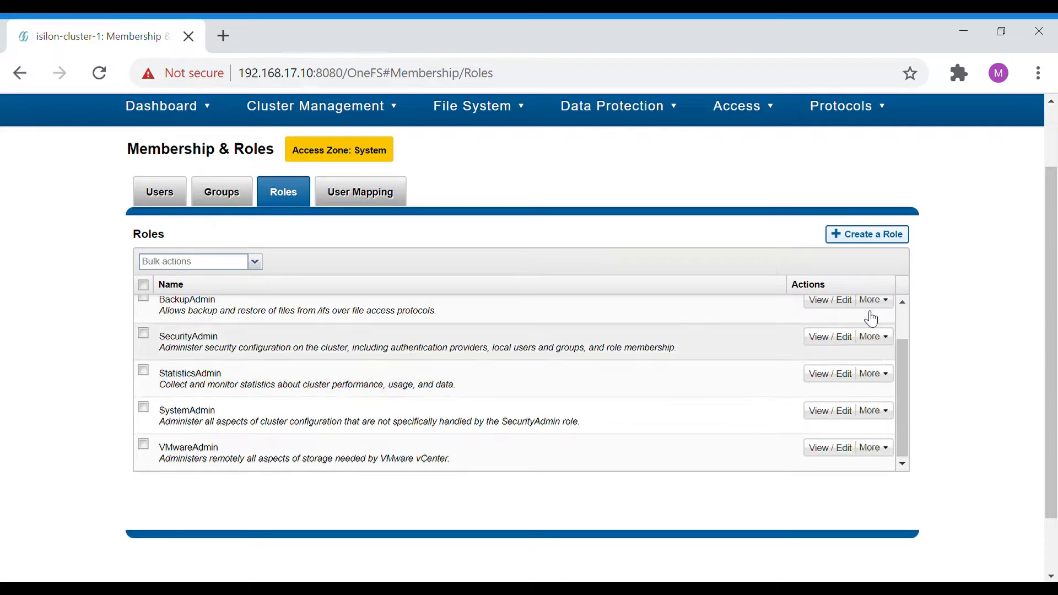
pyautogui.scroll(3, 761, 330)
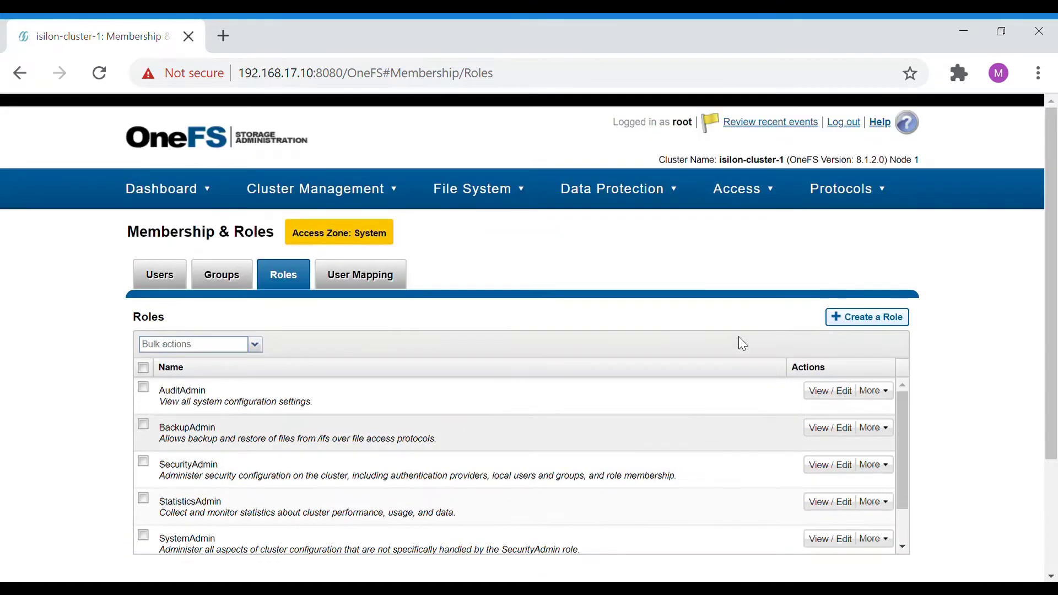
pyautogui.scroll(-1, 717, 419)
pyautogui.scroll(-2, 1038, 397)
pyautogui.scroll(3, 784, 371)
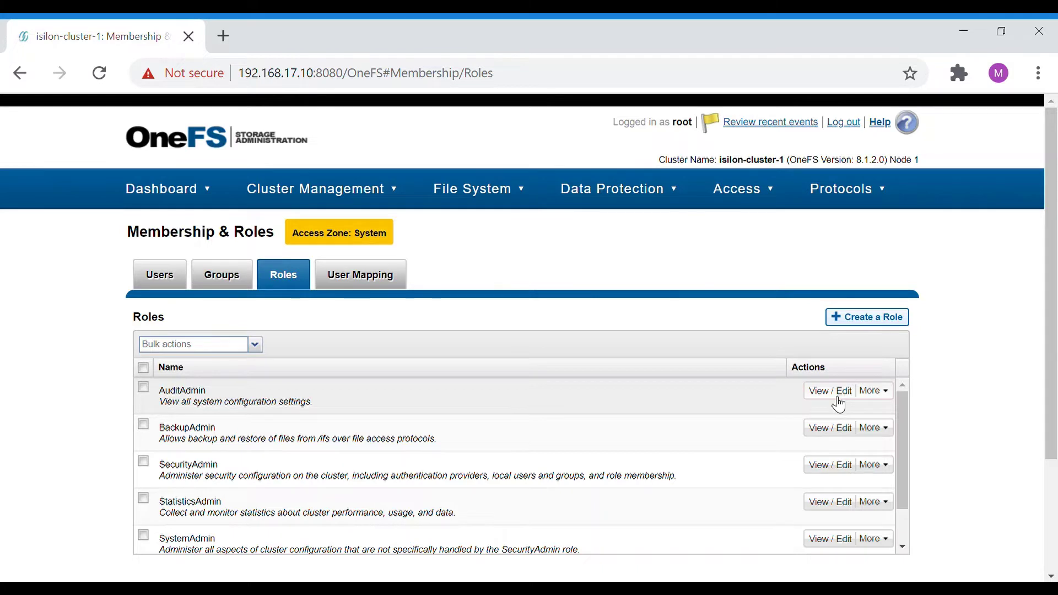
# Review AuditAdmin's details: no members, and Read-Only privileges such as SSH, Audit, FTP and HDFS.
pyautogui.click(832, 392)
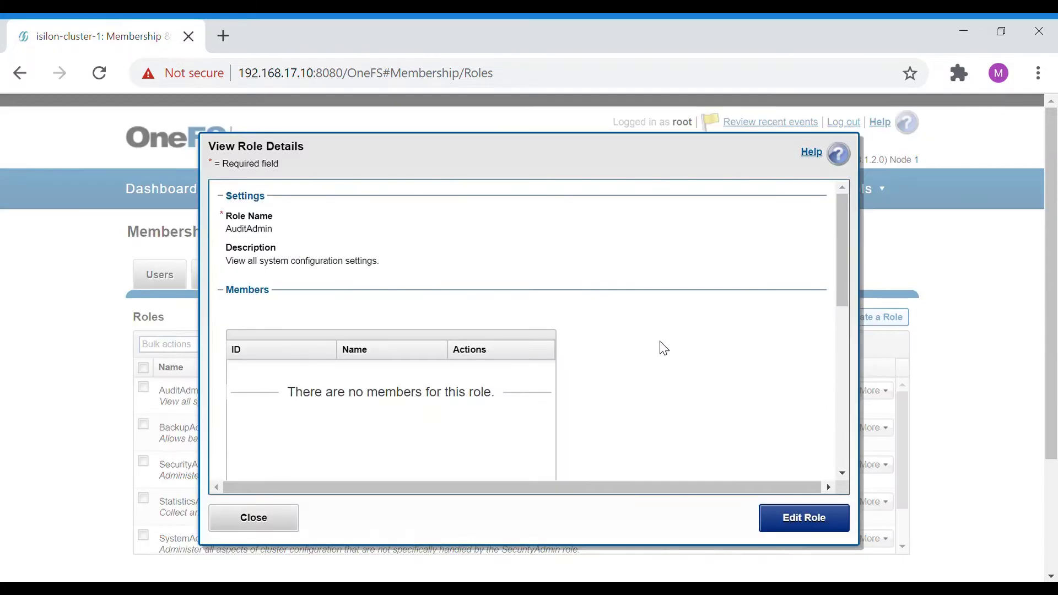
pyautogui.scroll(-6, 665, 349)
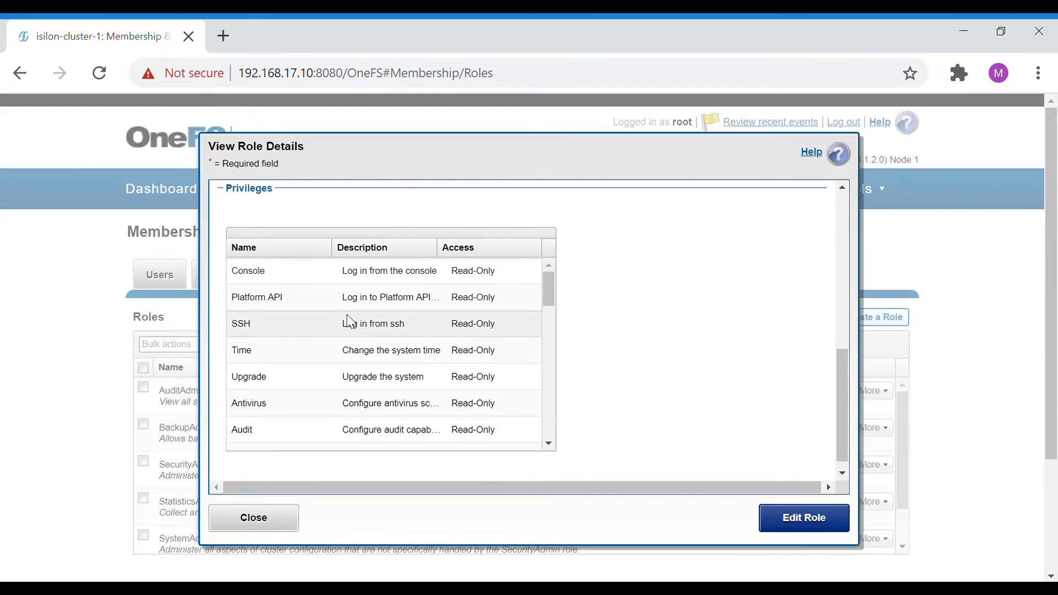
pyautogui.scroll(-3, 384, 323)
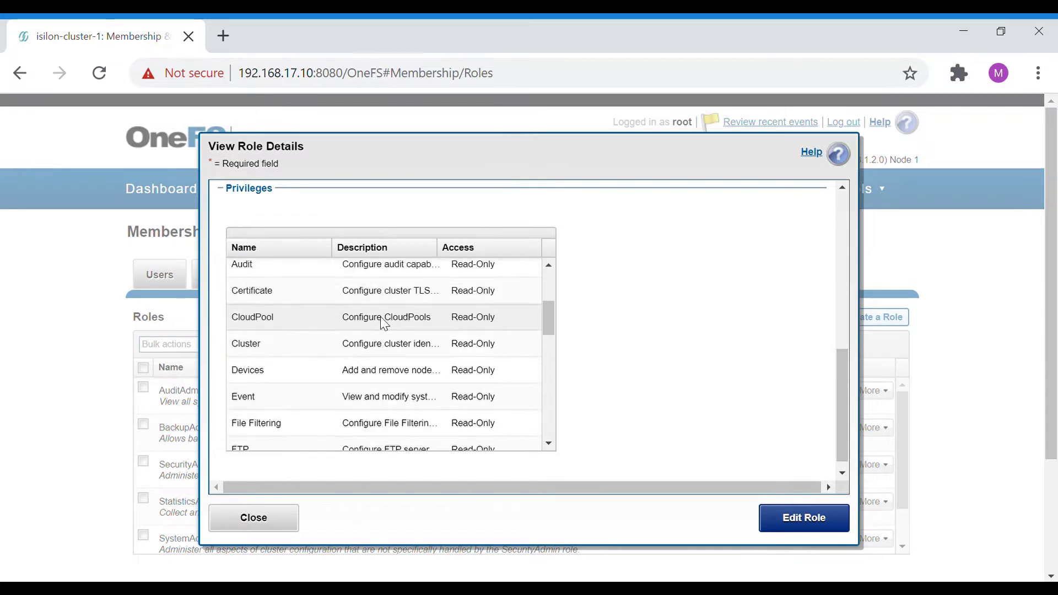
pyautogui.scroll(-2, 384, 323)
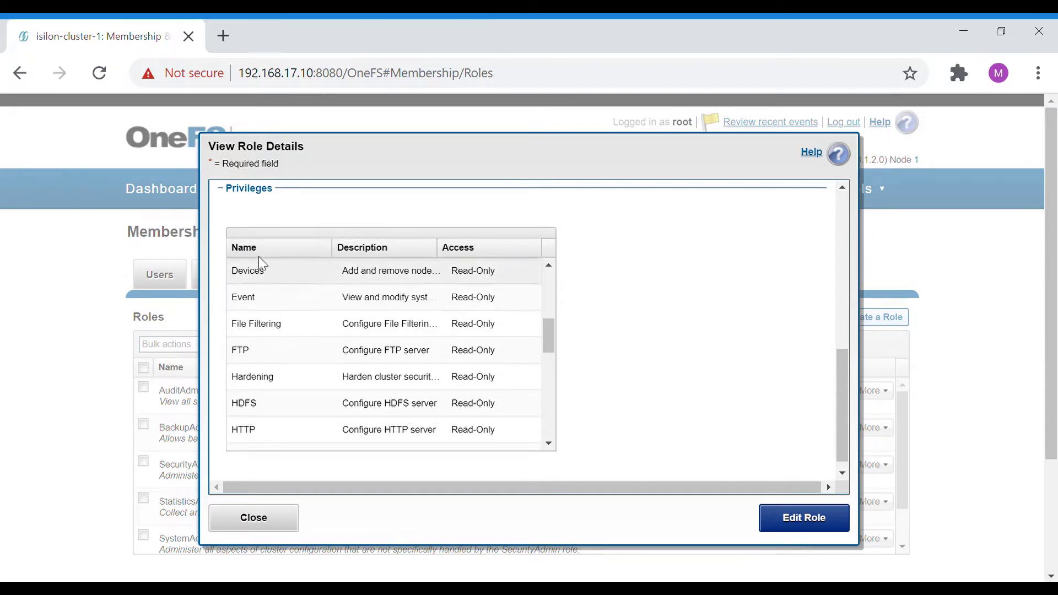
pyautogui.scroll(5, 338, 374)
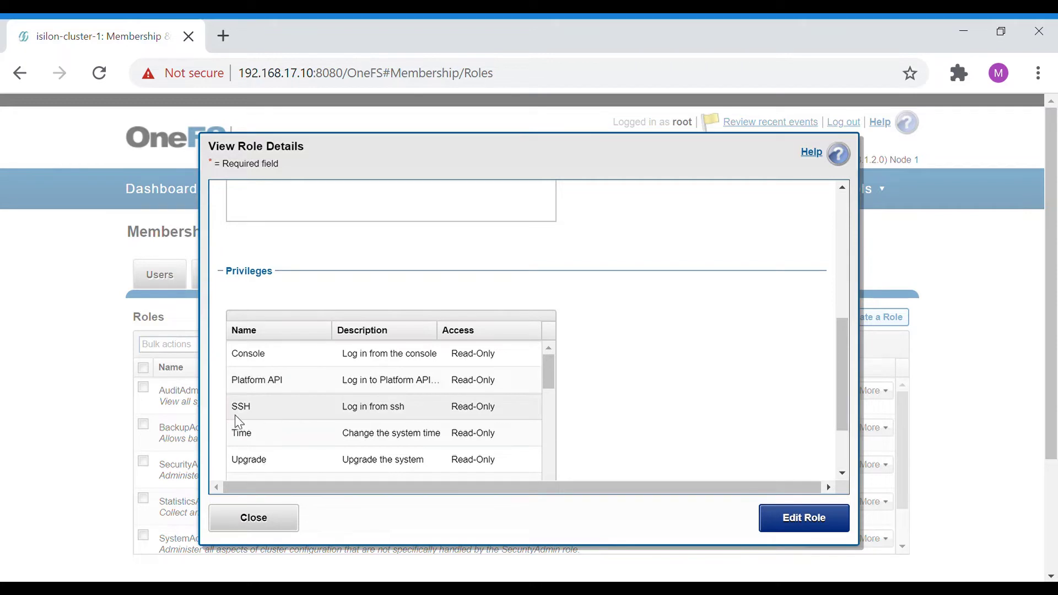
pyautogui.scroll(-1, 295, 452)
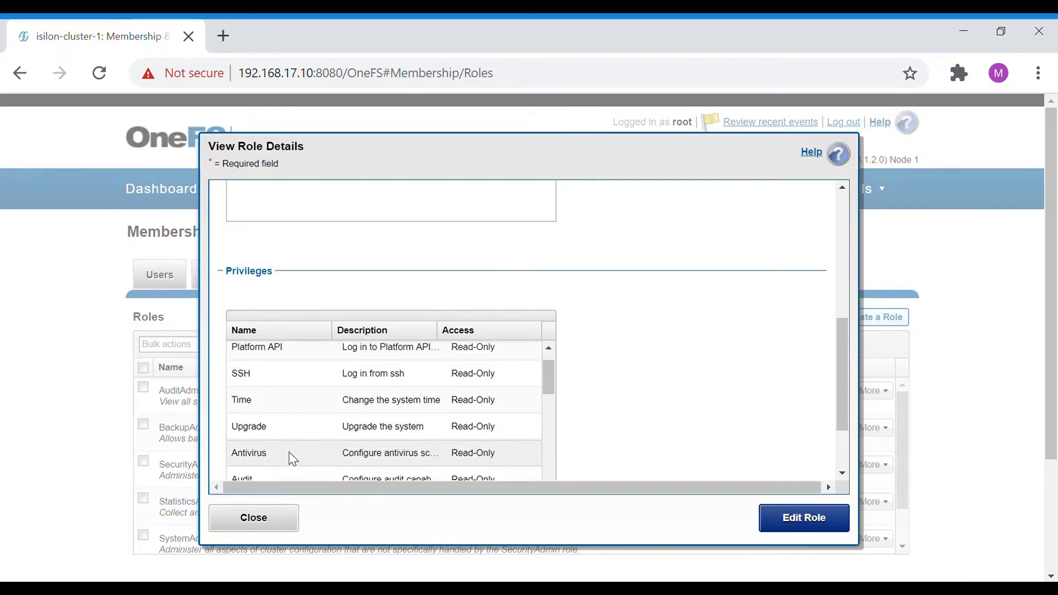
pyautogui.scroll(-2, 292, 452)
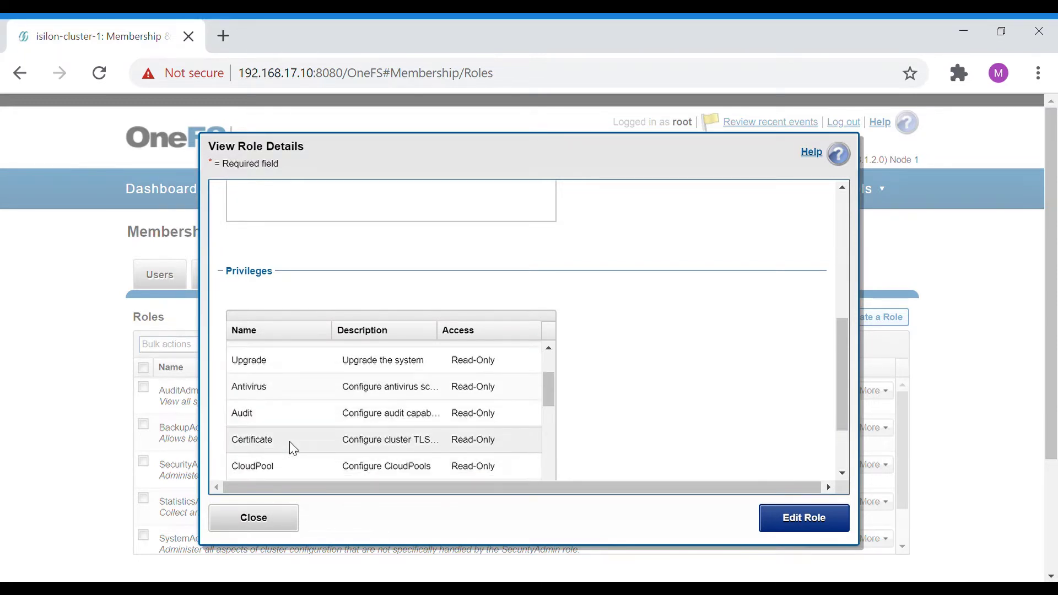
pyautogui.scroll(-3, 331, 408)
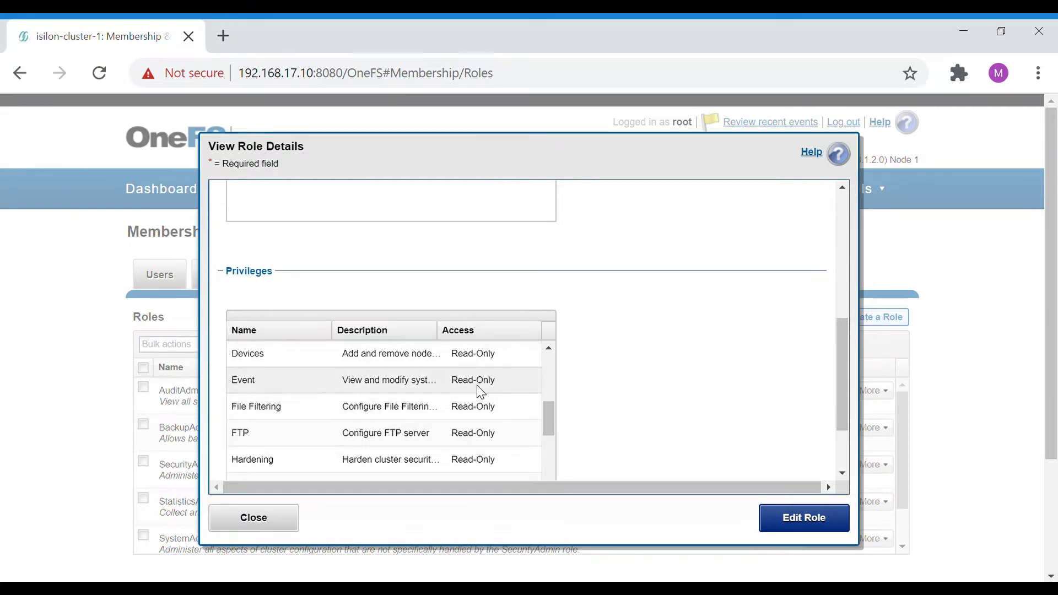
pyautogui.scroll(-2, 481, 392)
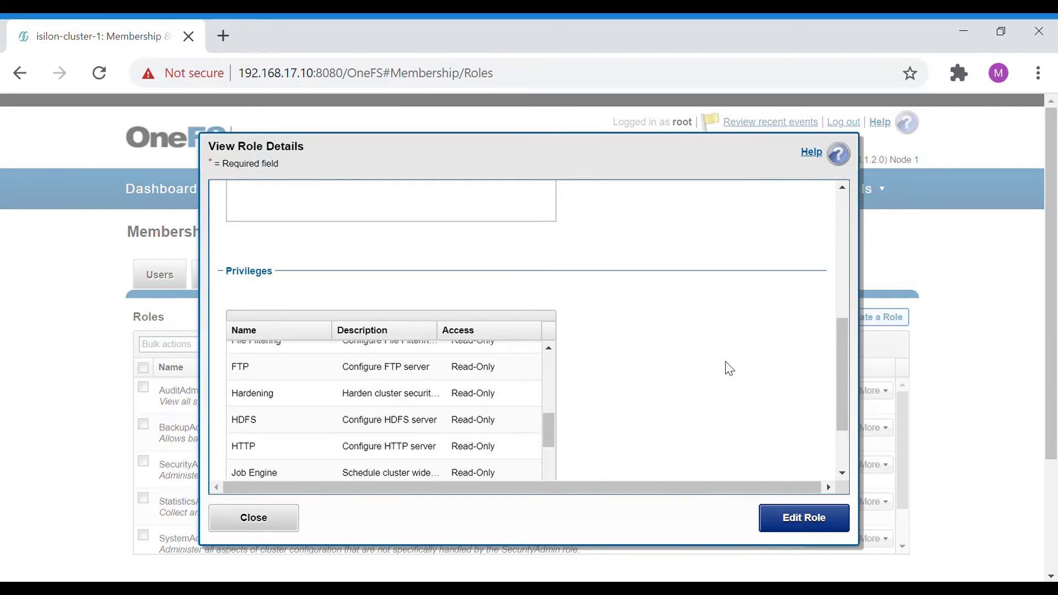
pyautogui.scroll(5, 723, 371)
pyautogui.scroll(2, 650, 378)
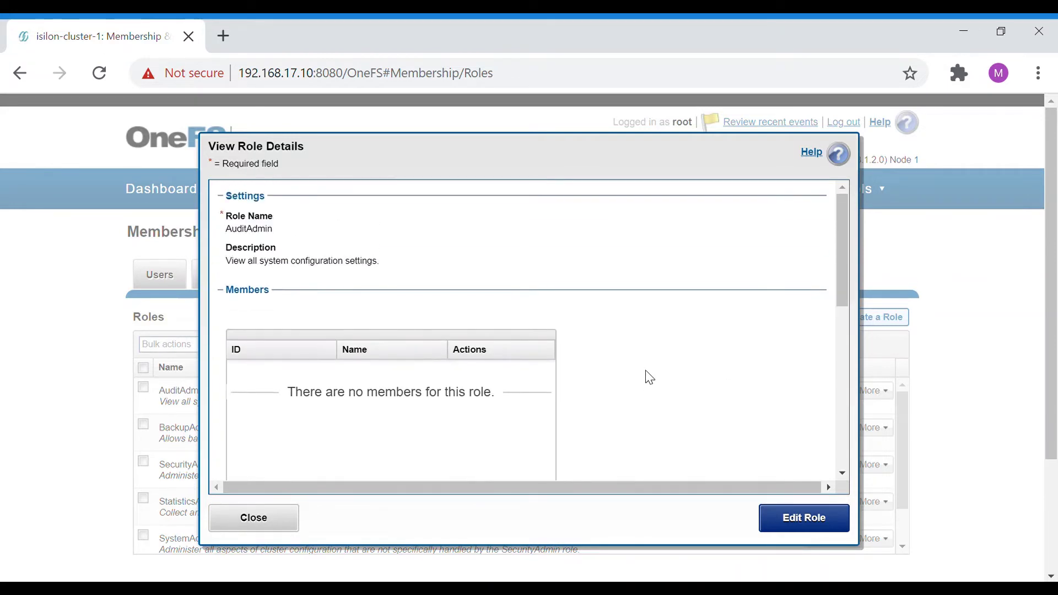
pyautogui.scroll(-6, 650, 377)
pyautogui.scroll(3, 439, 364)
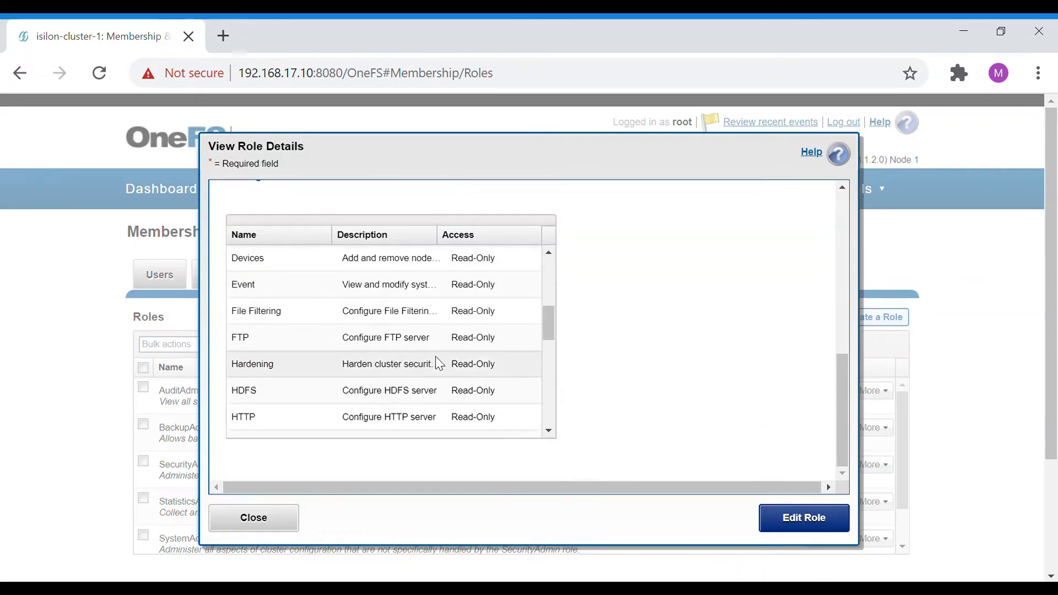
pyautogui.scroll(3, 660, 345)
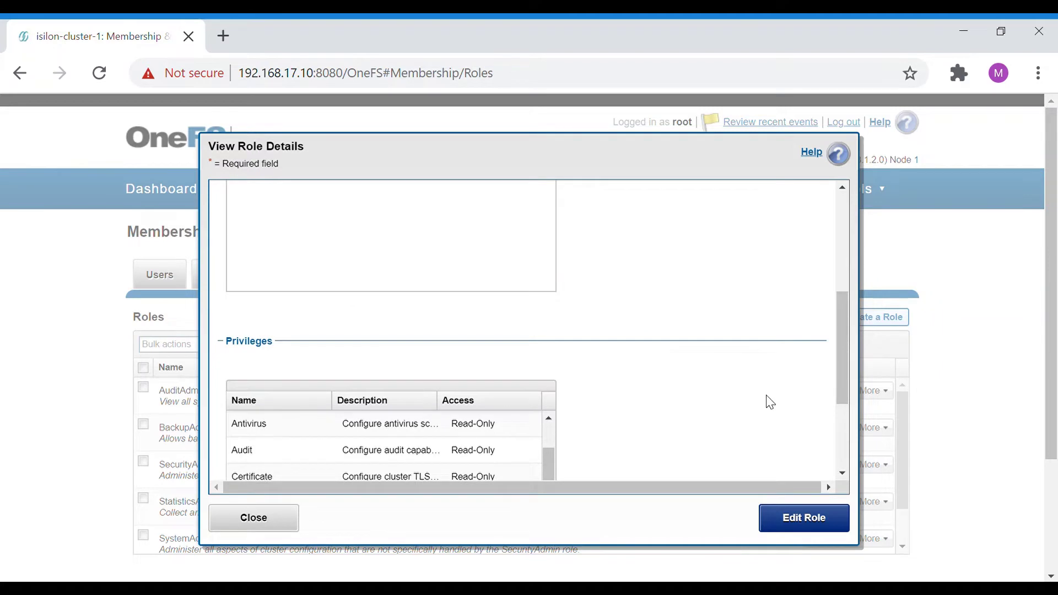
# Close AuditAdmin's details and start a new role named test-role.
pyautogui.click(294, 521)
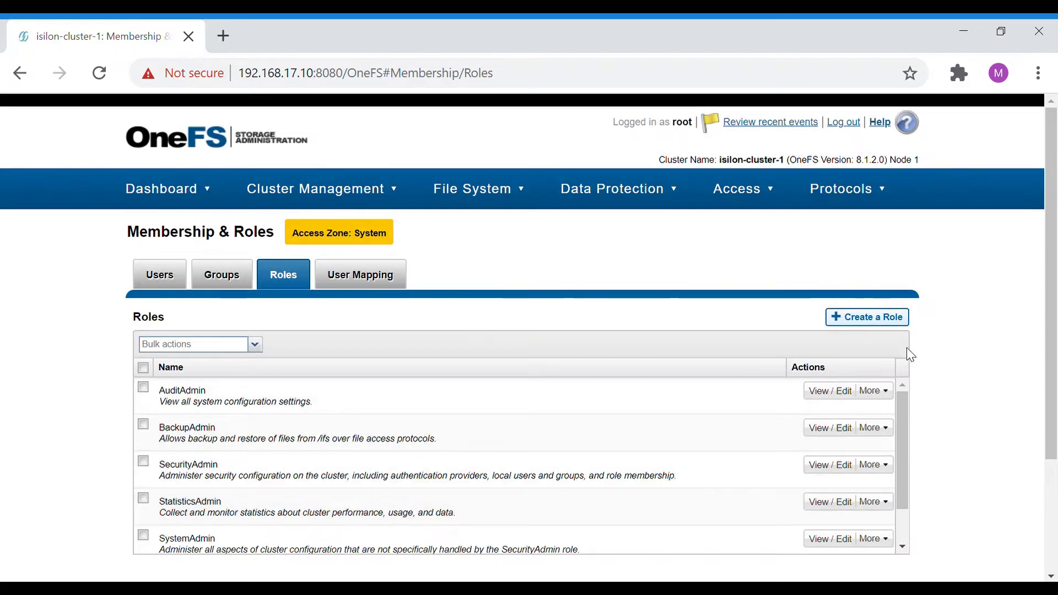
pyautogui.click(887, 326)
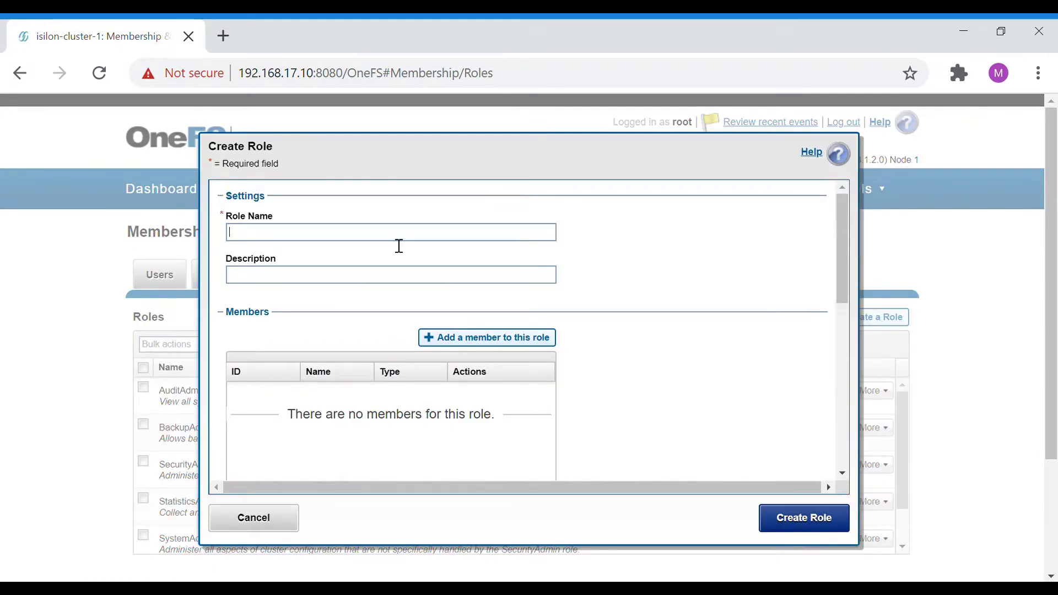
pyautogui.write('test-role')
pyautogui.scroll(-2, 530, 309)
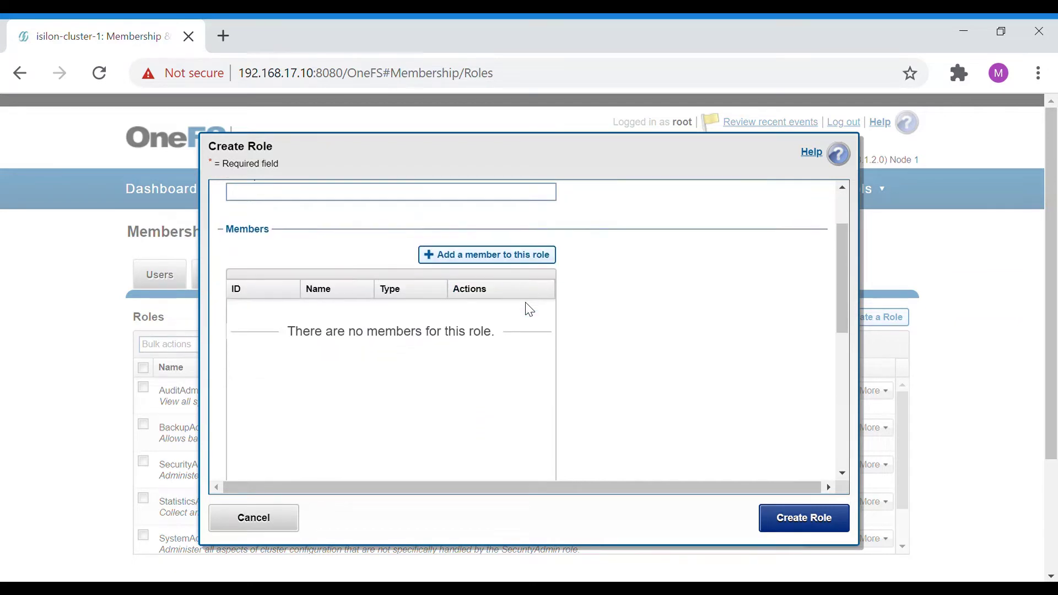
# Add test-user-2 from LOCAL:System as a member of test-role.
pyautogui.click(529, 259)
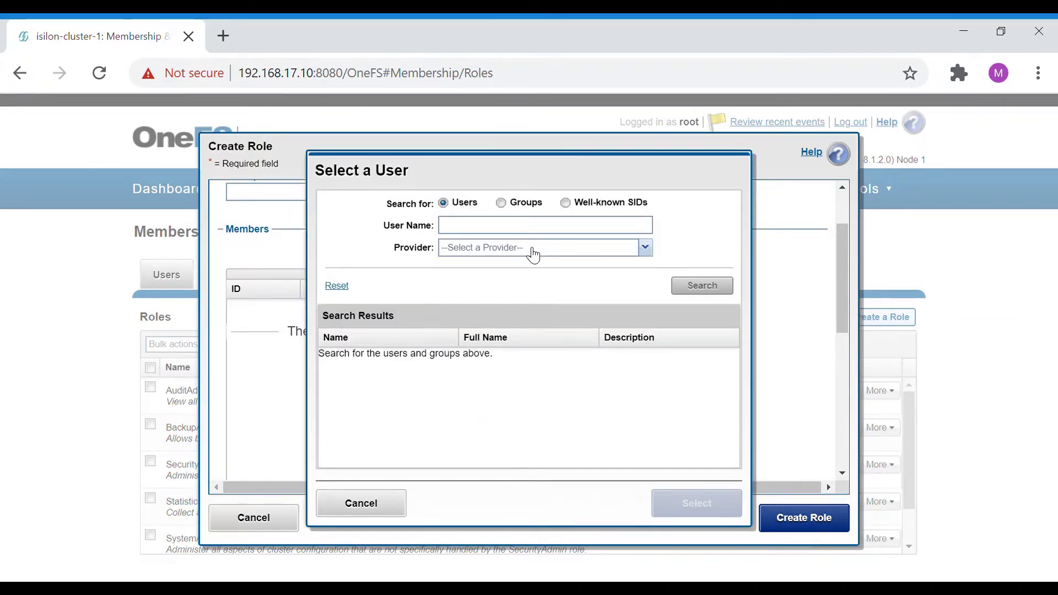
pyautogui.click(532, 251)
pyautogui.click(520, 266)
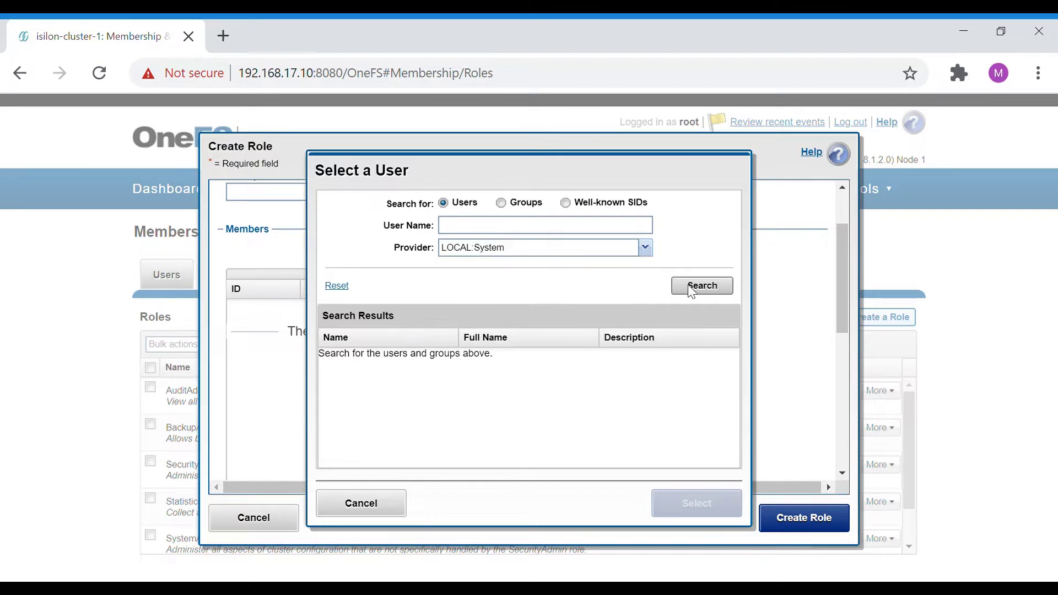
pyautogui.click(706, 288)
pyautogui.click(355, 391)
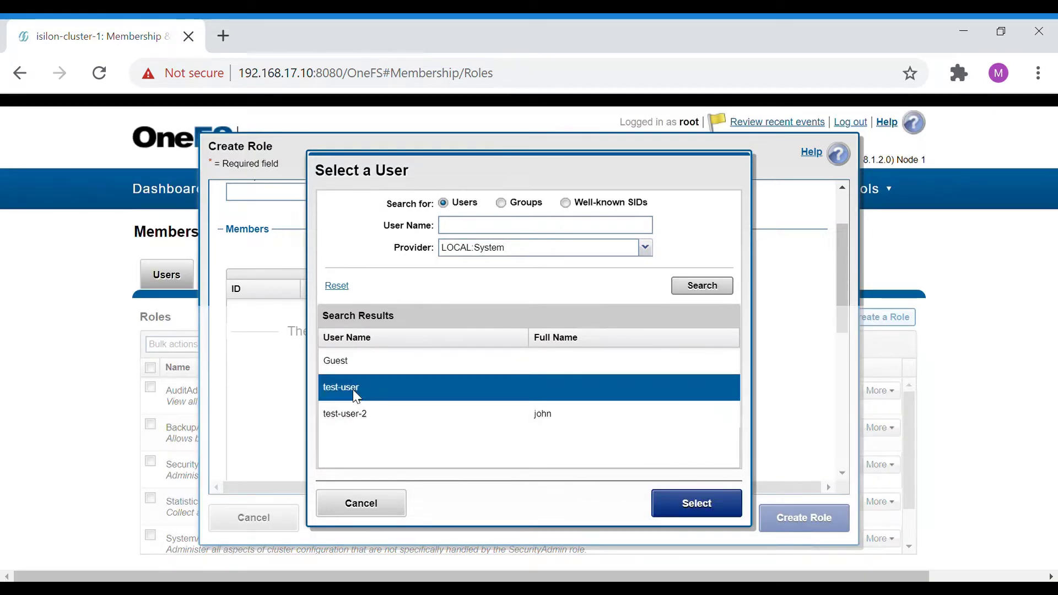
pyautogui.click(361, 413)
pyautogui.click(716, 506)
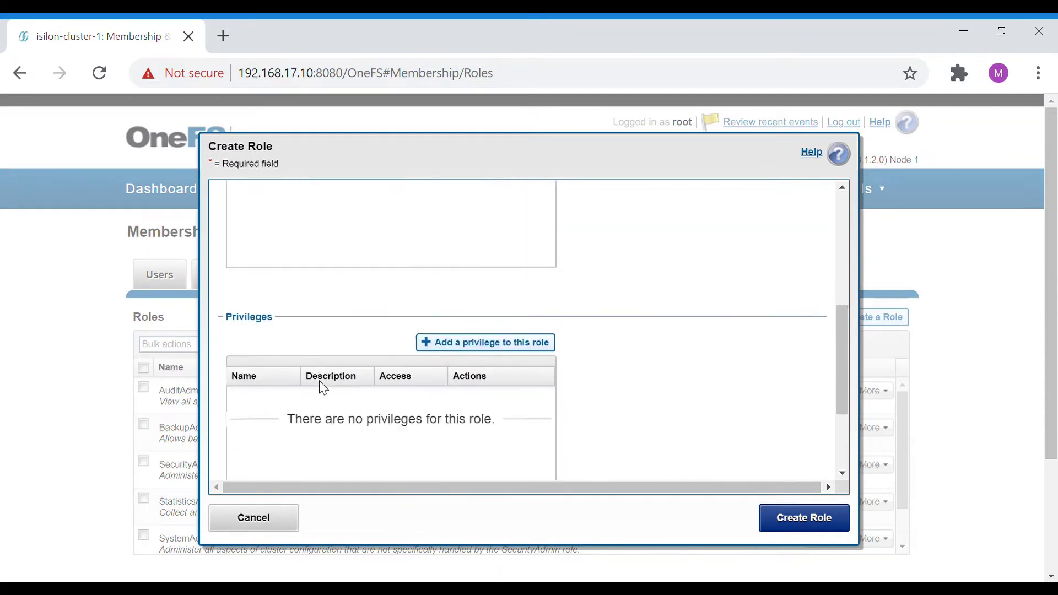
pyautogui.scroll(-5, 322, 384)
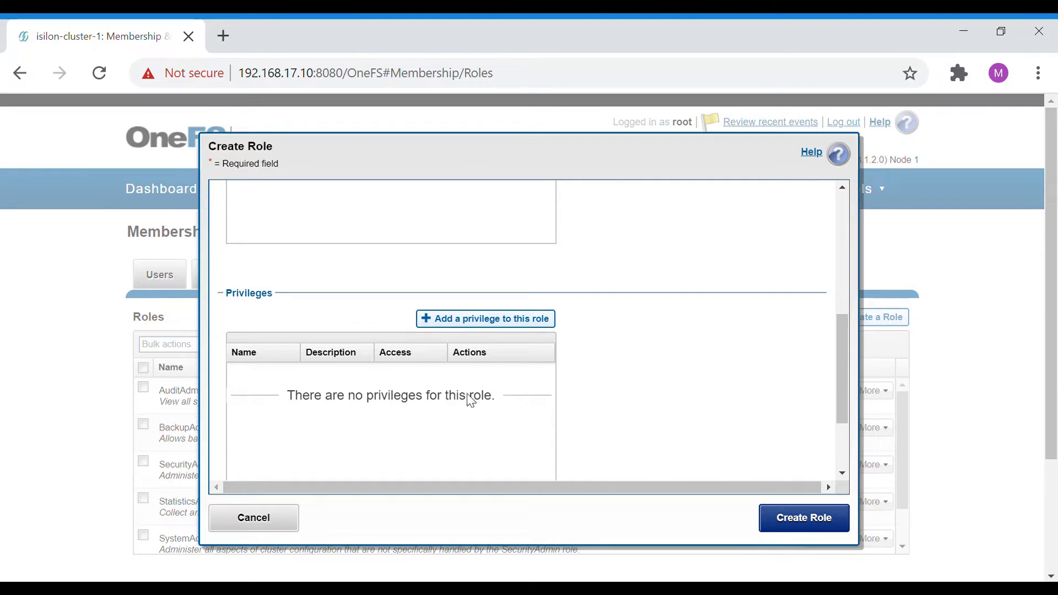
# Bring up the privilege chooser with read_only access and browse privileges from Antivirus onward.
pyautogui.click(469, 321)
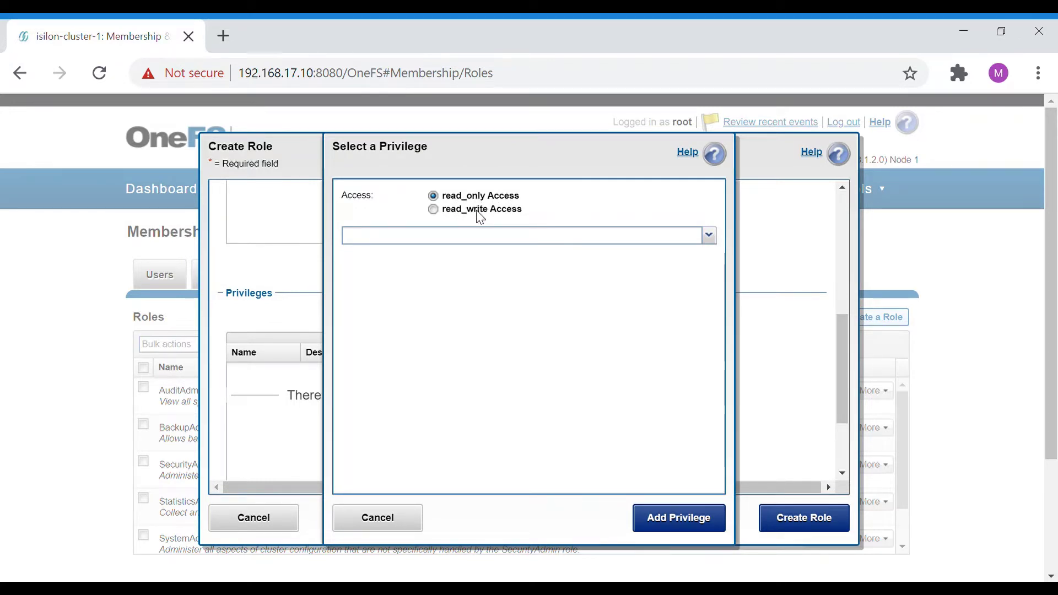
pyautogui.click(485, 239)
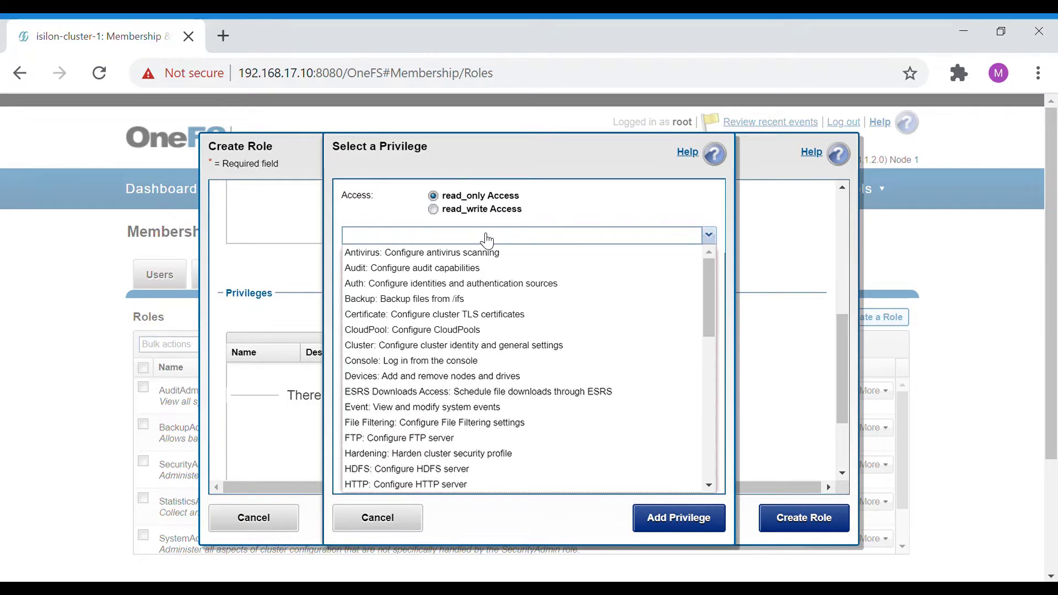
pyautogui.scroll(-8, 496, 269)
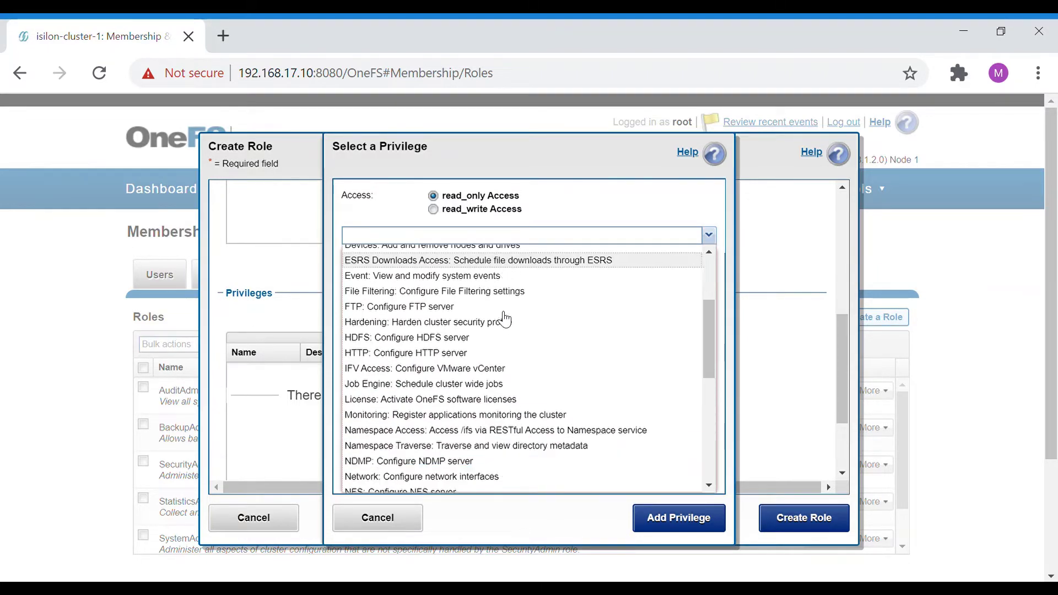
pyautogui.scroll(8, 505, 320)
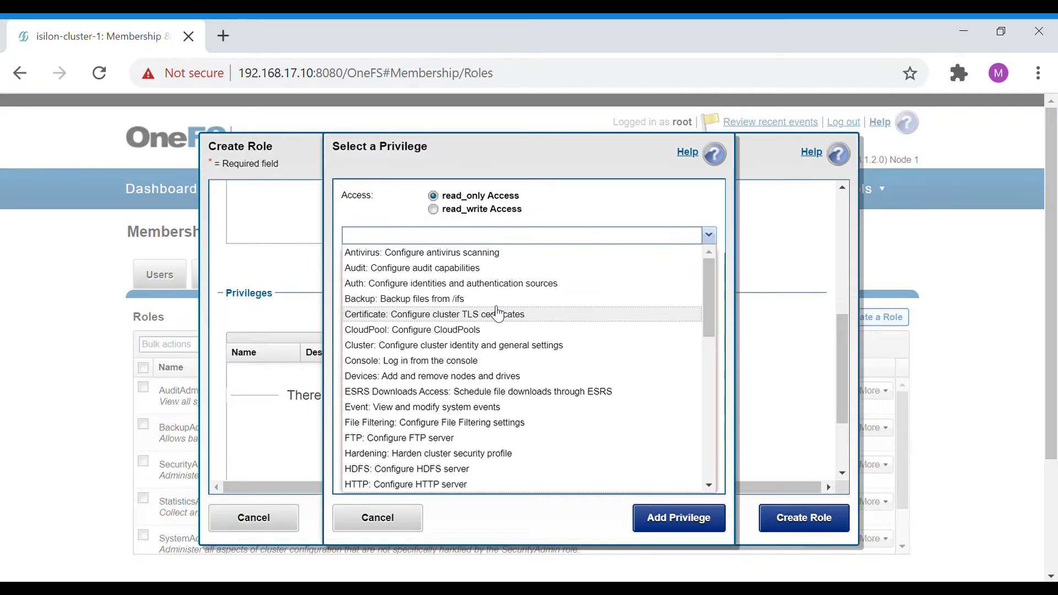
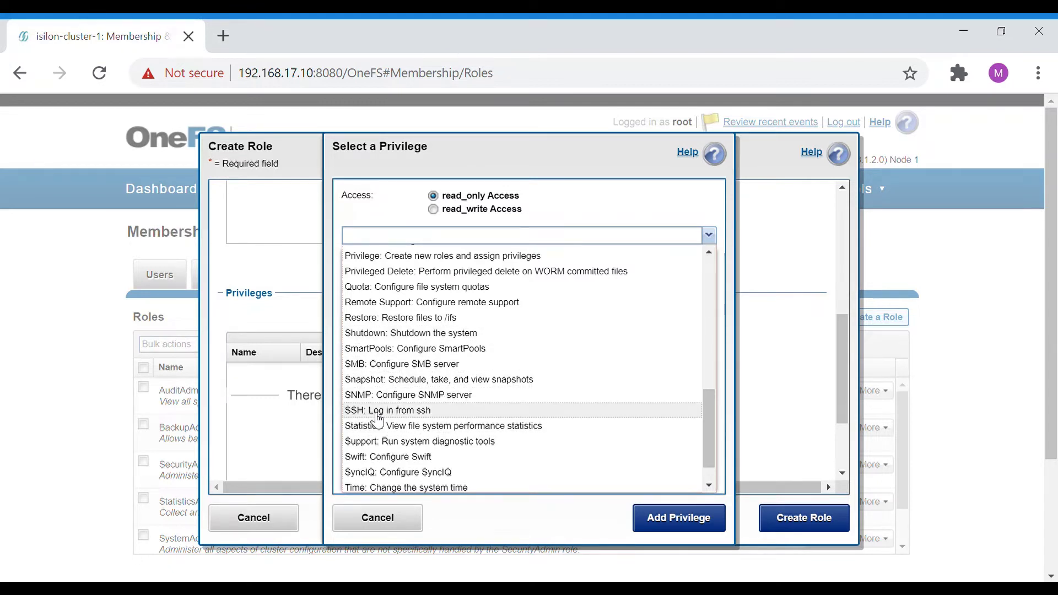
# Add the Monitoring privilege to the new role with read-write access.
pyautogui.scroll(-1, 386, 419)
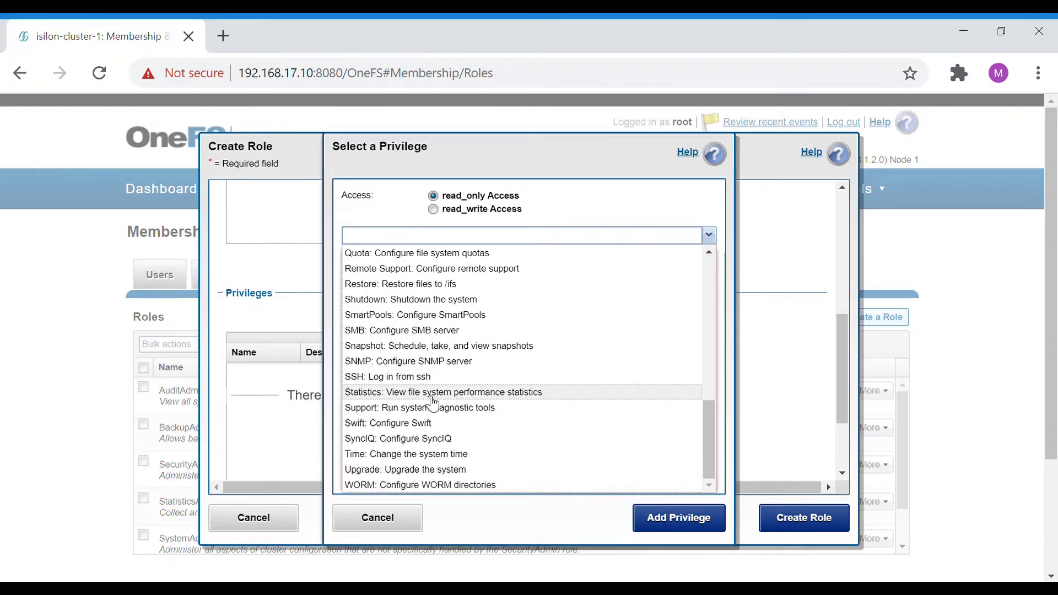
pyautogui.scroll(-2, 490, 403)
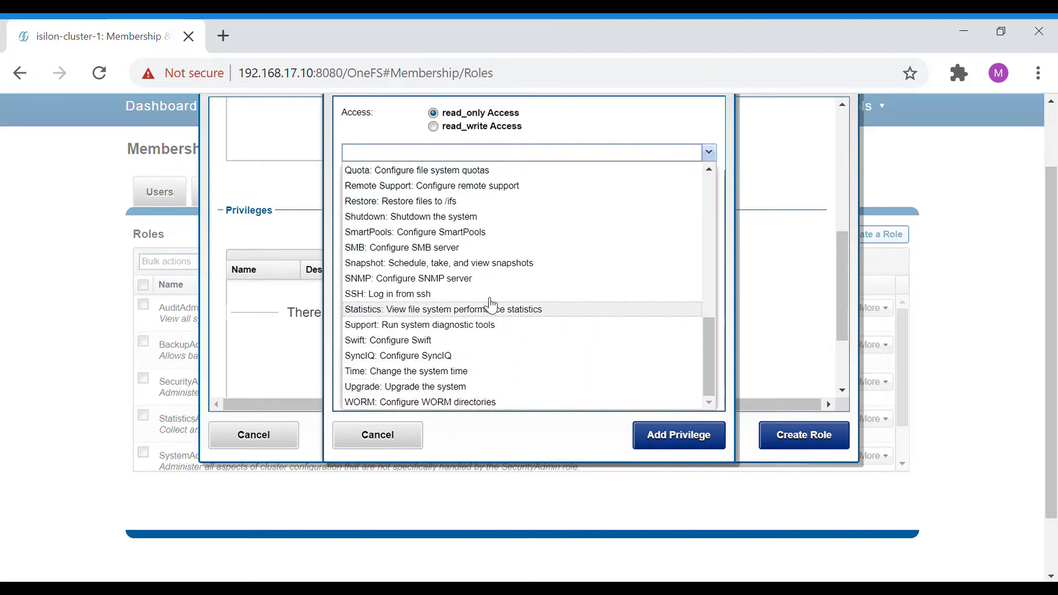
pyautogui.scroll(5, 503, 328)
pyautogui.scroll(5, 508, 331)
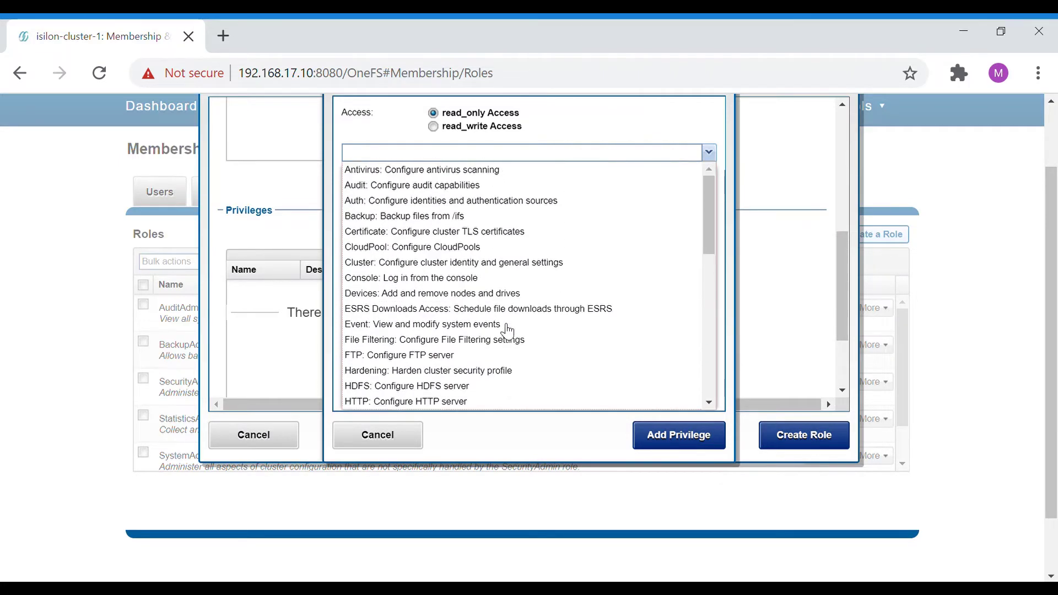
pyautogui.scroll(-2, 492, 329)
pyautogui.scroll(-3, 493, 329)
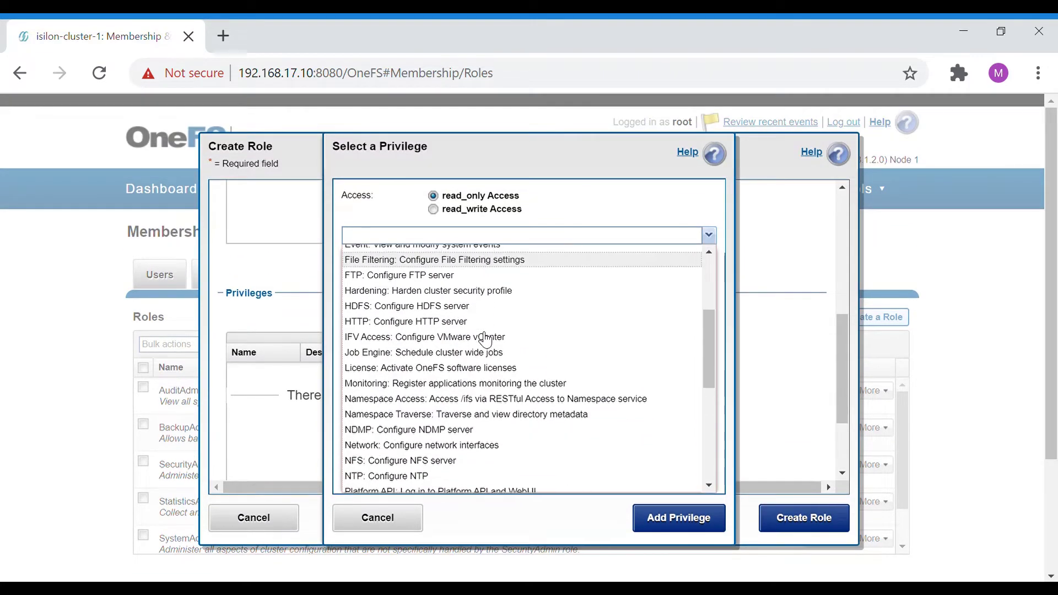
pyautogui.scroll(-3, 471, 381)
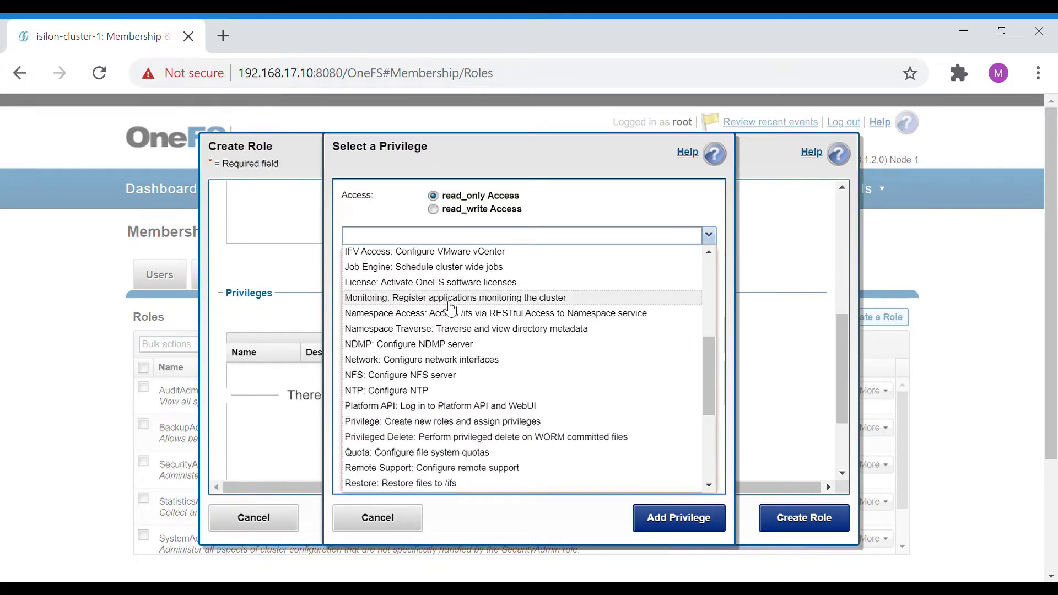
pyautogui.click(451, 300)
pyautogui.click(469, 211)
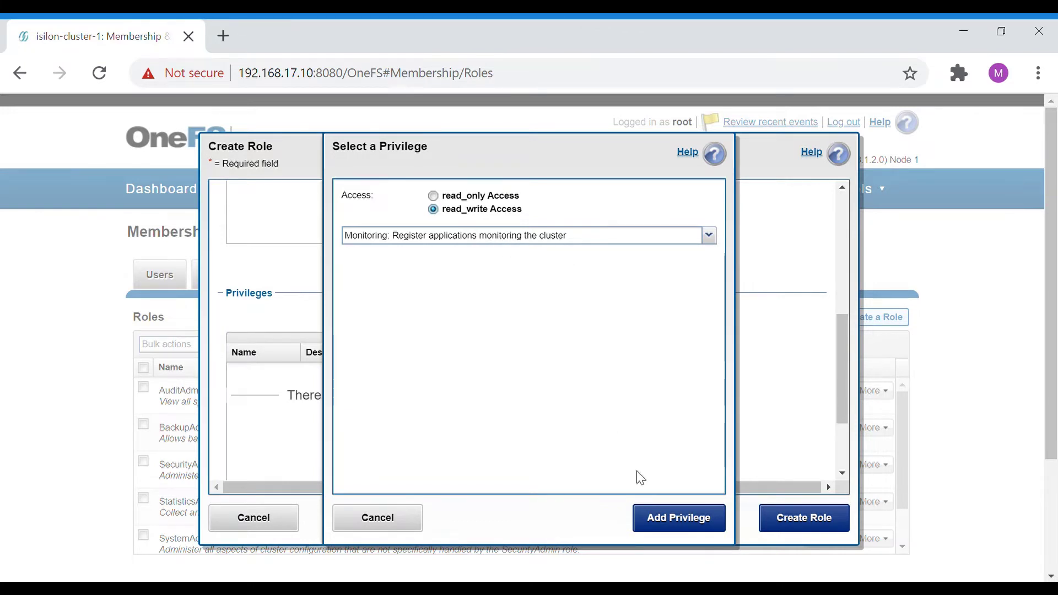
pyautogui.click(656, 520)
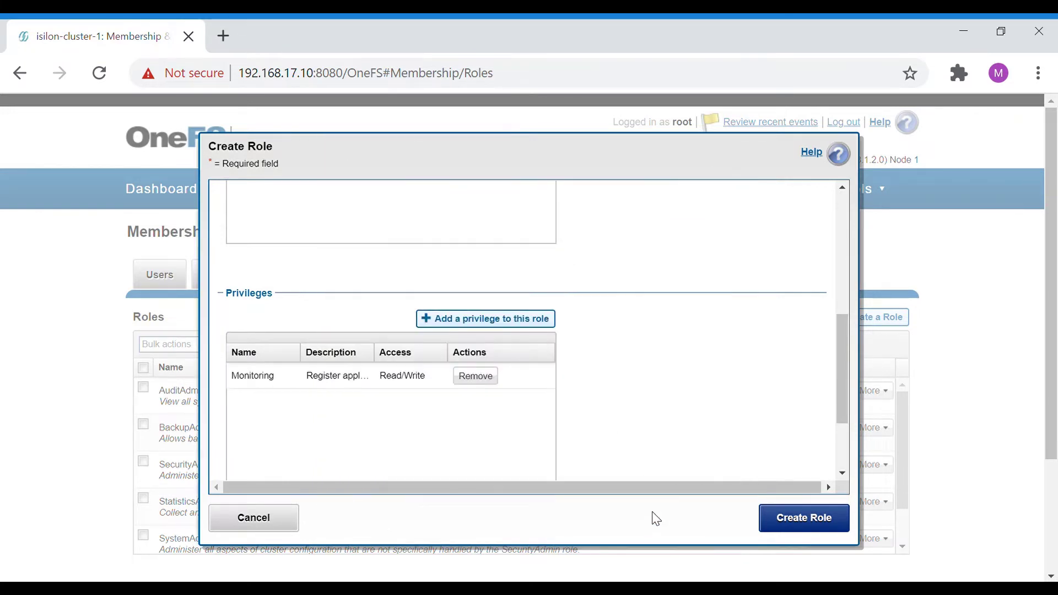
# Add the CloudPool privilege with read-write access.
pyautogui.click(496, 320)
pyautogui.click(507, 214)
pyautogui.click(506, 236)
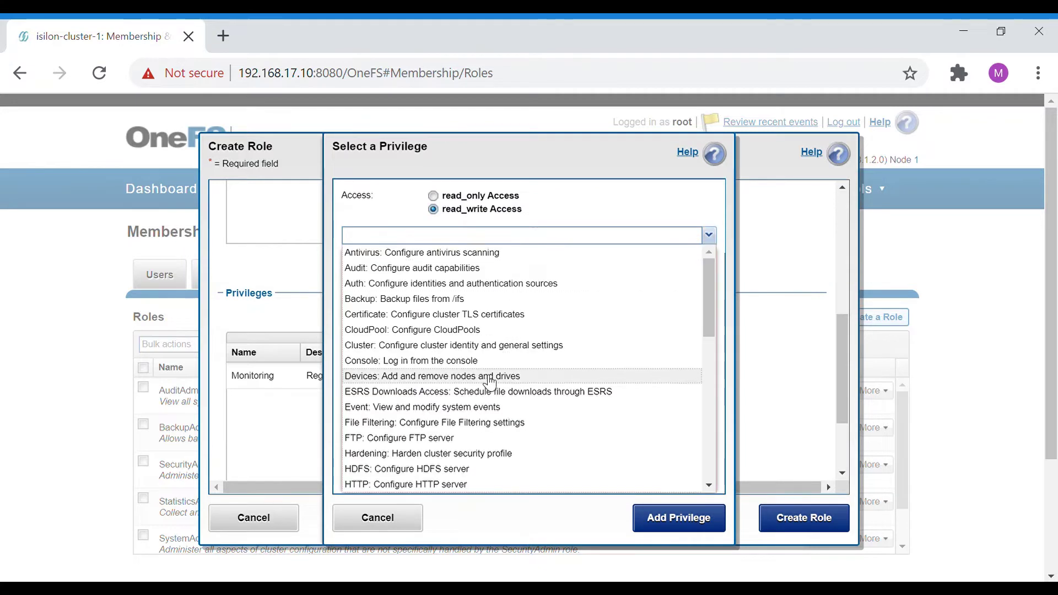
pyautogui.click(477, 331)
pyautogui.click(680, 519)
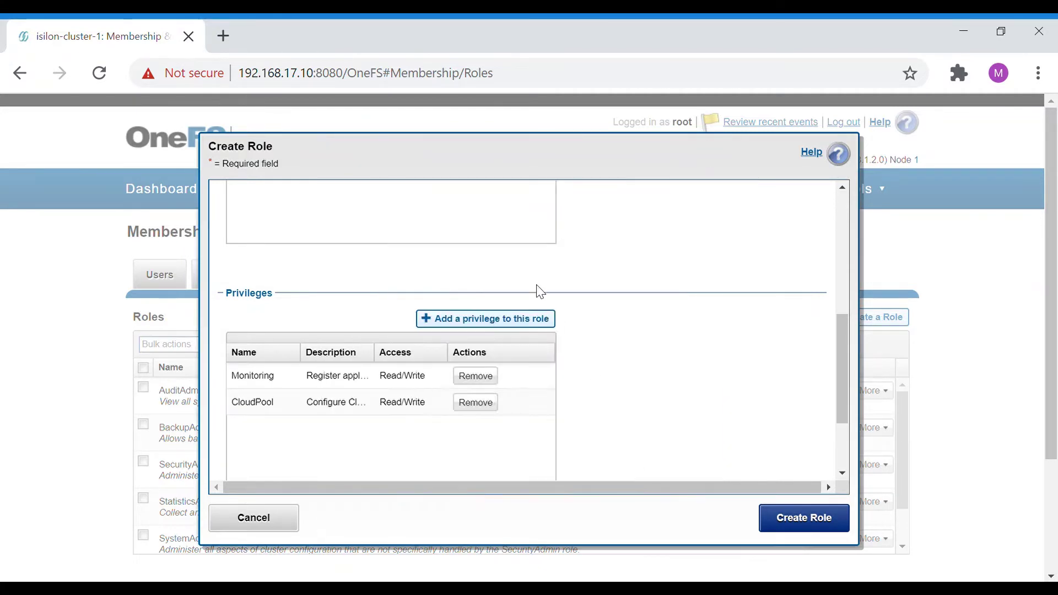
# Add the SMB privilege with read-only access.
pyautogui.click(505, 320)
pyautogui.click(485, 210)
pyautogui.click(482, 237)
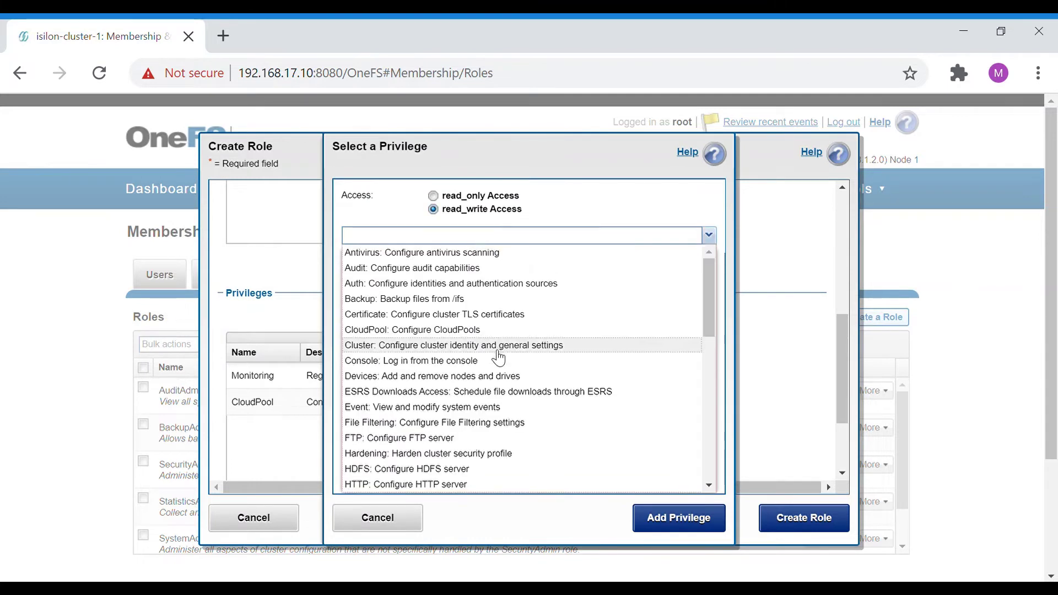
pyautogui.scroll(-3, 499, 356)
pyautogui.scroll(-5, 501, 363)
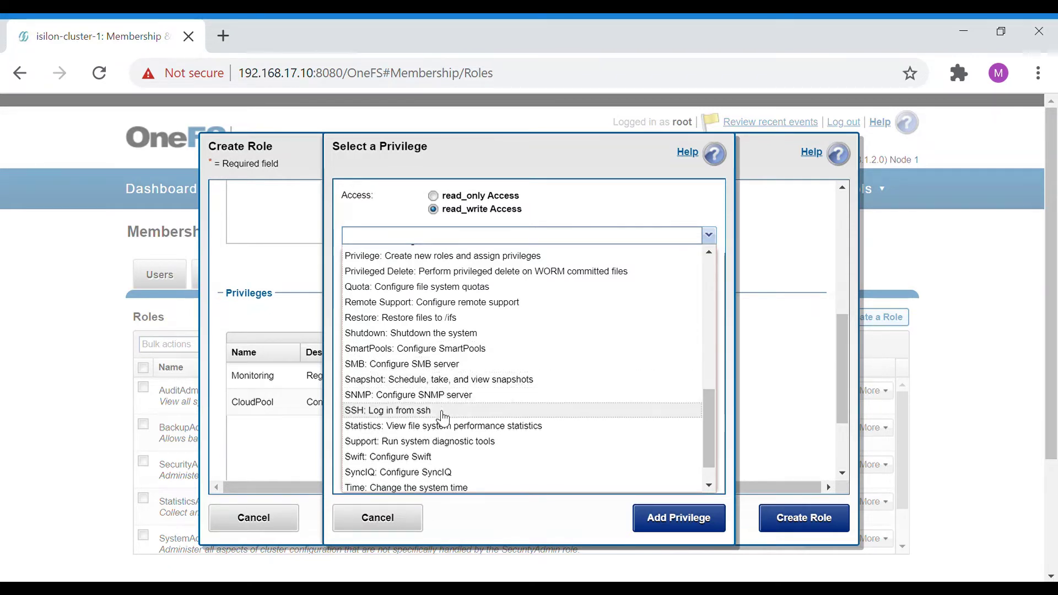
pyautogui.click(455, 365)
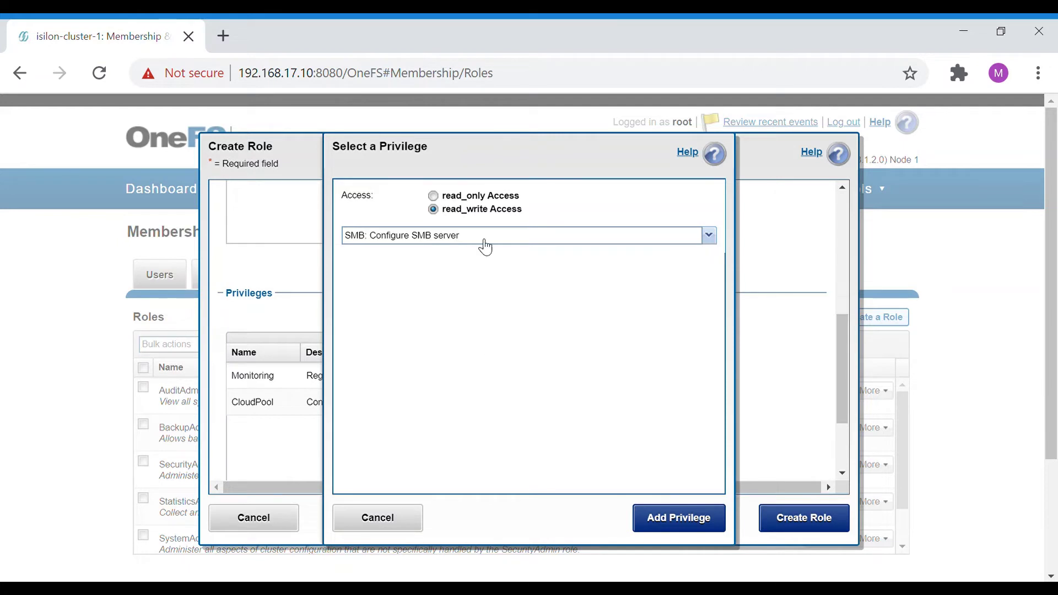
pyautogui.click(673, 526)
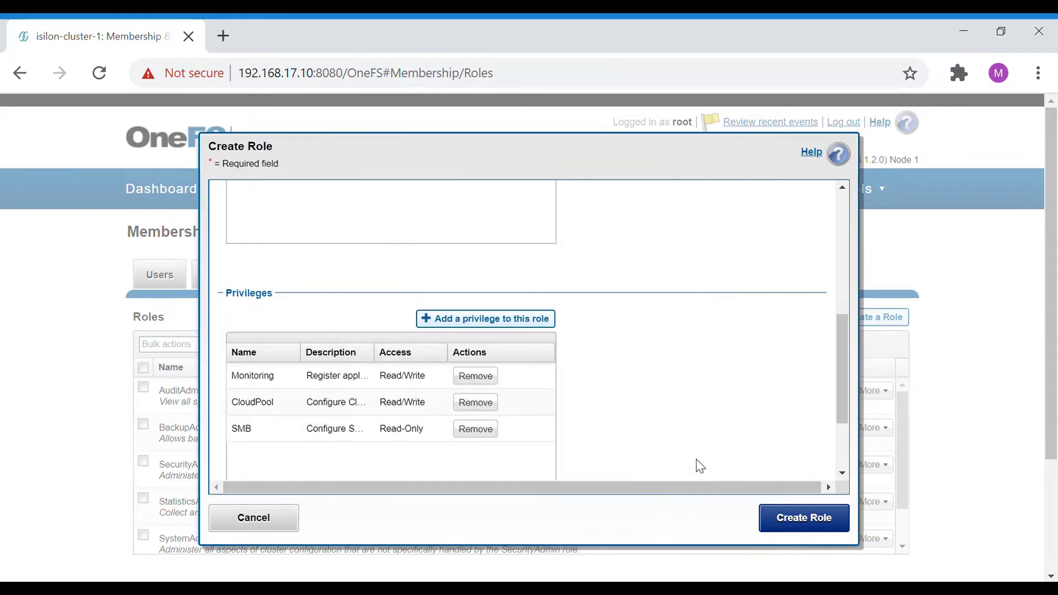
# Browse the privilege list for a fourth privilege, then cancel without adding one.
pyautogui.click(504, 323)
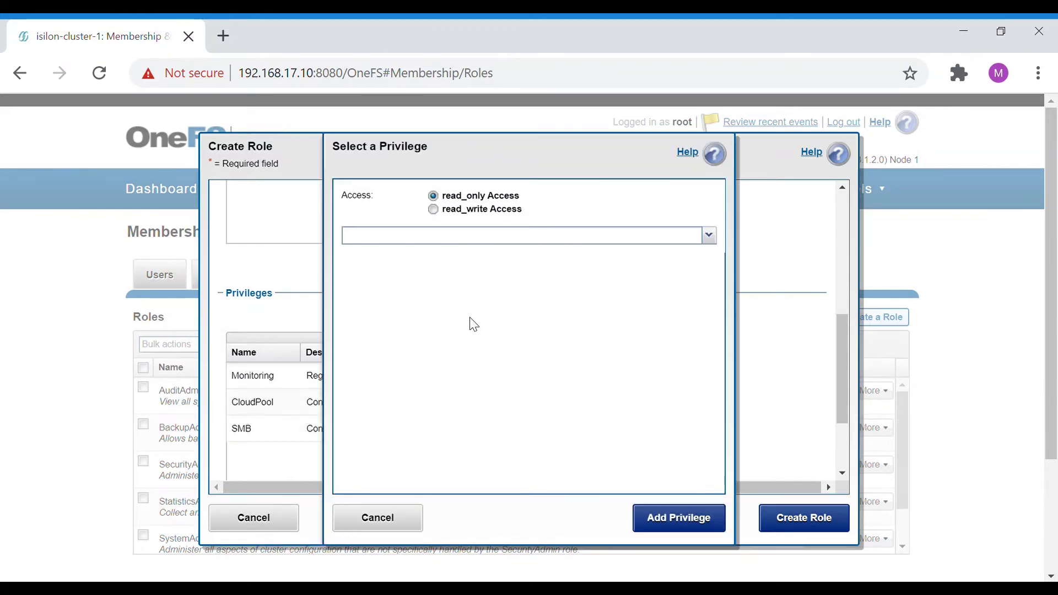
pyautogui.click(502, 242)
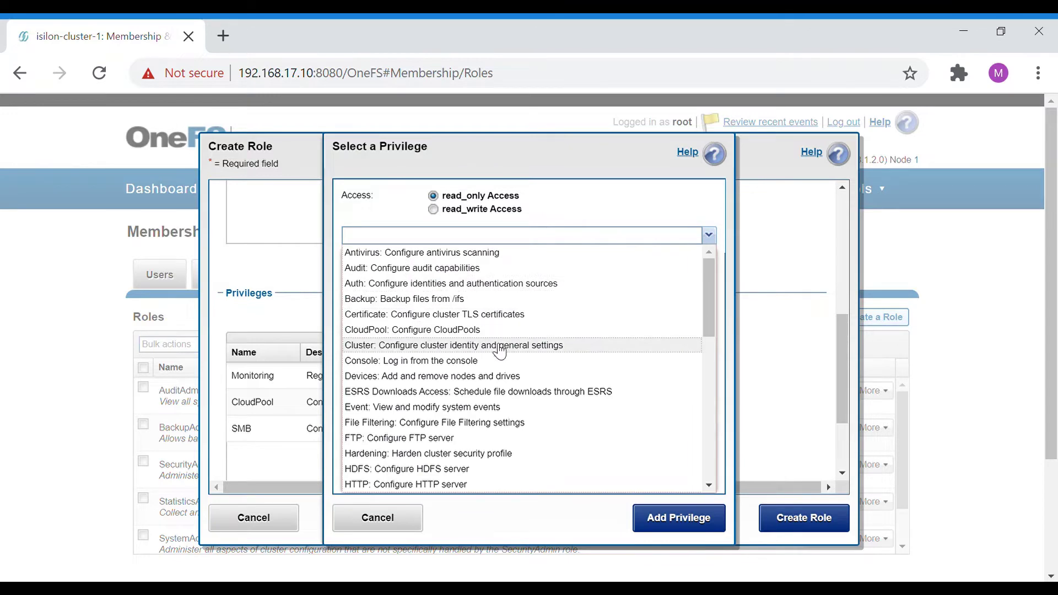
pyautogui.scroll(-4, 500, 351)
pyautogui.scroll(2, 499, 351)
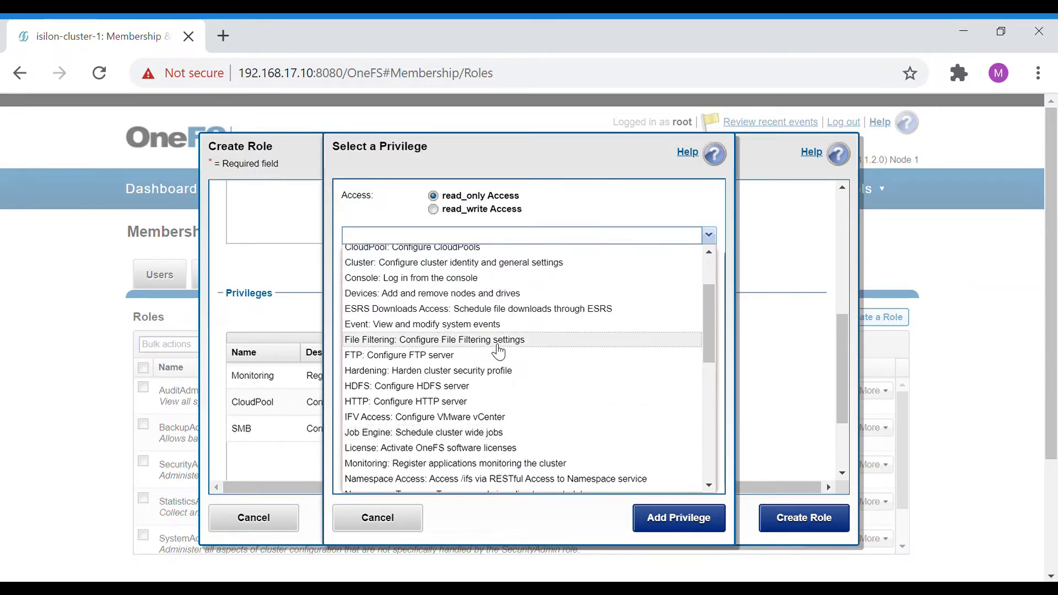
pyautogui.scroll(-2, 498, 351)
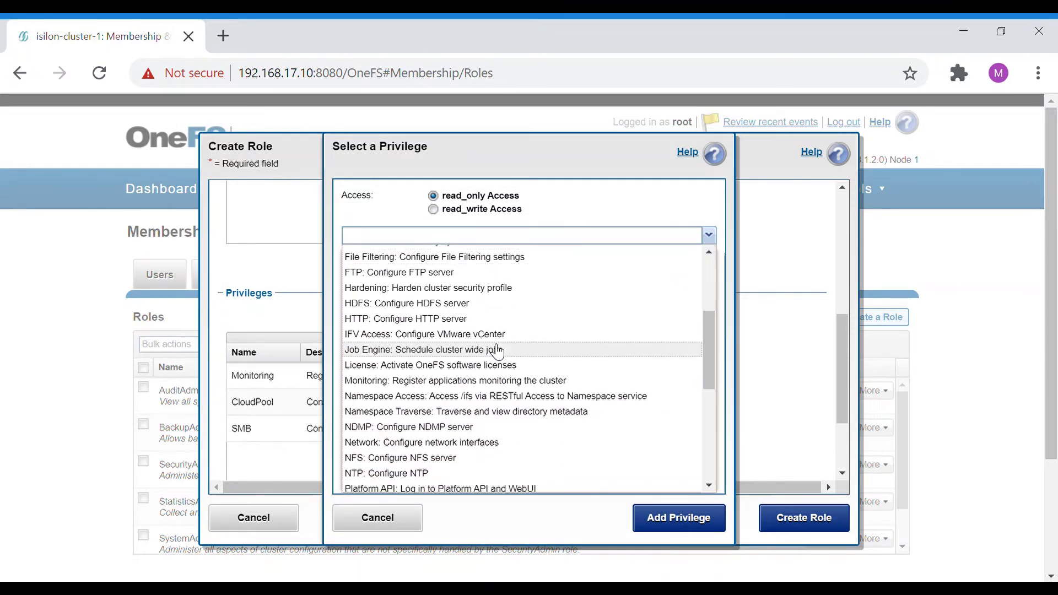
pyautogui.scroll(-6, 498, 351)
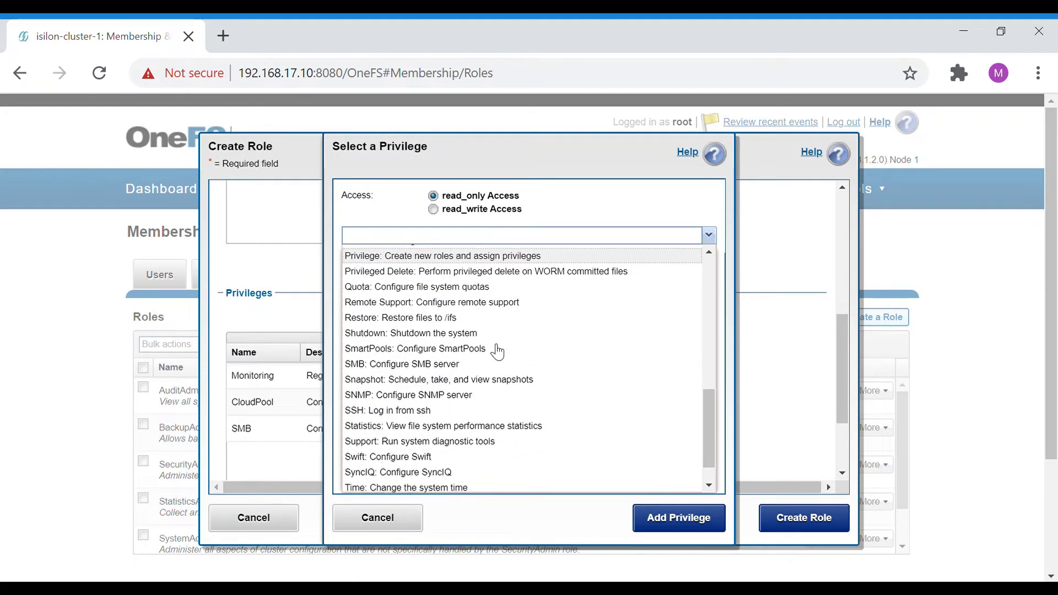
pyautogui.scroll(-3, 498, 352)
pyautogui.scroll(6, 497, 351)
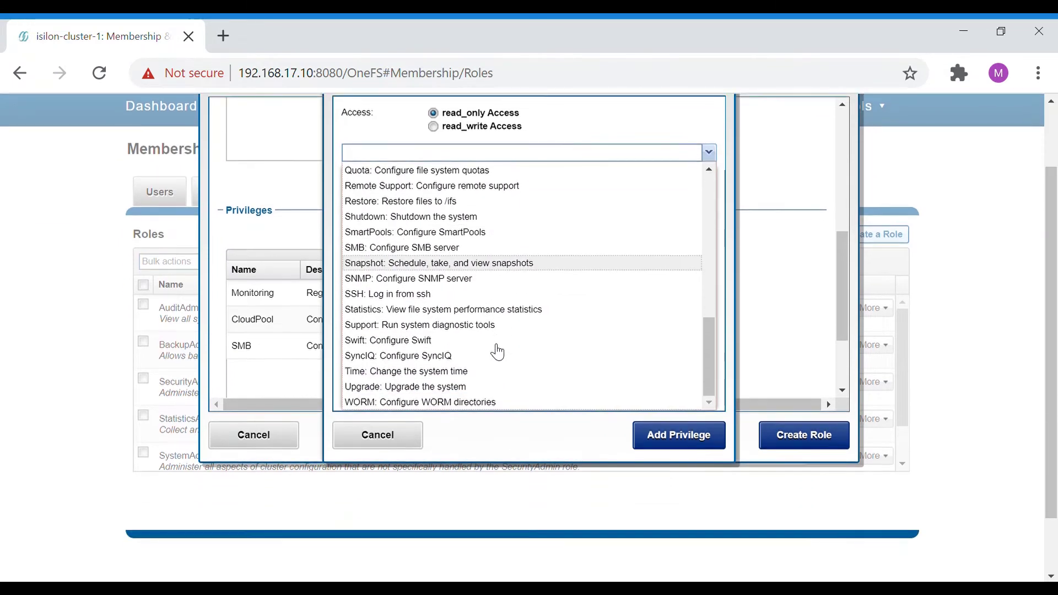
pyautogui.scroll(4, 498, 351)
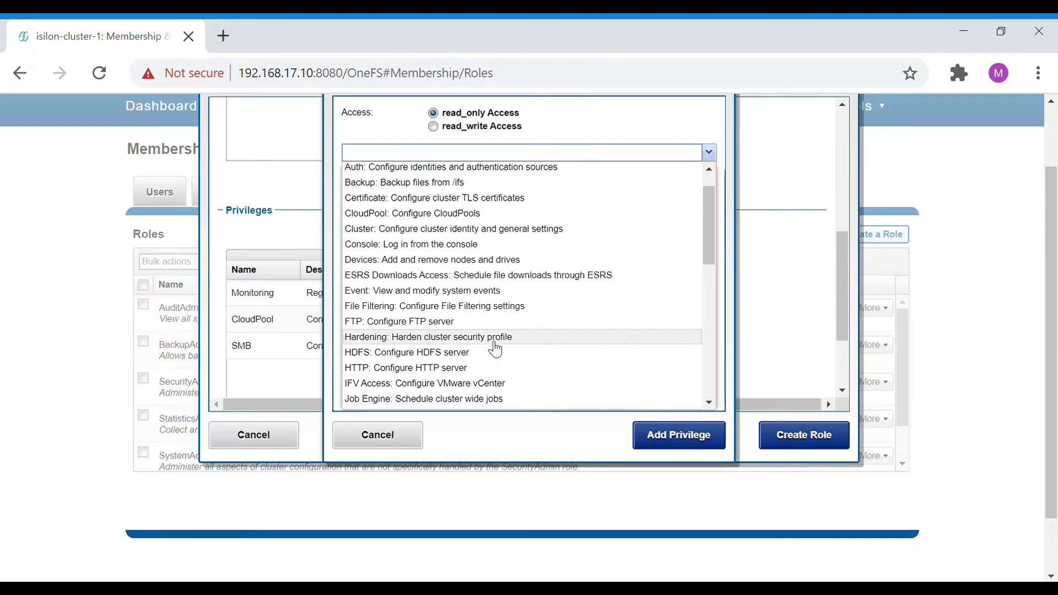
pyautogui.scroll(1, 499, 328)
pyautogui.scroll(3, 501, 319)
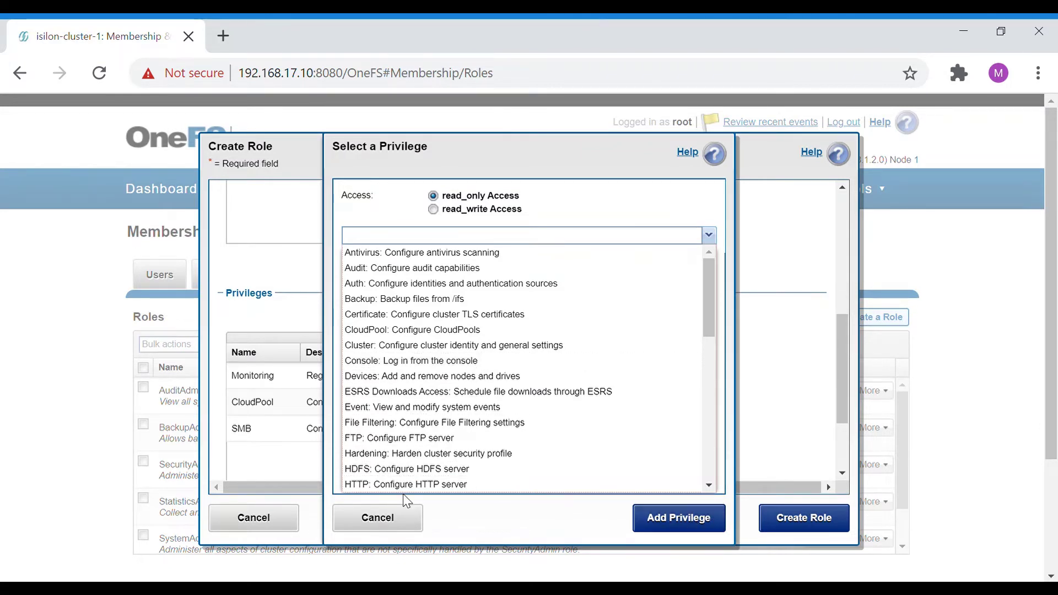
pyautogui.click(409, 524)
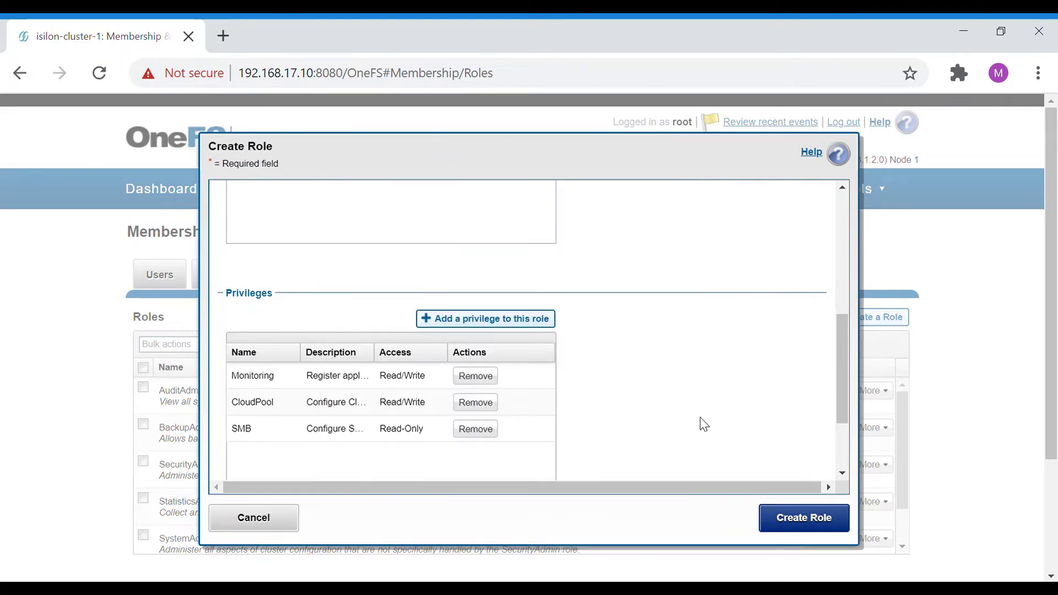
pyautogui.scroll(5, 681, 408)
# Create the new role with its Monitoring, CloudPool and SMB privileges.
pyautogui.click(806, 524)
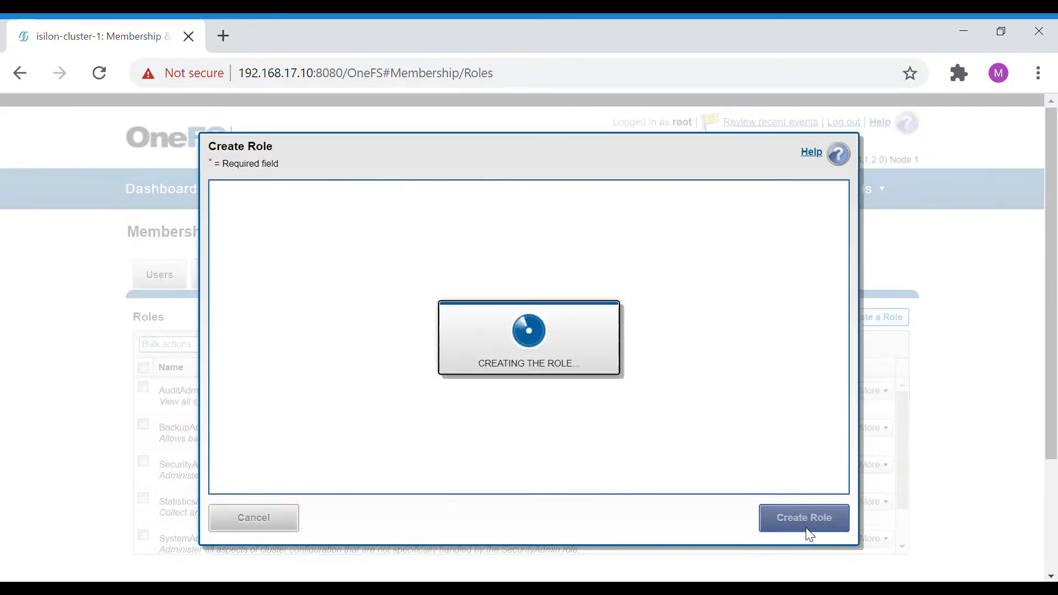
pyautogui.scroll(-3, 397, 307)
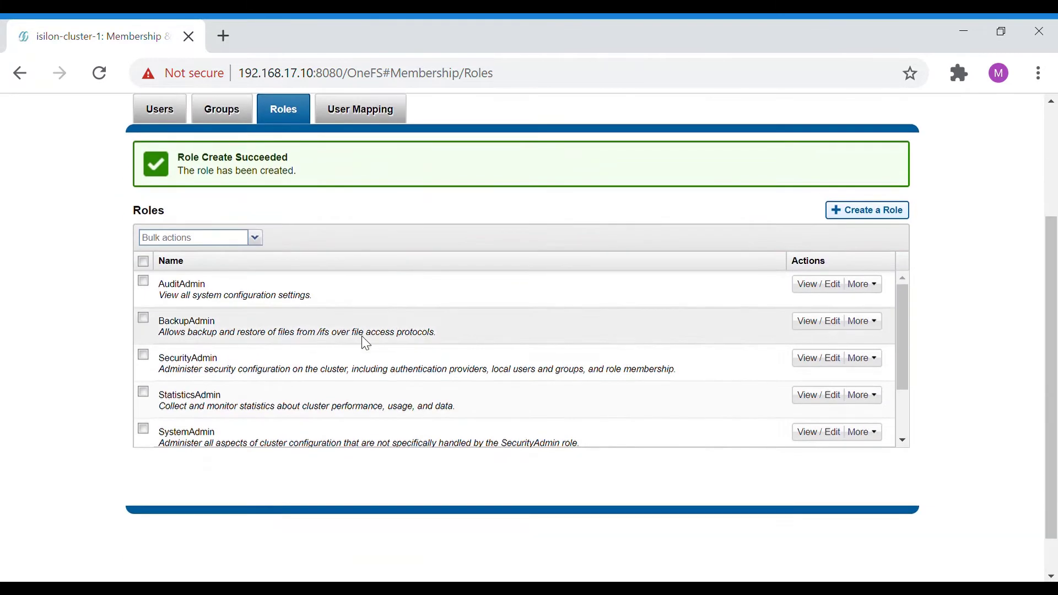
pyautogui.scroll(3, 288, 312)
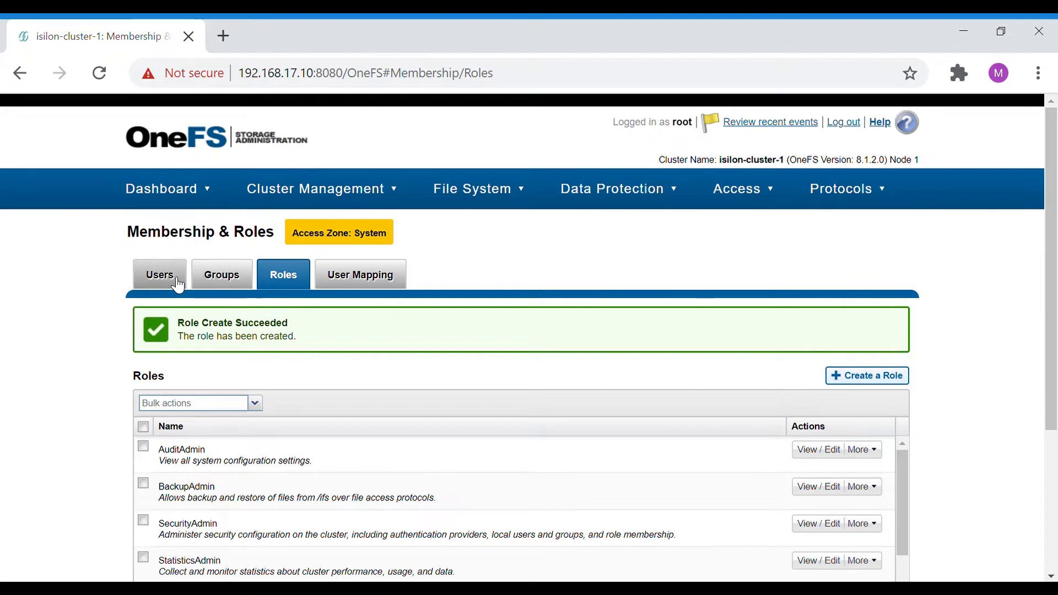
# List LOCAL: System users, then view and close test-user-2's account details.
pyautogui.click(160, 276)
pyautogui.click(255, 315)
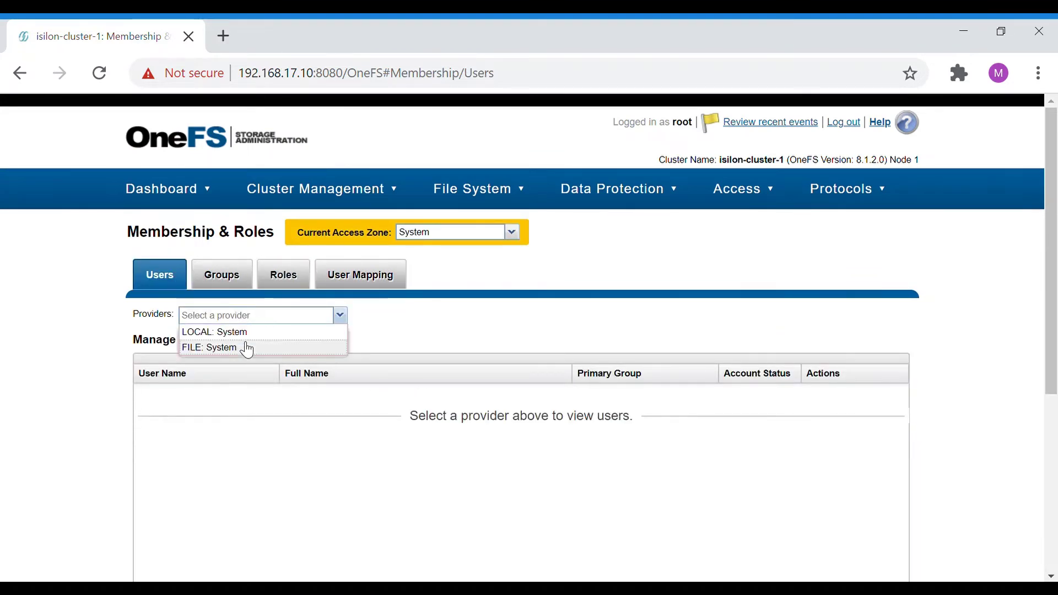
pyautogui.click(254, 333)
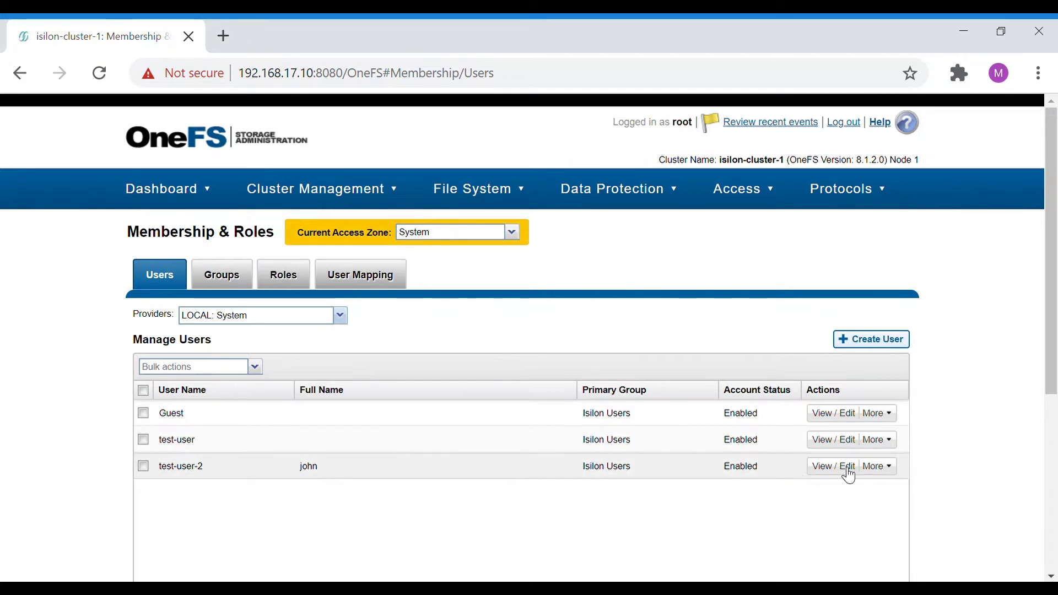
pyautogui.scroll(-2, 804, 427)
pyautogui.click(822, 373)
pyautogui.scroll(-2, 557, 339)
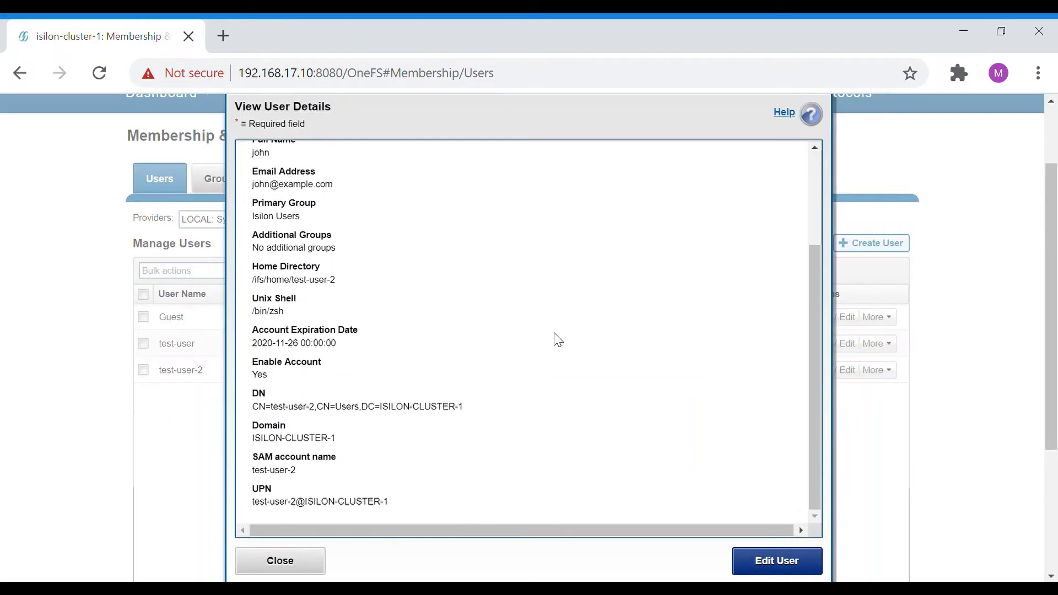
pyautogui.scroll(-2, 557, 339)
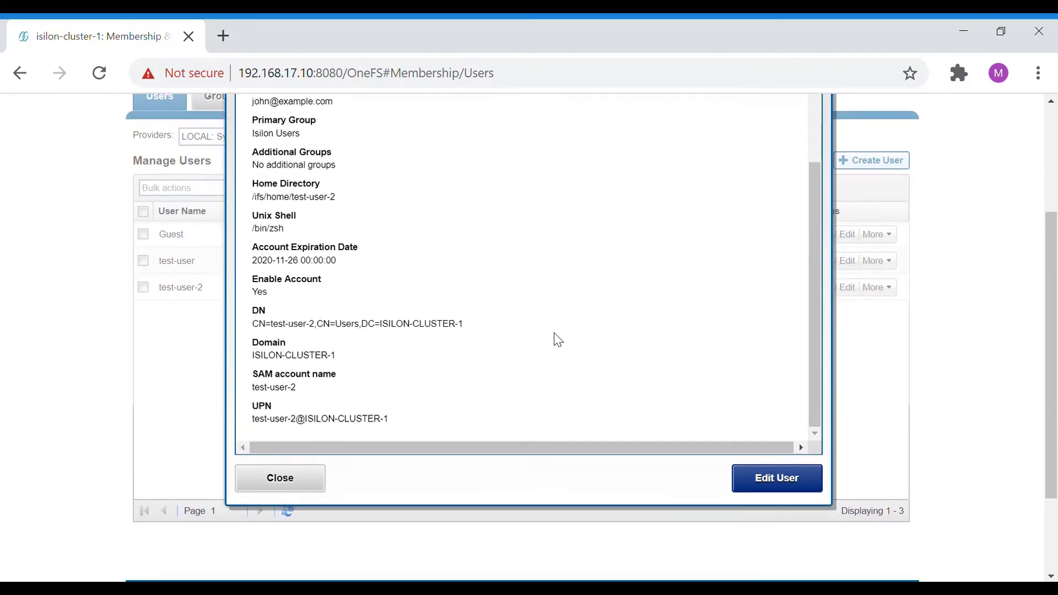
pyautogui.click(310, 479)
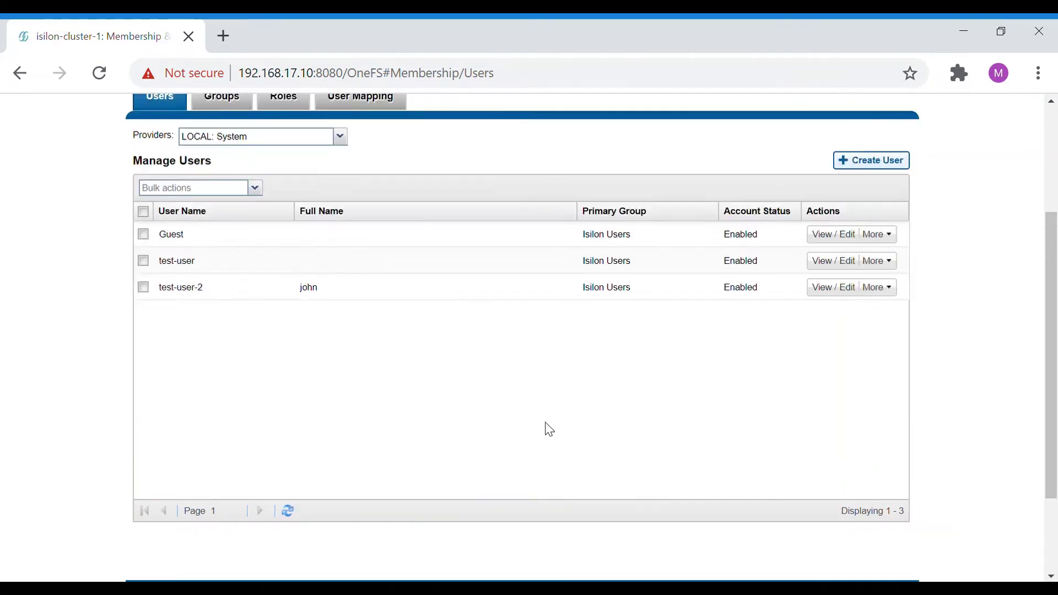
pyautogui.scroll(3, 552, 424)
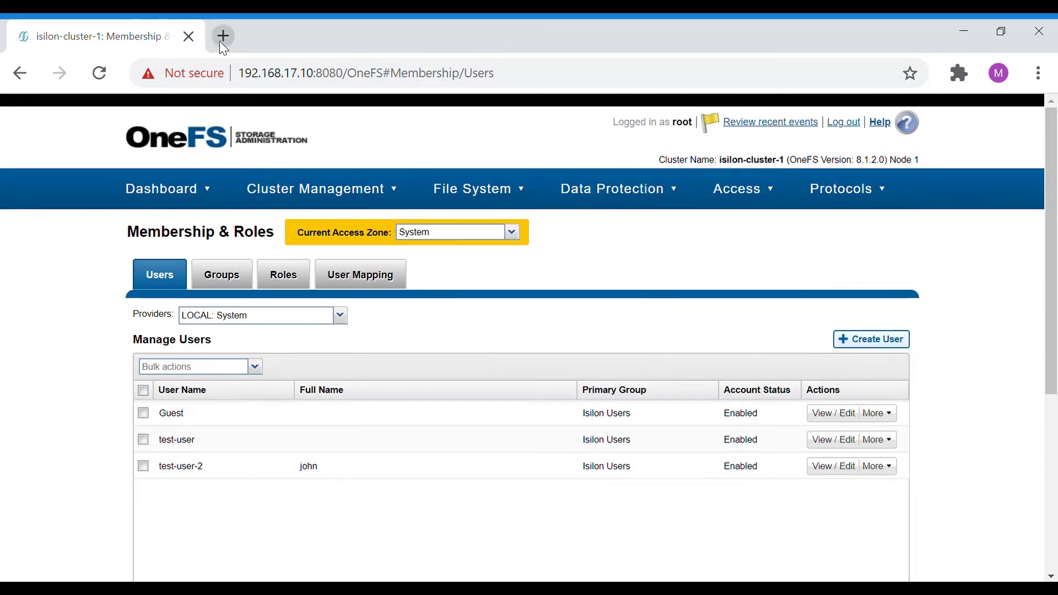
# Load the OneFS address 192.168.17.10:8080 in a new browser tab.
pyautogui.click(220, 43)
pyautogui.write('192.168.17.10:8080')
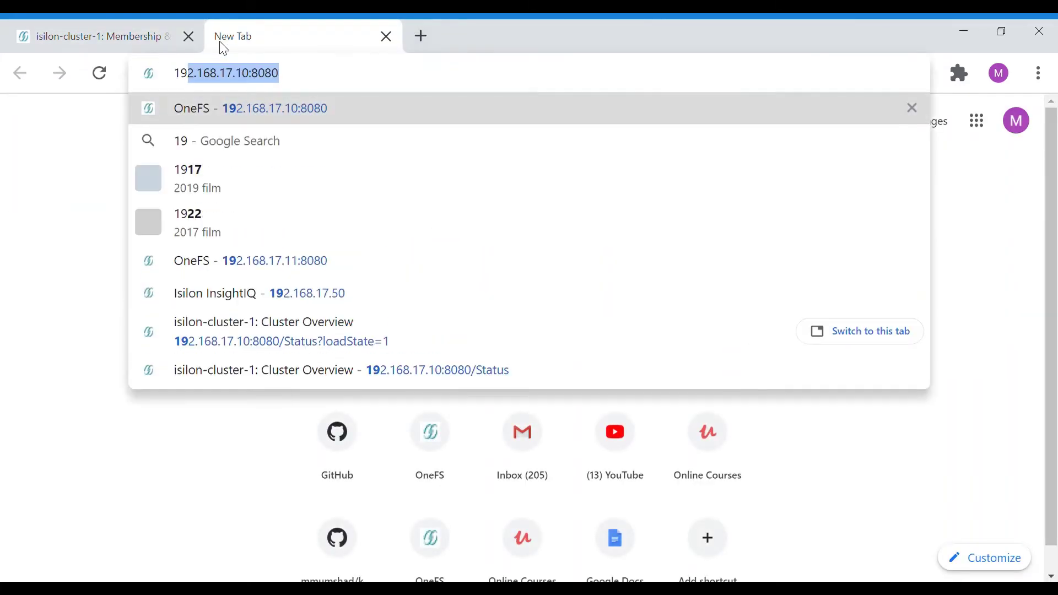
pyautogui.press('Return')
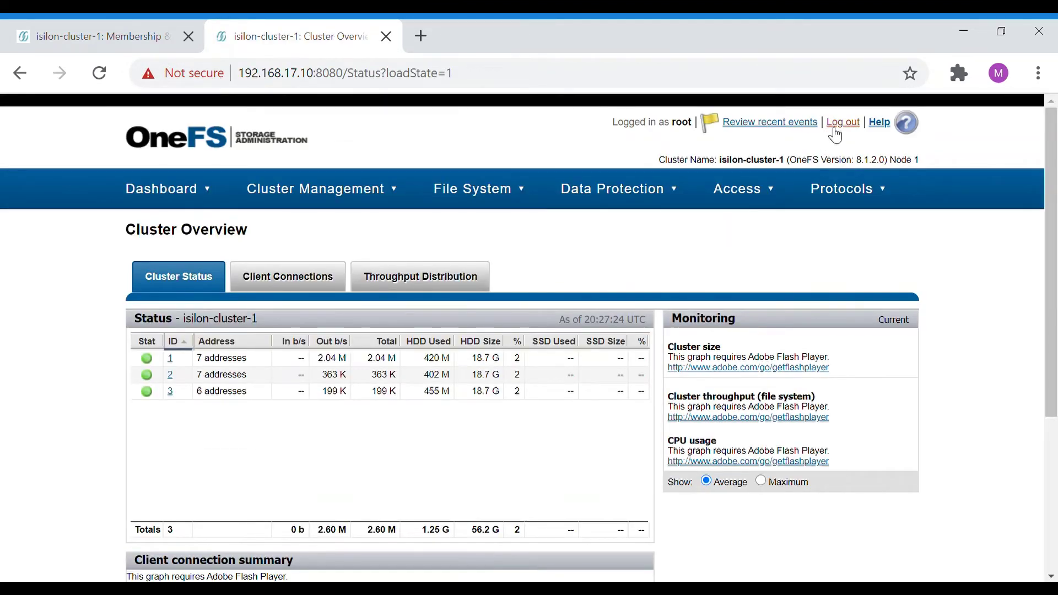
# Log out and try test-user-2's login, which is refused, then return to the users tab.
pyautogui.click(836, 129)
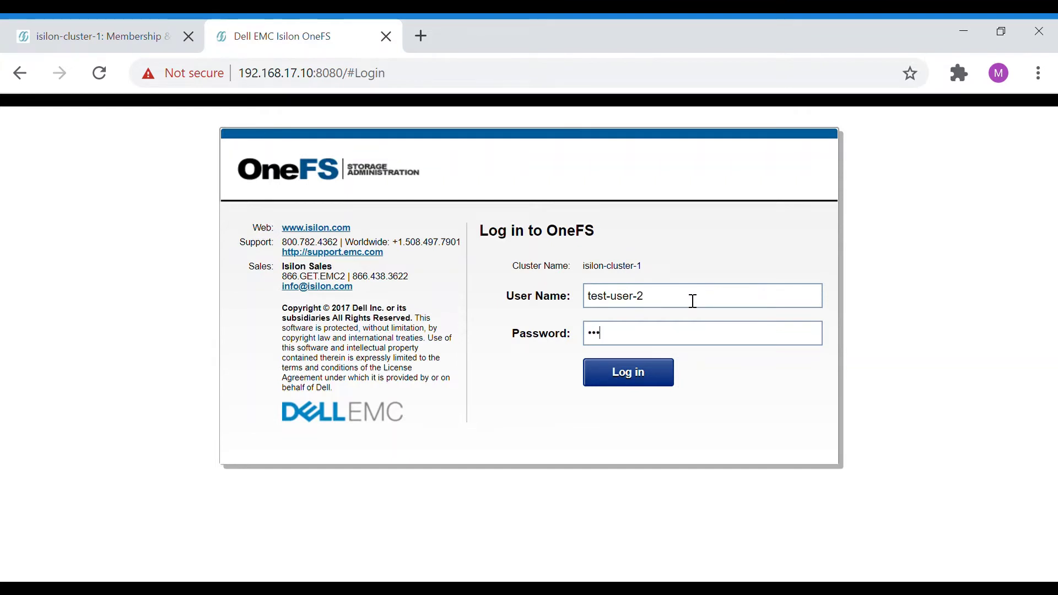
pyautogui.press('Return')
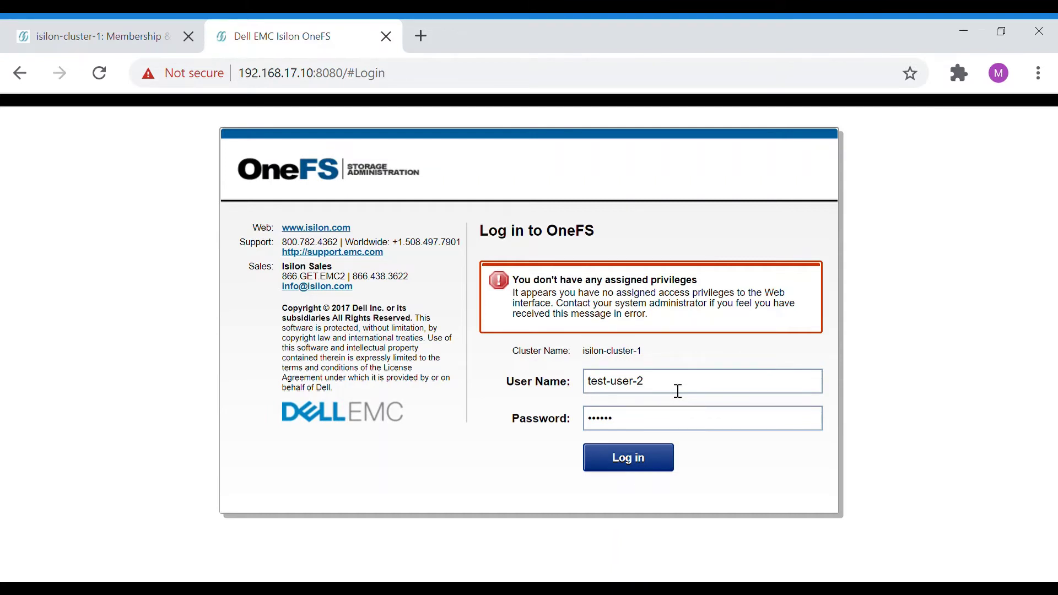
pyautogui.click(119, 38)
pyautogui.moveTo(711, 193)
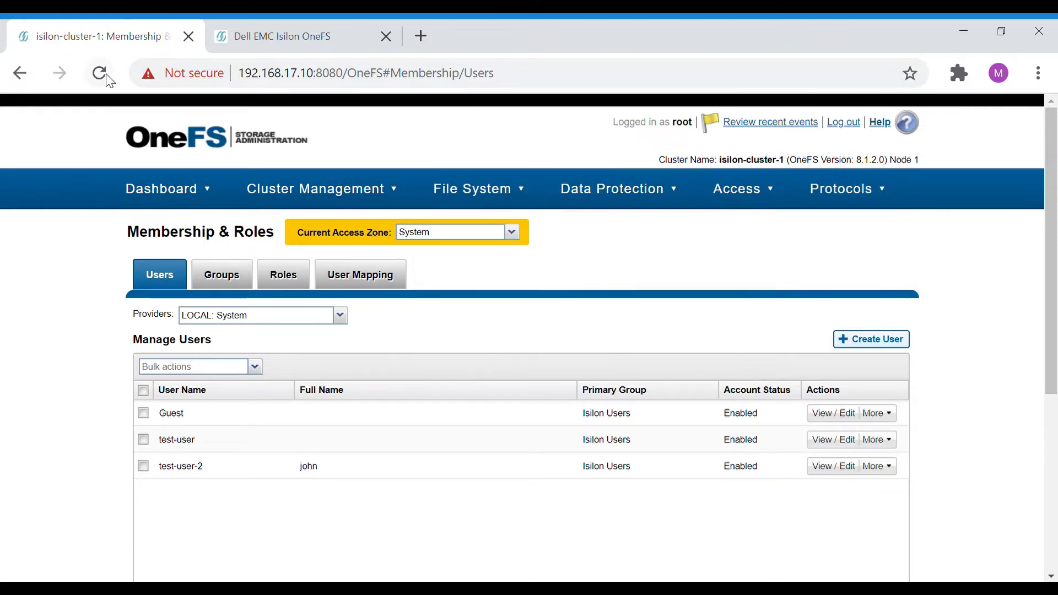
# Reload the page and log back in as root.
pyautogui.click(99, 72)
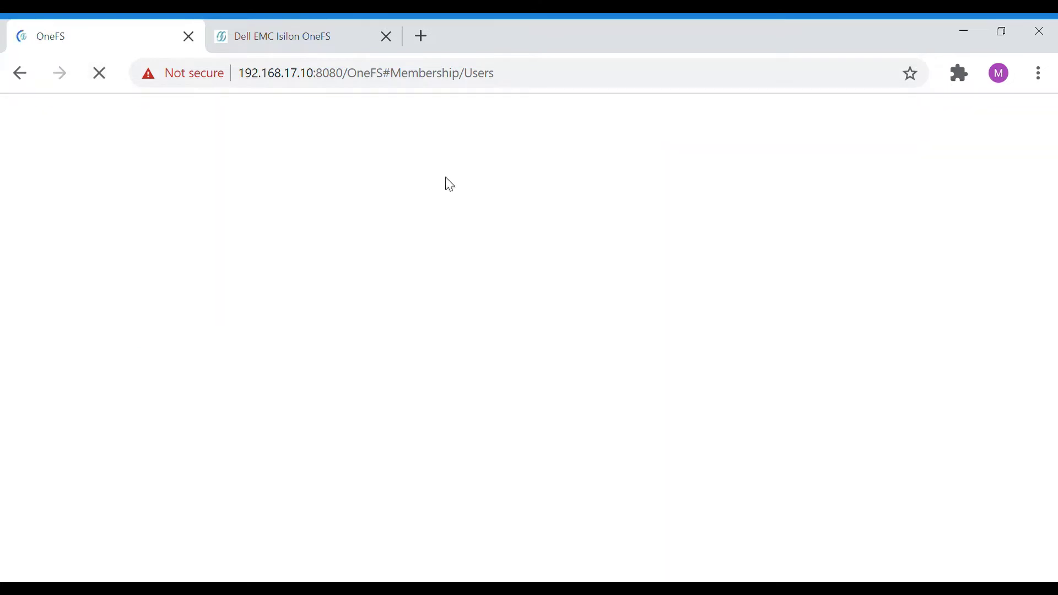
pyautogui.write('root')
pyautogui.press('Tab')
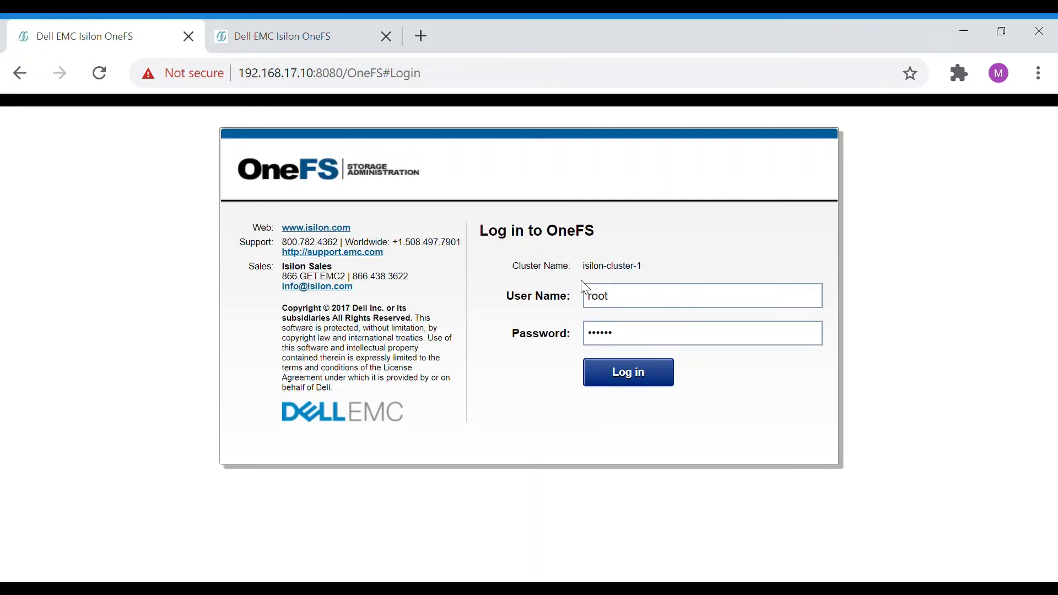
pyautogui.press('Return')
pyautogui.moveTo(728, 214)
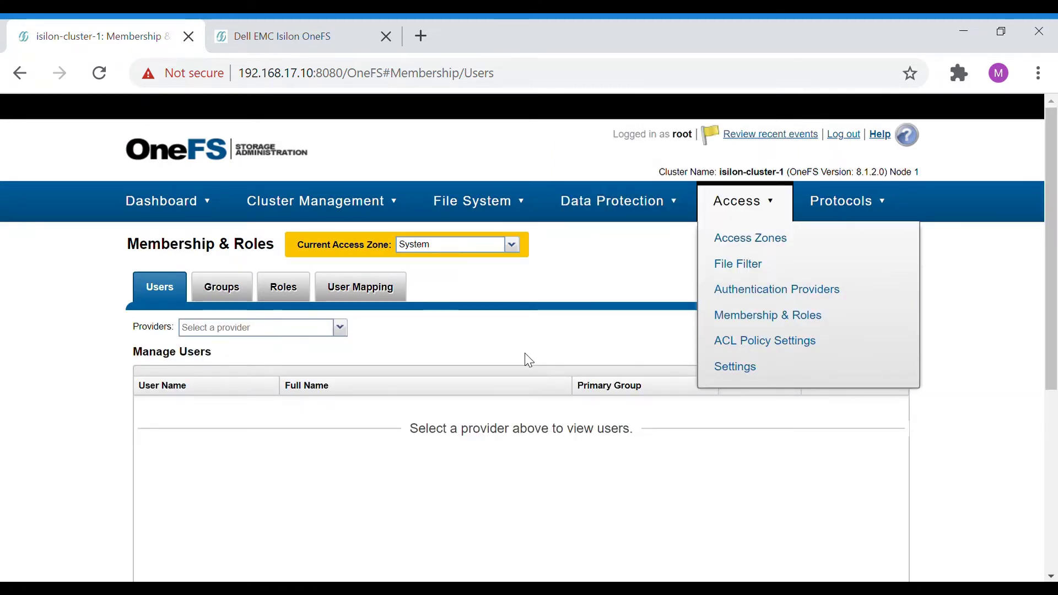
# Open test-role from the Roles list in edit mode and scroll to its privileges.
pyautogui.click(283, 287)
pyautogui.scroll(-2, 419, 364)
pyautogui.scroll(-2, 421, 375)
pyautogui.scroll(-2, 411, 310)
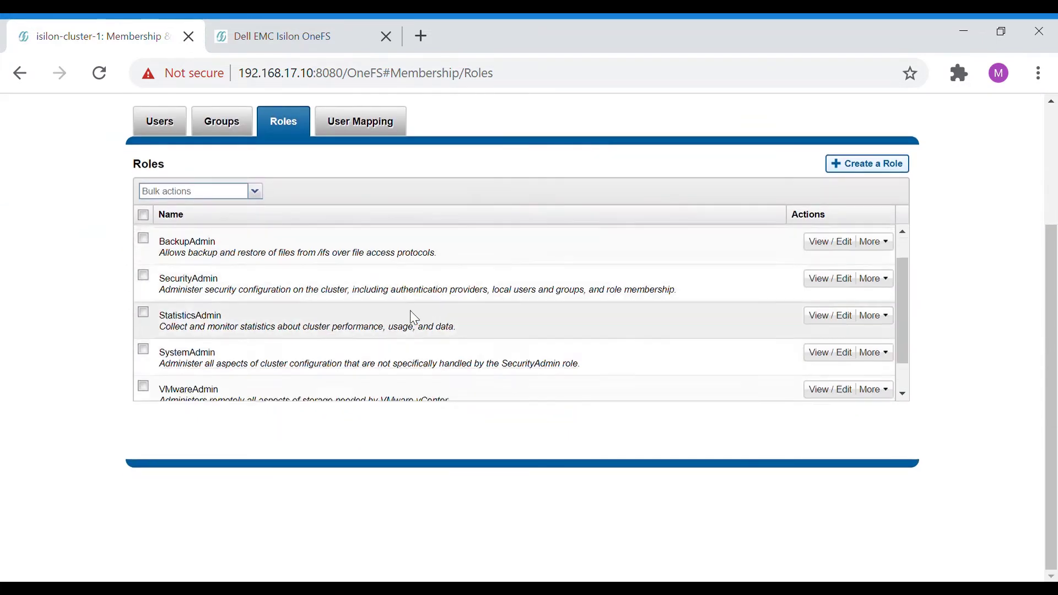
pyautogui.click(843, 390)
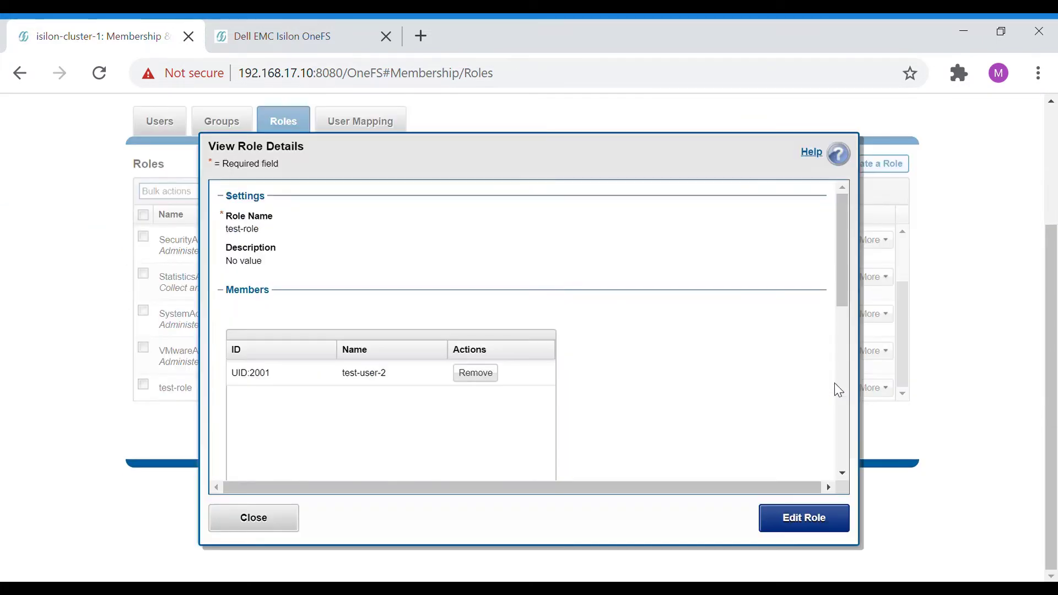
pyautogui.click(789, 515)
pyautogui.scroll(-7, 586, 336)
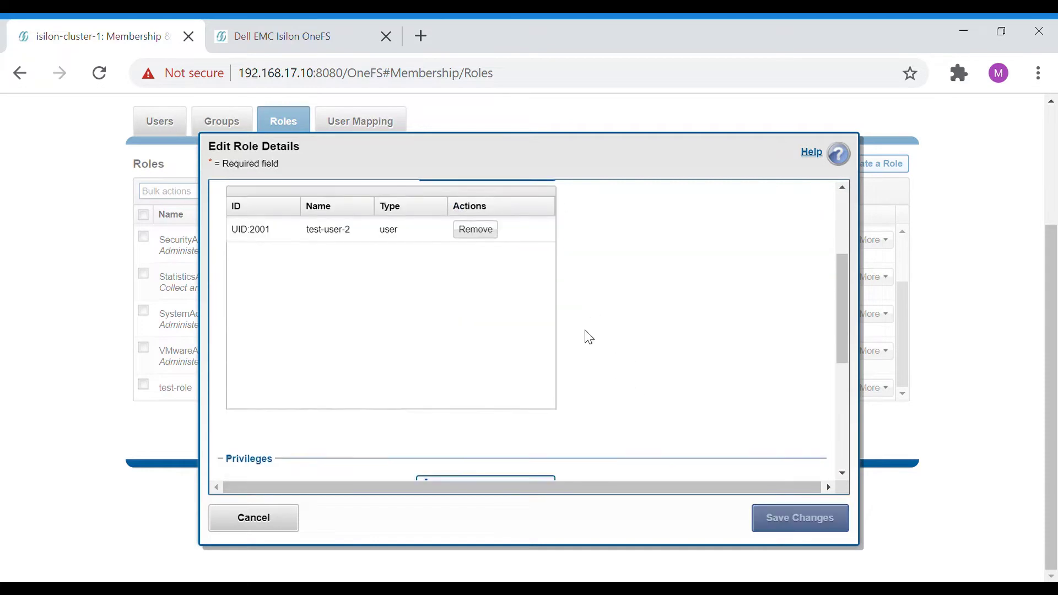
# Add Console as a read-write privilege to test-role and attempt to save, which OneFS rejects.
pyautogui.click(528, 292)
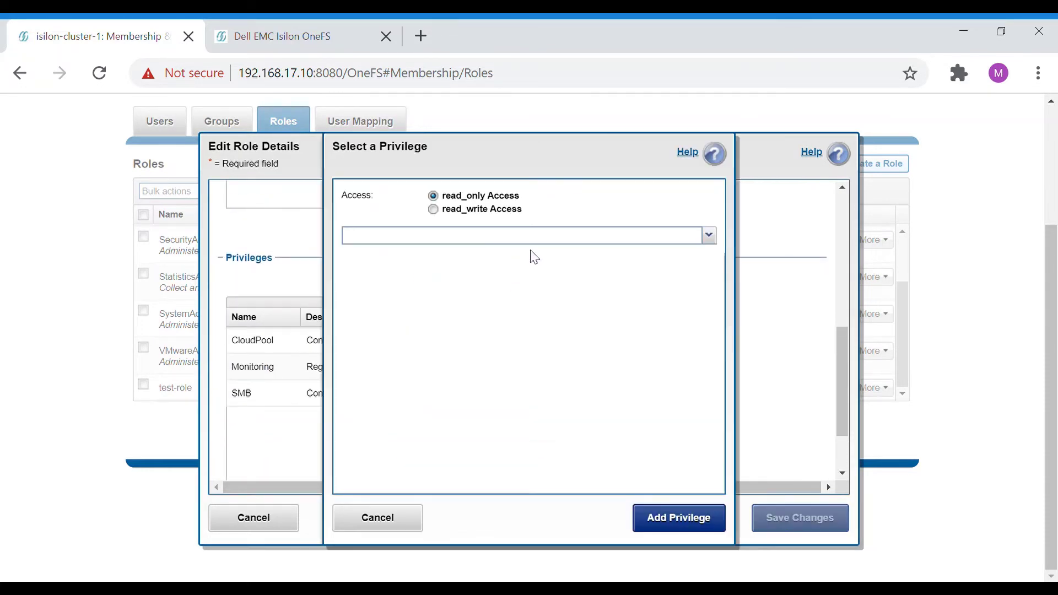
pyautogui.click(491, 235)
pyautogui.scroll(-3, 473, 342)
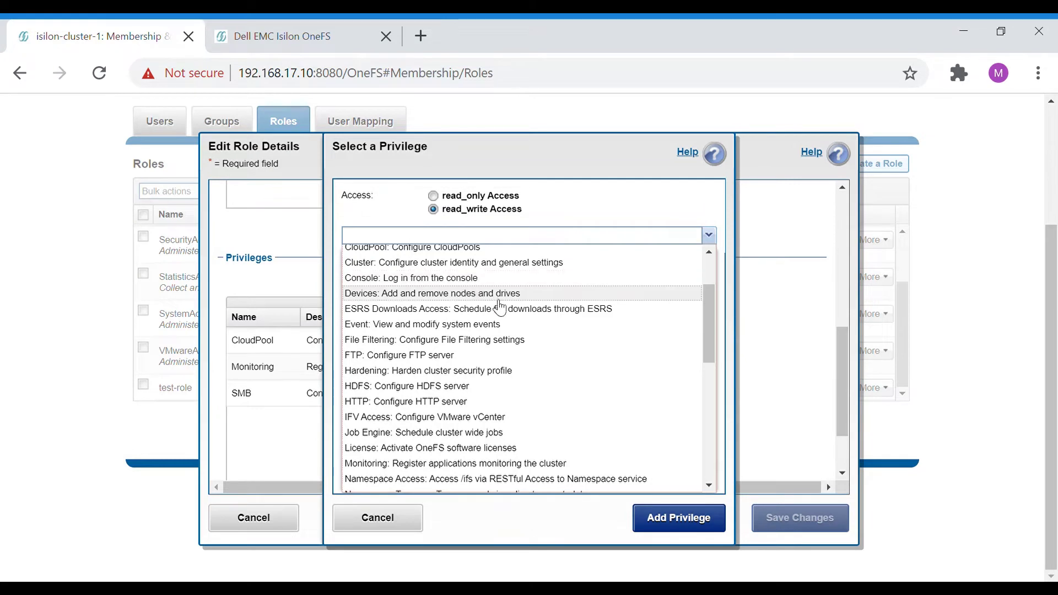
pyautogui.scroll(-2, 520, 346)
pyautogui.scroll(-2, 520, 344)
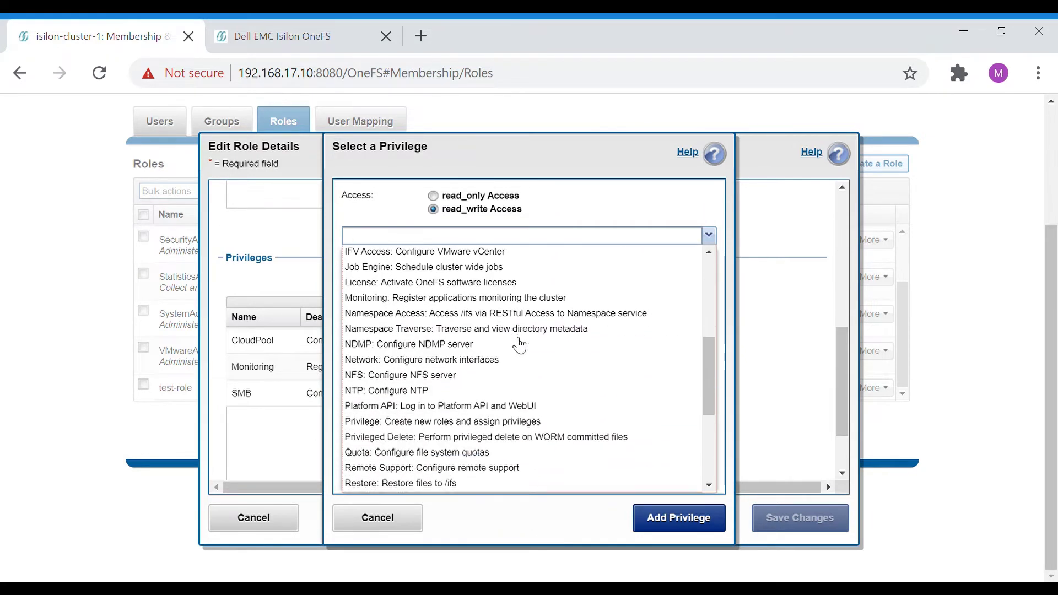
pyautogui.scroll(-2, 498, 353)
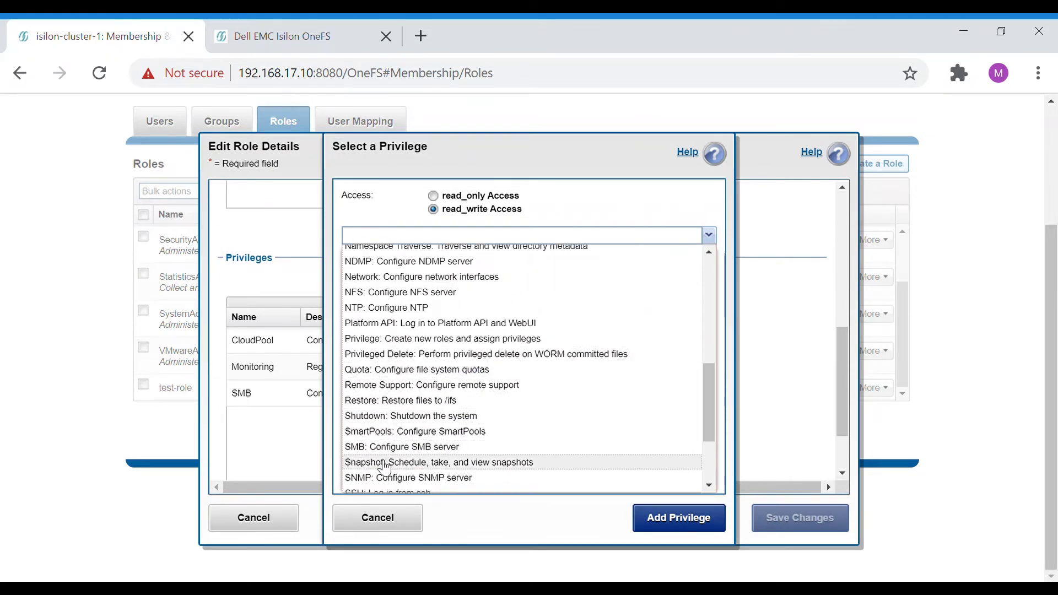
pyautogui.scroll(-2, 484, 448)
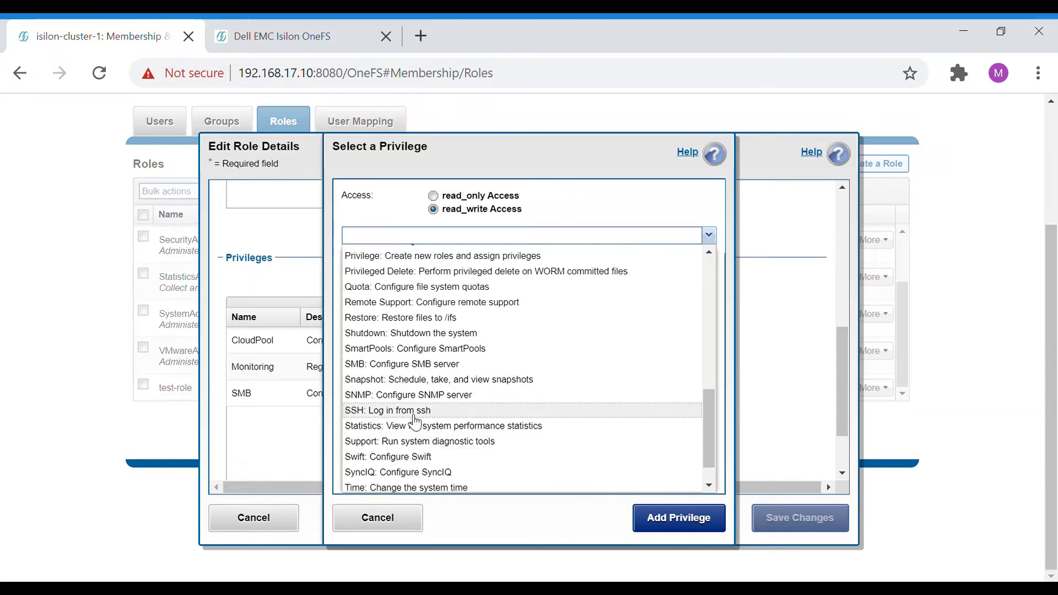
pyautogui.scroll(6, 489, 394)
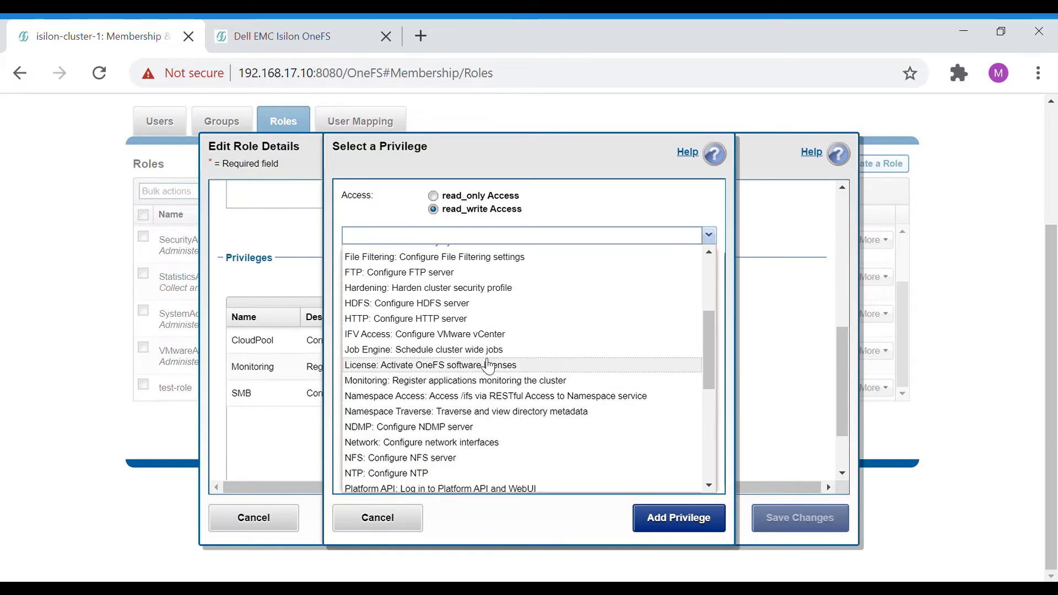
pyautogui.scroll(-2, 493, 348)
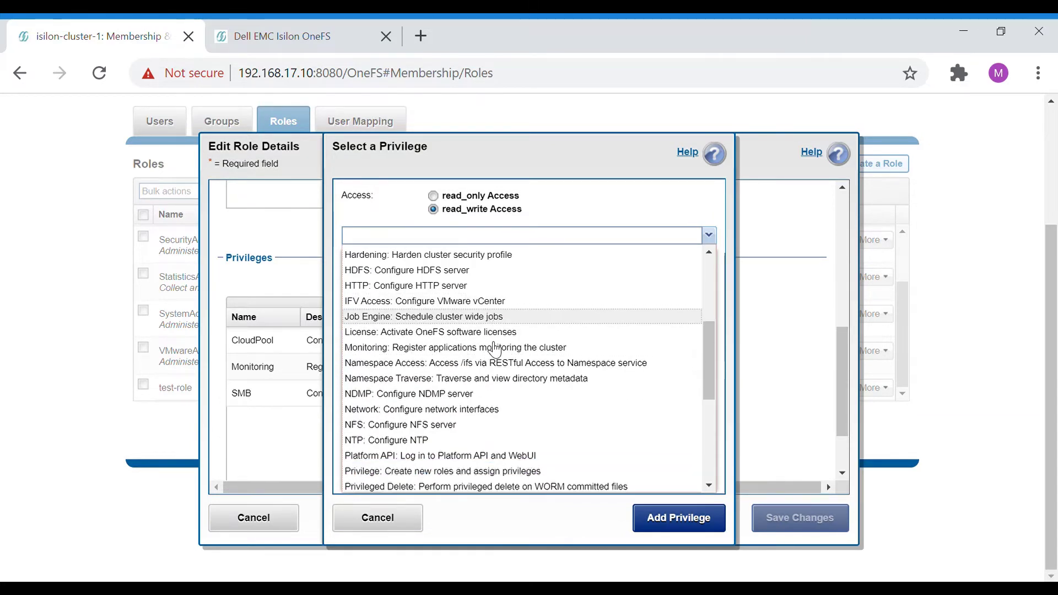
pyautogui.scroll(2, 496, 350)
pyautogui.scroll(1, 495, 349)
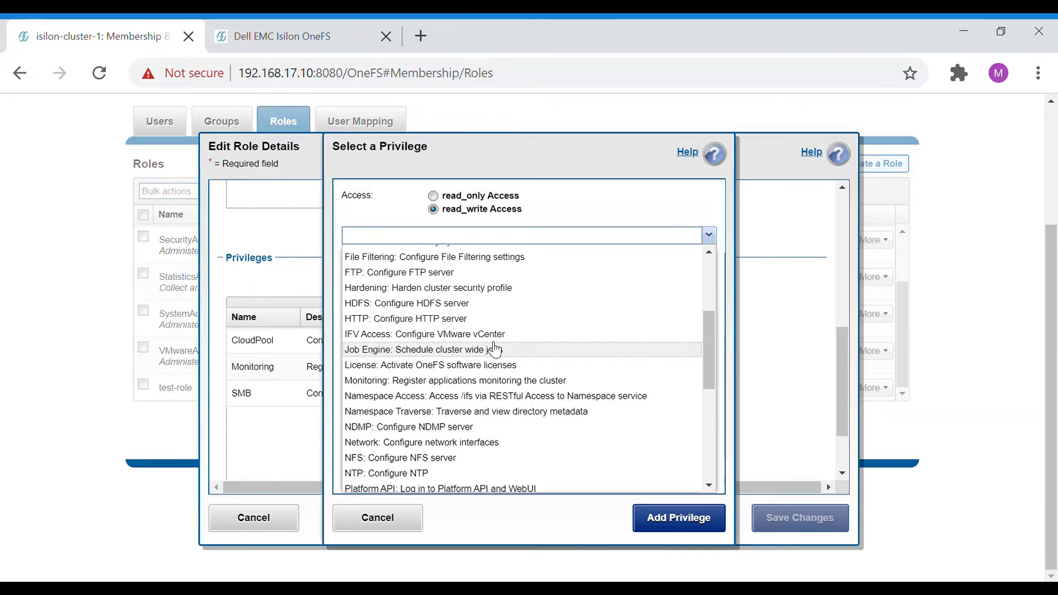
pyautogui.scroll(3, 495, 349)
pyautogui.scroll(1, 495, 349)
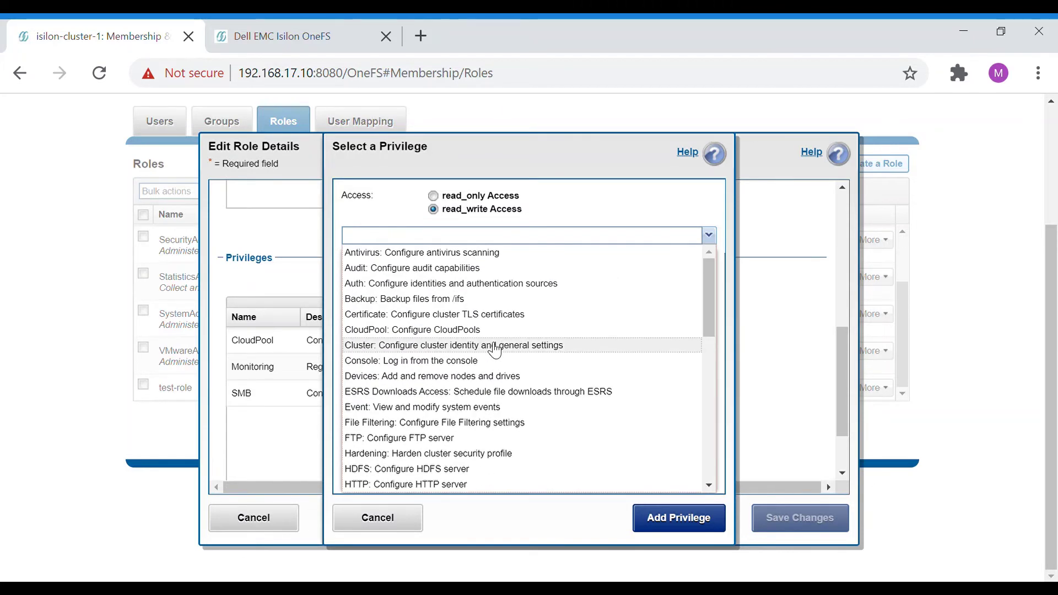
pyautogui.click(491, 361)
pyautogui.click(682, 523)
pyautogui.click(784, 518)
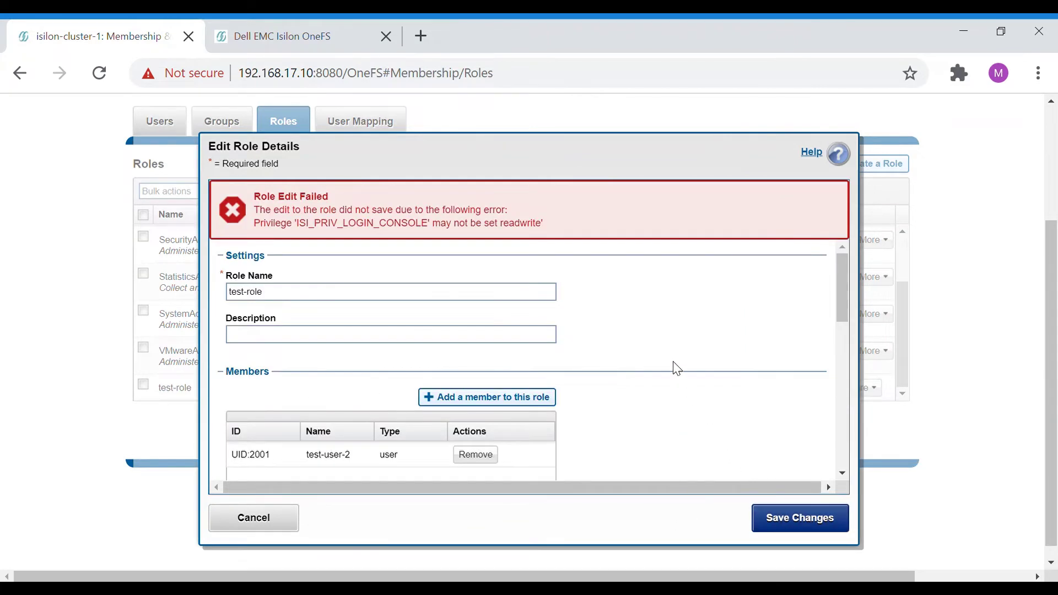
# Remove the rejected read-write Console privilege from test-role.
pyautogui.scroll(-3, 675, 368)
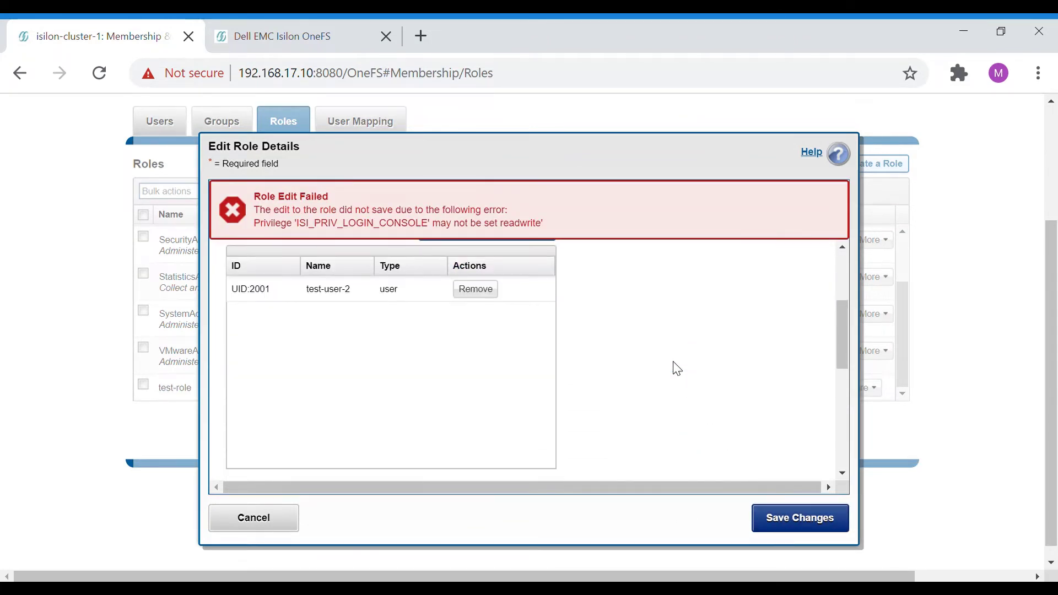
pyautogui.scroll(-4, 535, 347)
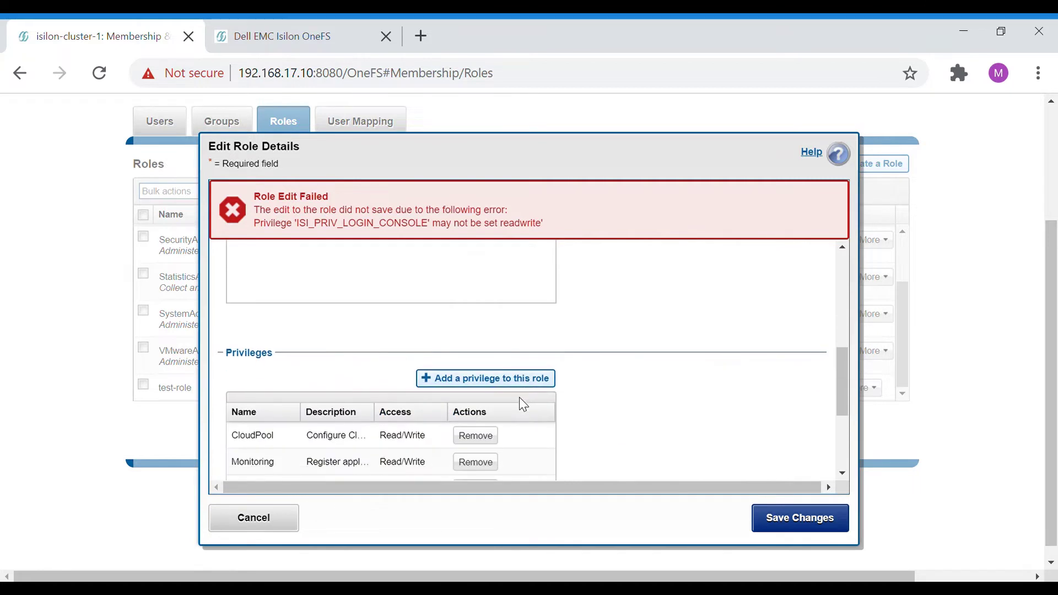
pyautogui.scroll(-2, 523, 406)
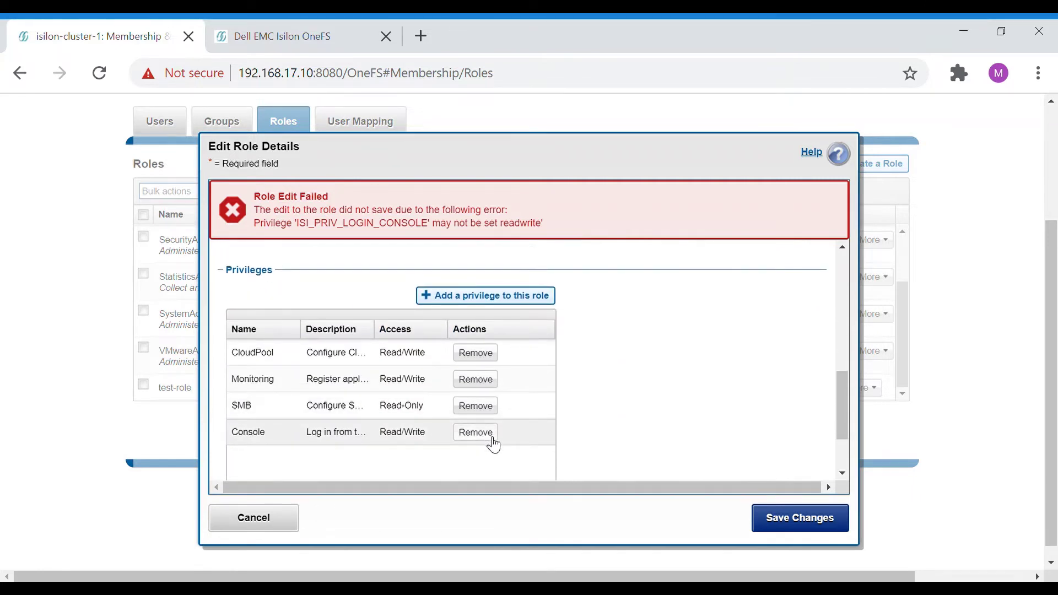
pyautogui.scroll(-1, 490, 441)
pyautogui.click(480, 385)
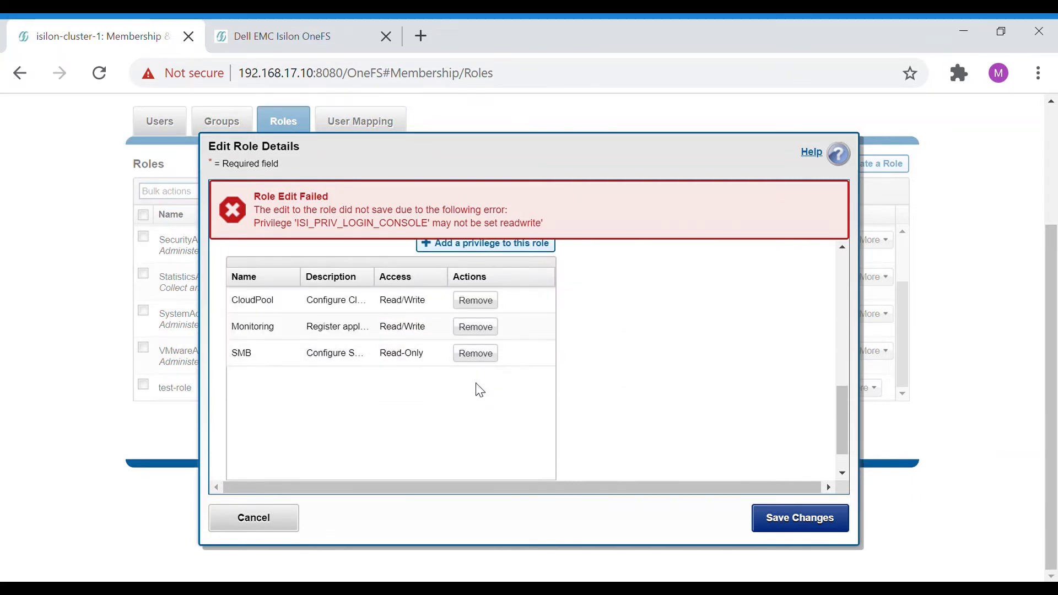
pyautogui.scroll(2, 475, 369)
# Re-add Console as read-only, save test-role, and close back to the Roles list.
pyautogui.click(499, 328)
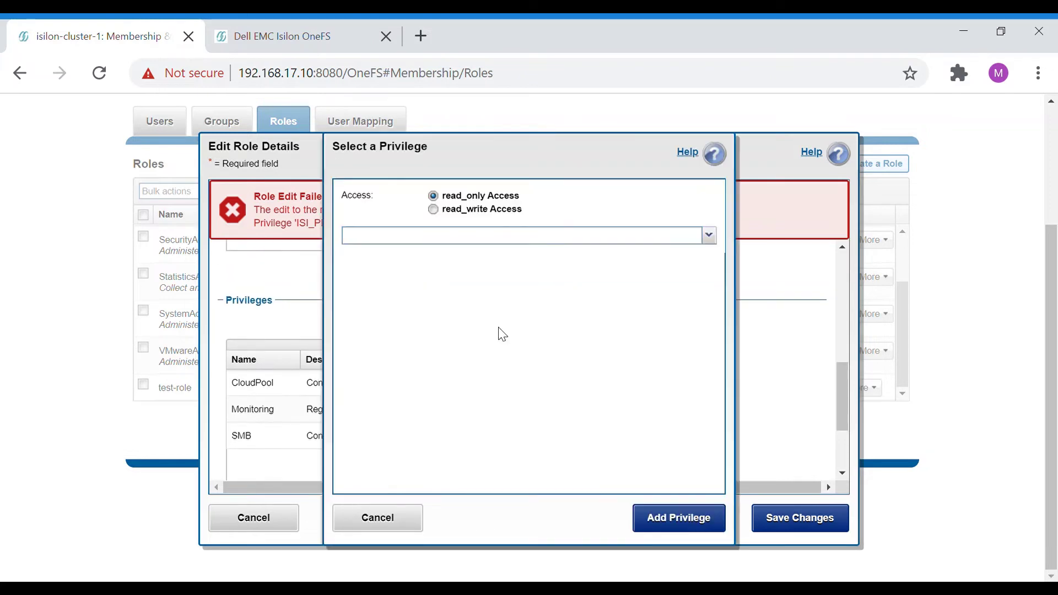
pyautogui.click(503, 237)
pyautogui.click(444, 361)
pyautogui.click(716, 522)
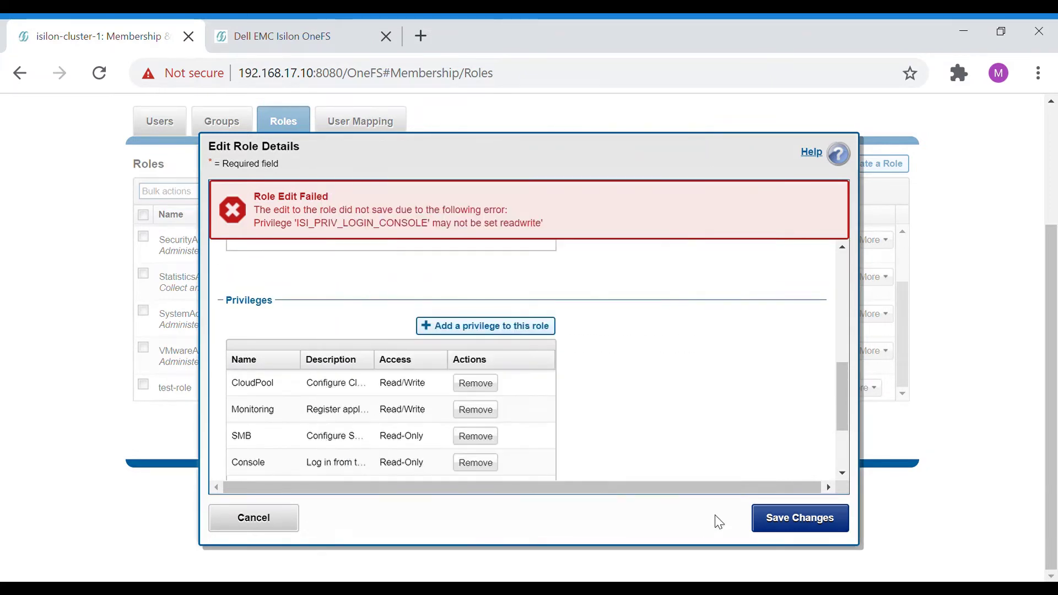
pyautogui.click(811, 521)
pyautogui.click(252, 506)
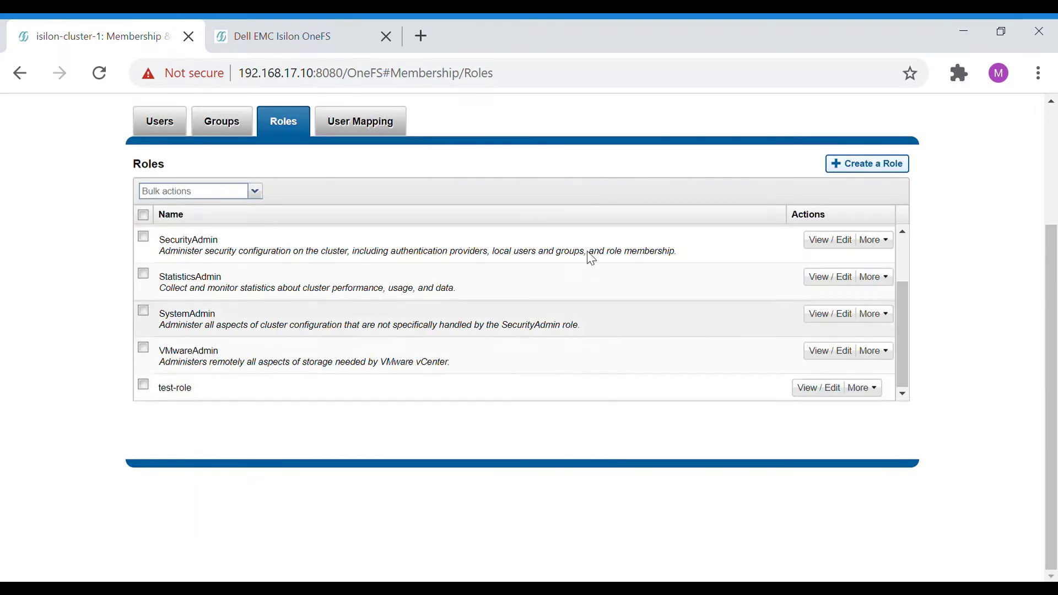
# Sign out of root and attempt the test-user-2 login, which is refused; clear the password.
pyautogui.scroll(3, 735, 236)
pyautogui.moveTo(768, 204)
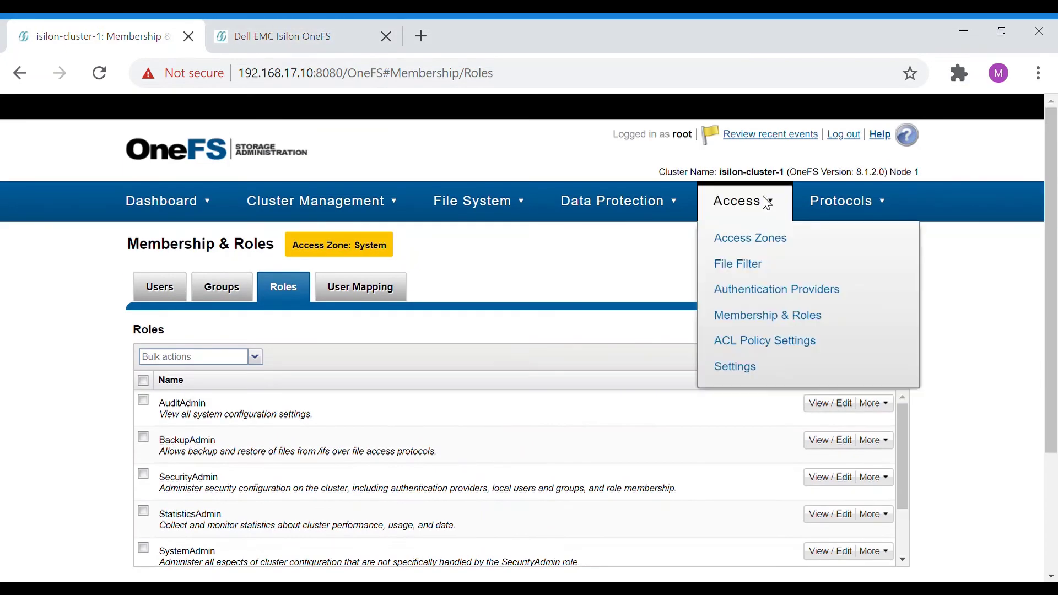
pyautogui.click(844, 135)
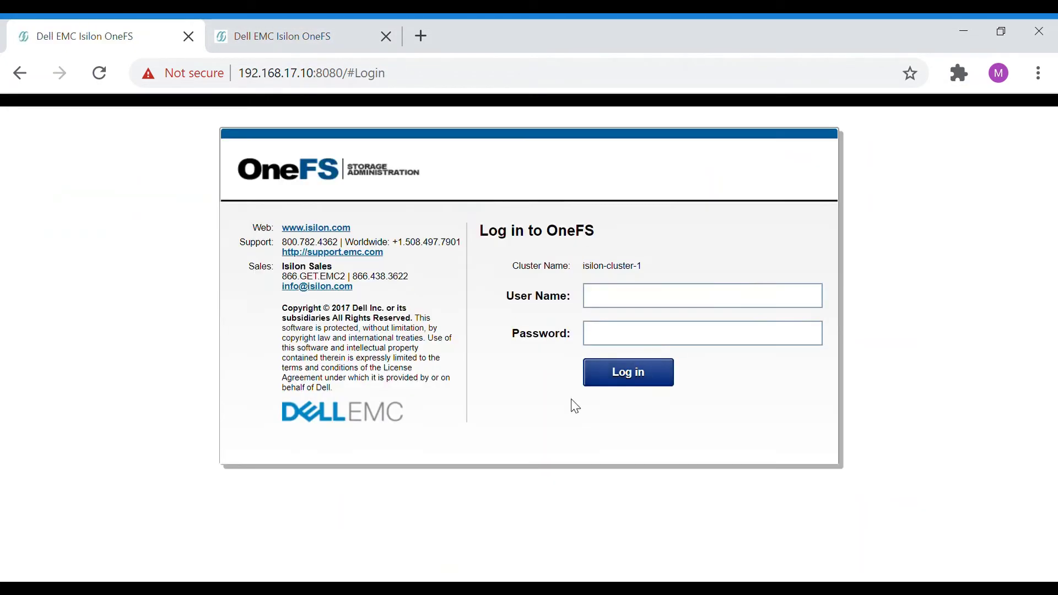
pyautogui.write('y')
pyautogui.write('est')
pyautogui.write('-user-2')
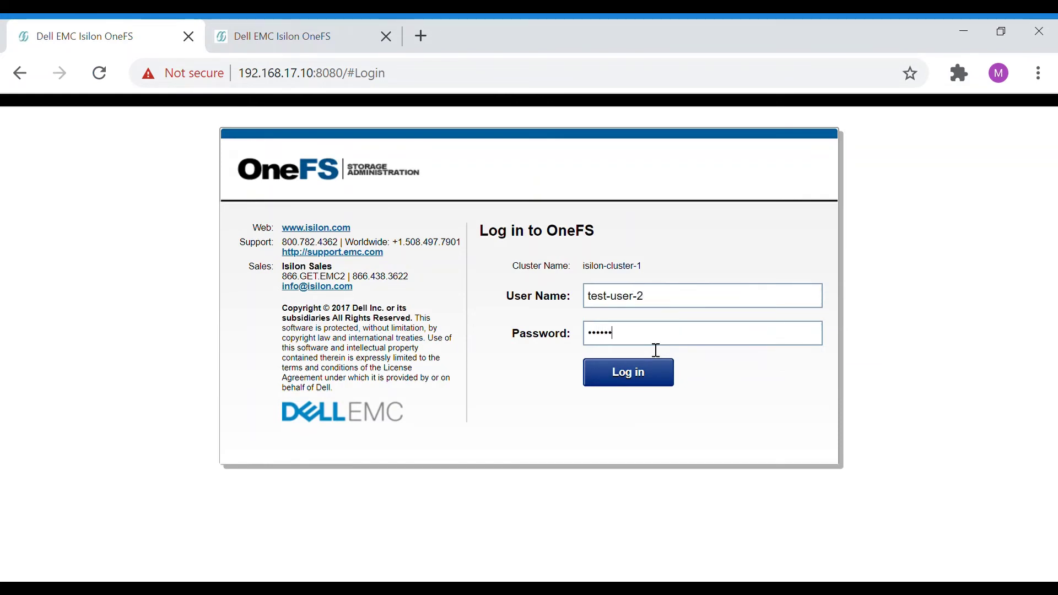
pyautogui.press('Return')
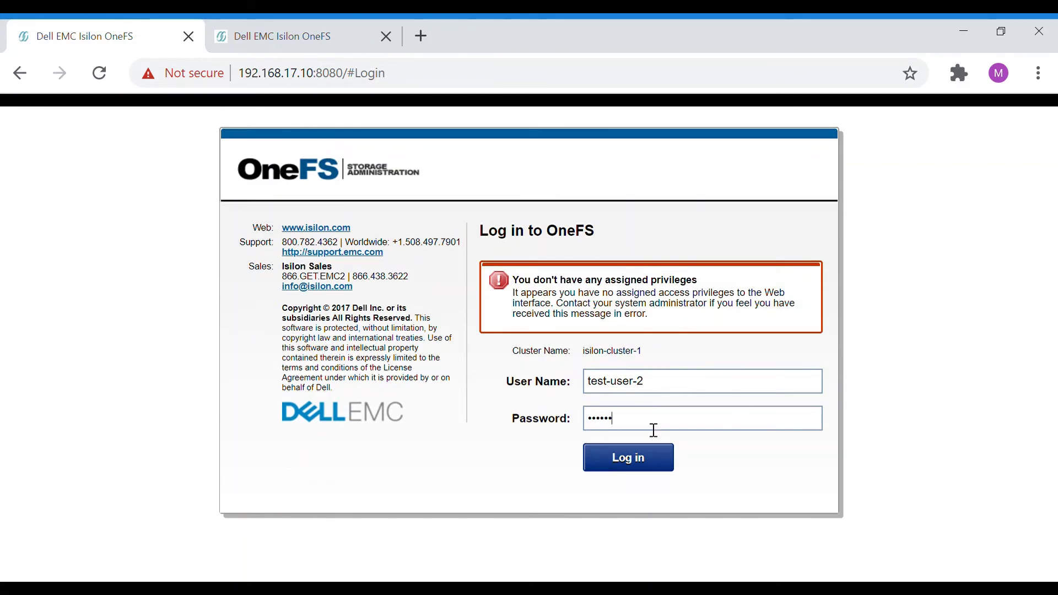
pyautogui.hotkey('ctrl', 'a')
pyautogui.press('BackSpace')
# Sign back in as root in the first OneFS tab.
pyautogui.click(297, 34)
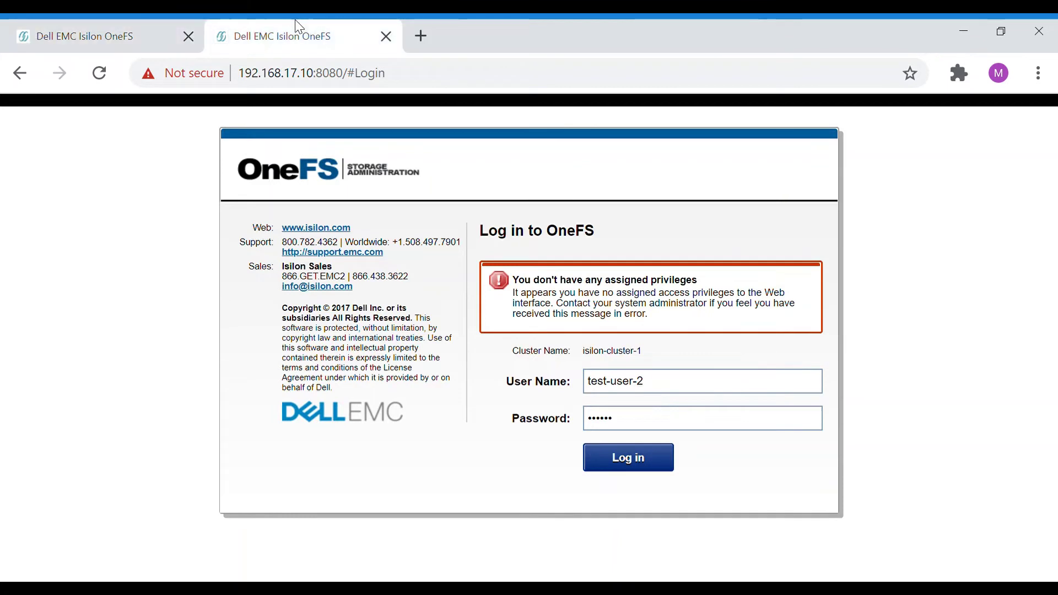
pyautogui.click(139, 33)
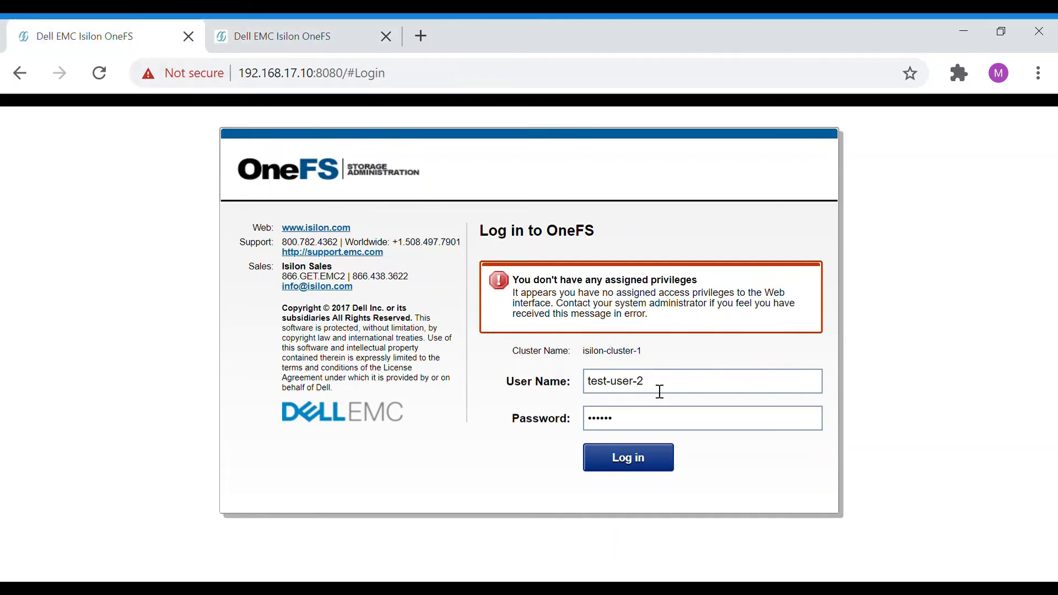
pyautogui.click(508, 387)
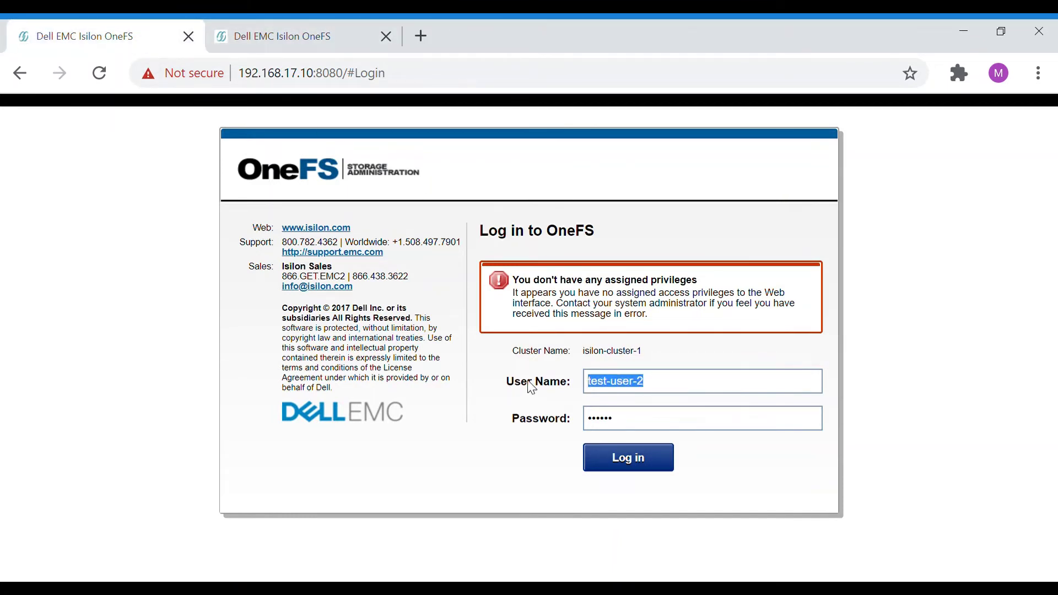
pyautogui.write('roo')
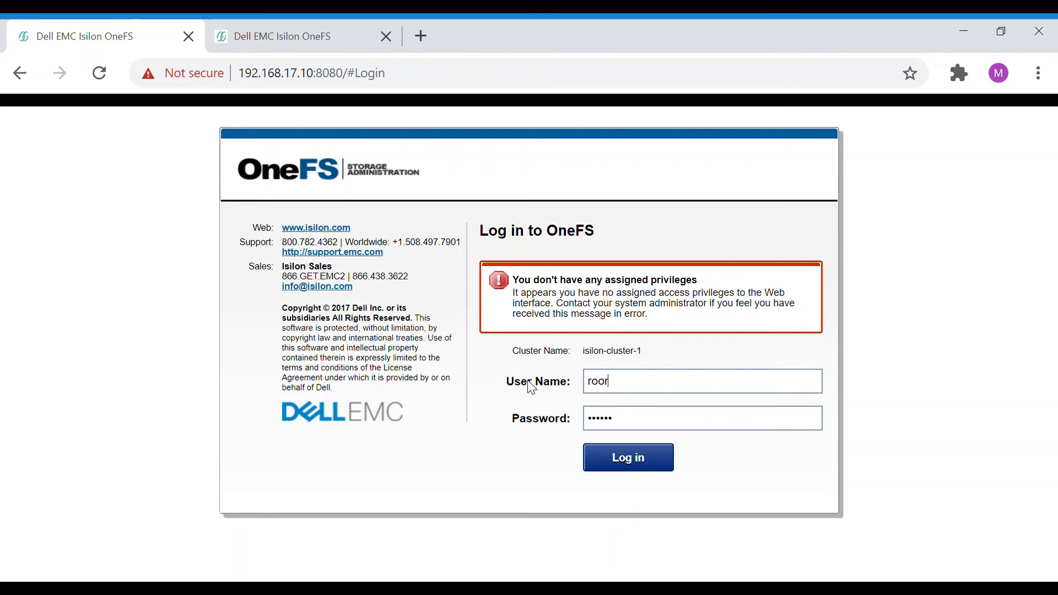
pyautogui.write('t')
pyautogui.press('Tab')
pyautogui.press('Return')
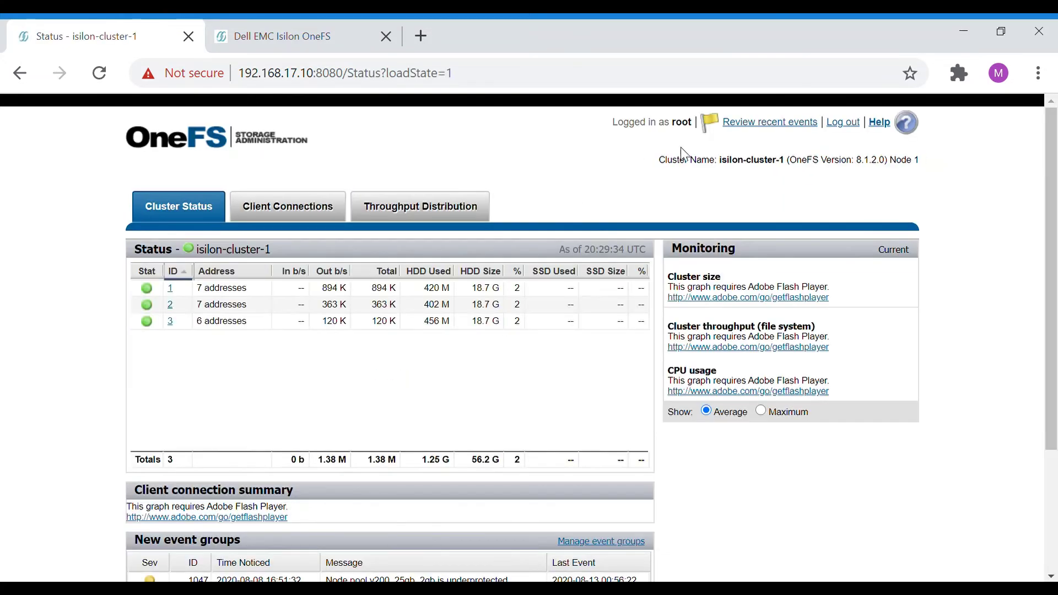
# In Membership & Roles, list LOCAL: System users and open test-user-2's details.
pyautogui.moveTo(749, 200)
pyautogui.click(753, 314)
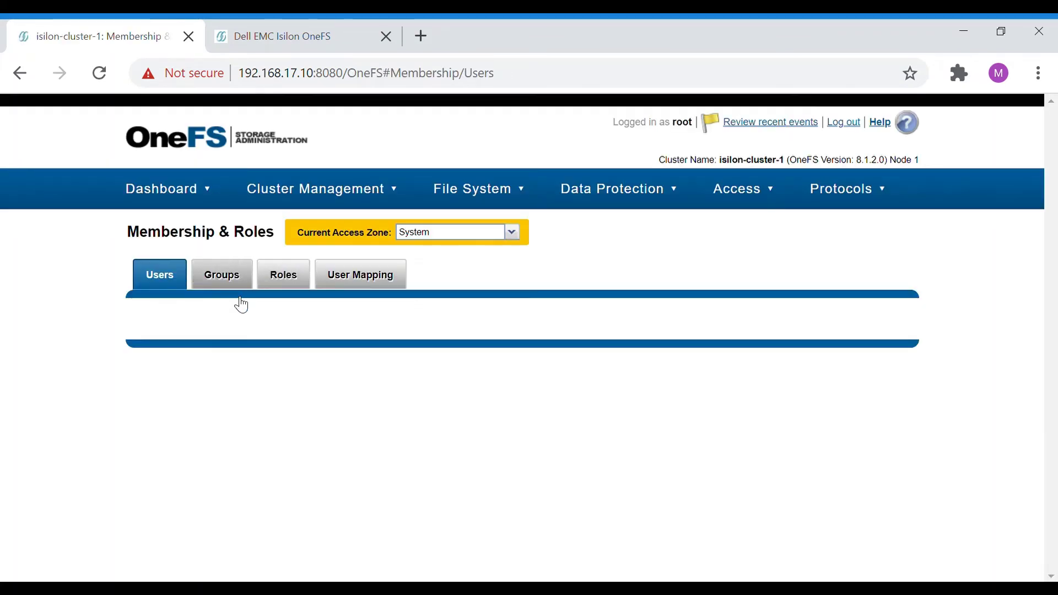
pyautogui.click(264, 320)
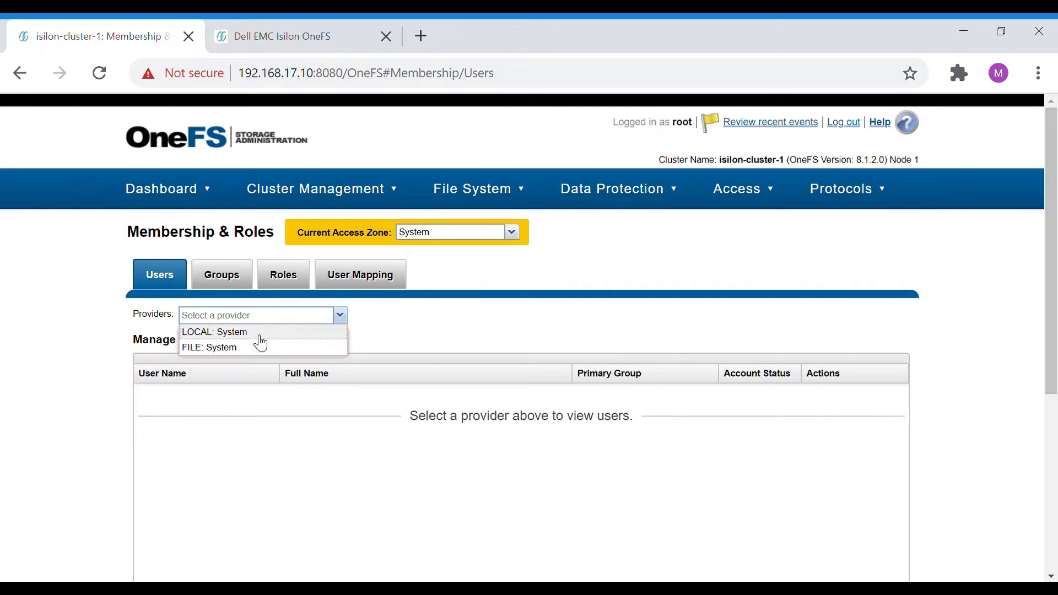
pyautogui.click(259, 333)
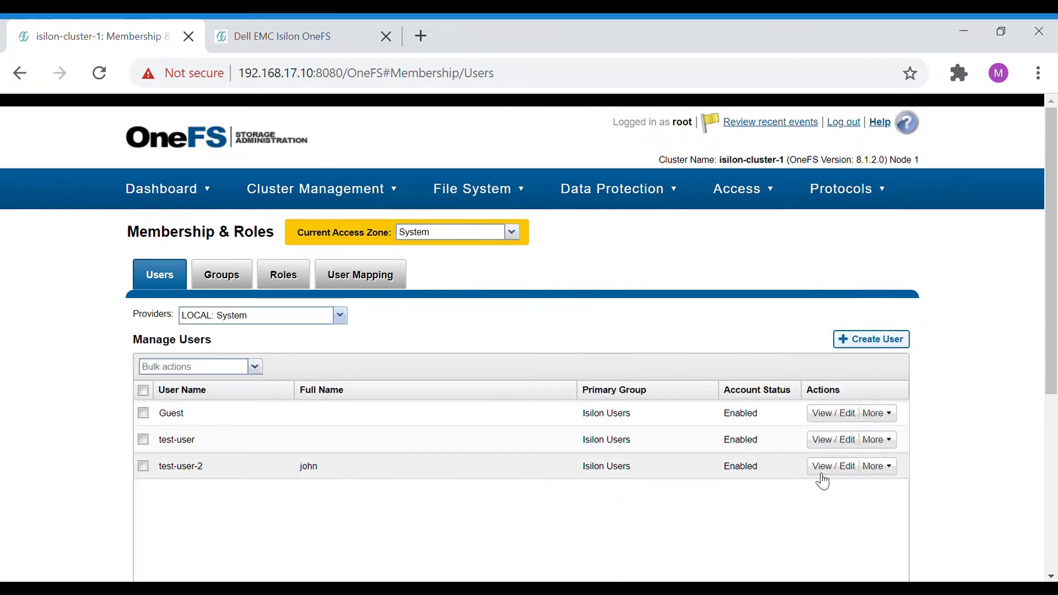
pyautogui.scroll(-2, 819, 479)
pyautogui.click(835, 375)
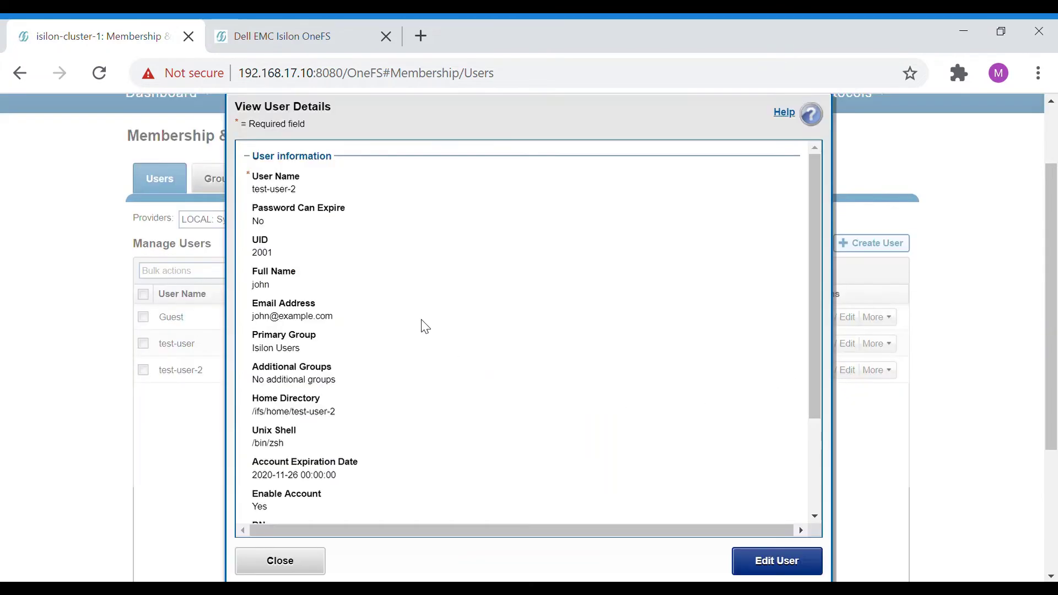
# Edit test-user-2's account, save the changes, and close the details.
pyautogui.scroll(-5, 359, 300)
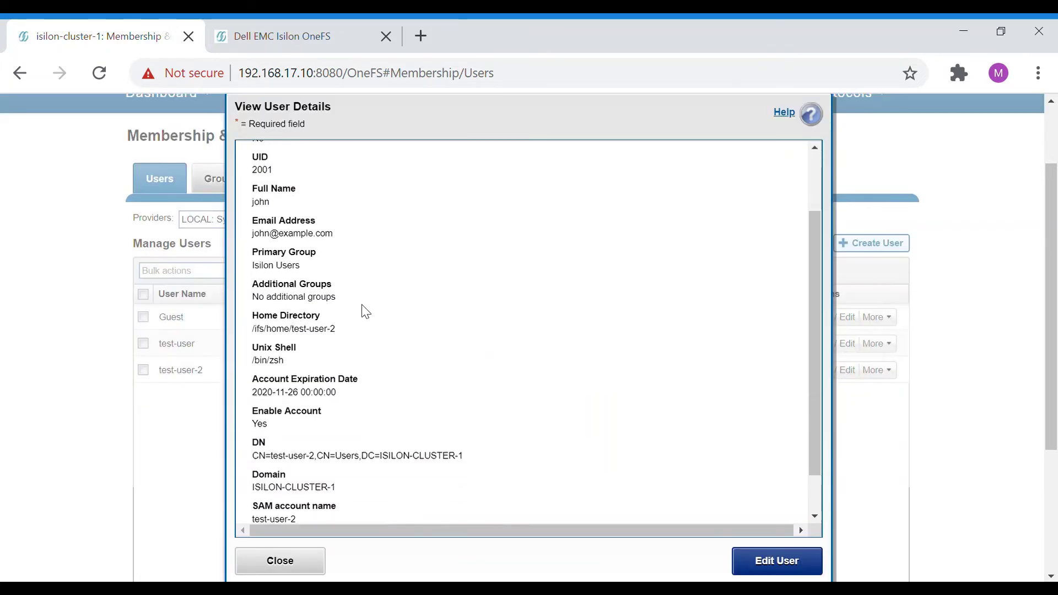
pyautogui.click(782, 488)
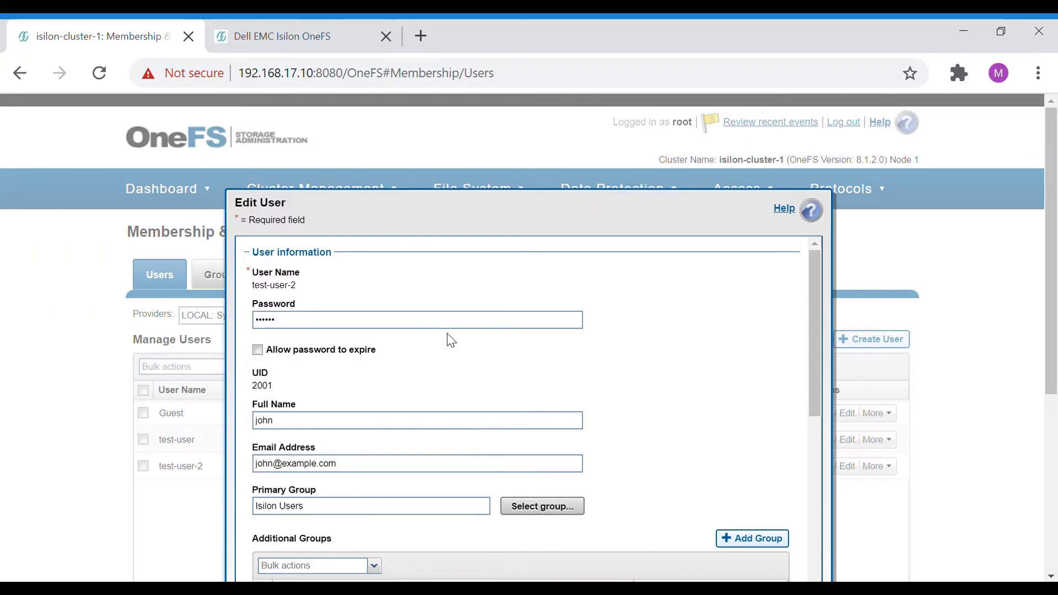
pyautogui.scroll(-12, 589, 352)
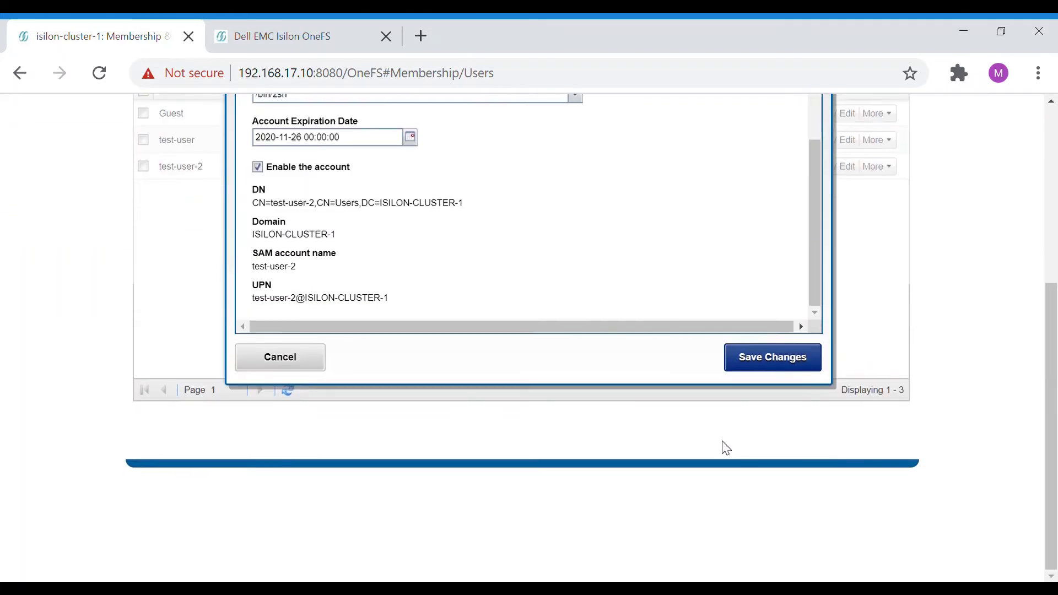
pyautogui.click(761, 364)
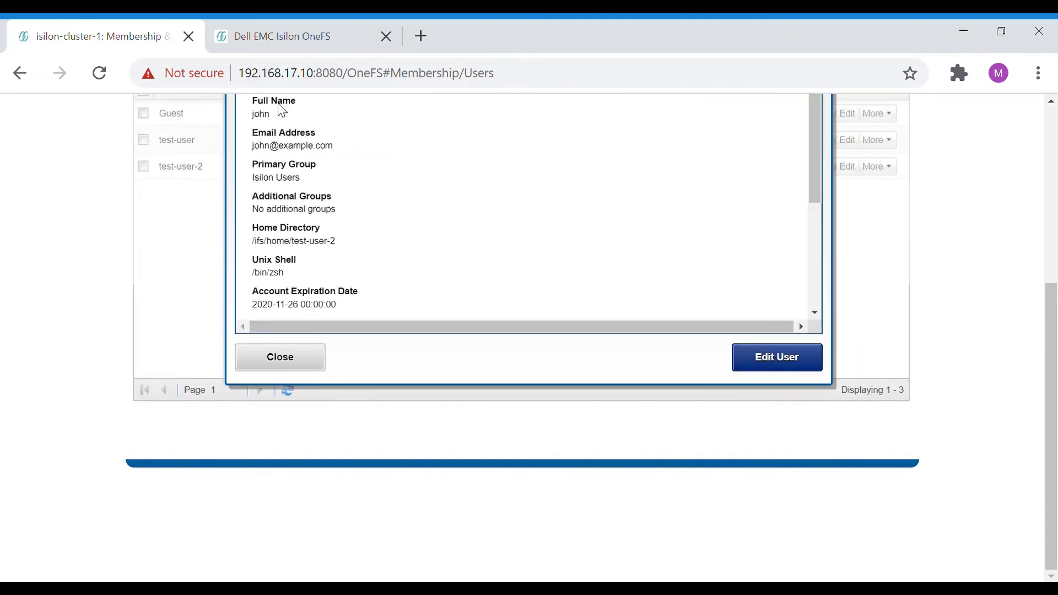
pyautogui.click(283, 361)
pyautogui.scroll(5, 739, 331)
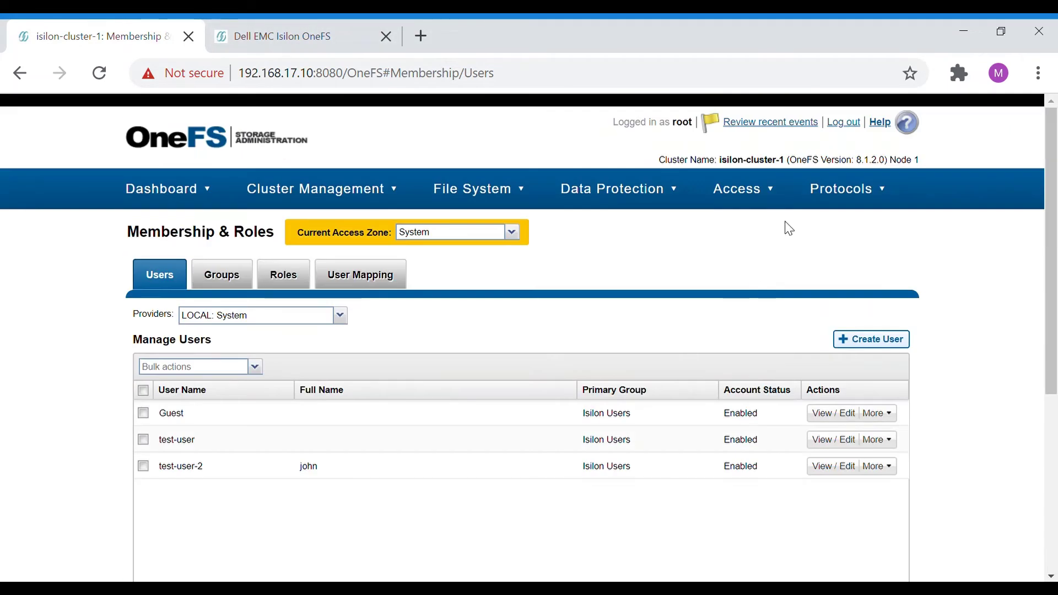
# Sign out of root and try logging in as test-user-2, which is refused again.
pyautogui.click(843, 122)
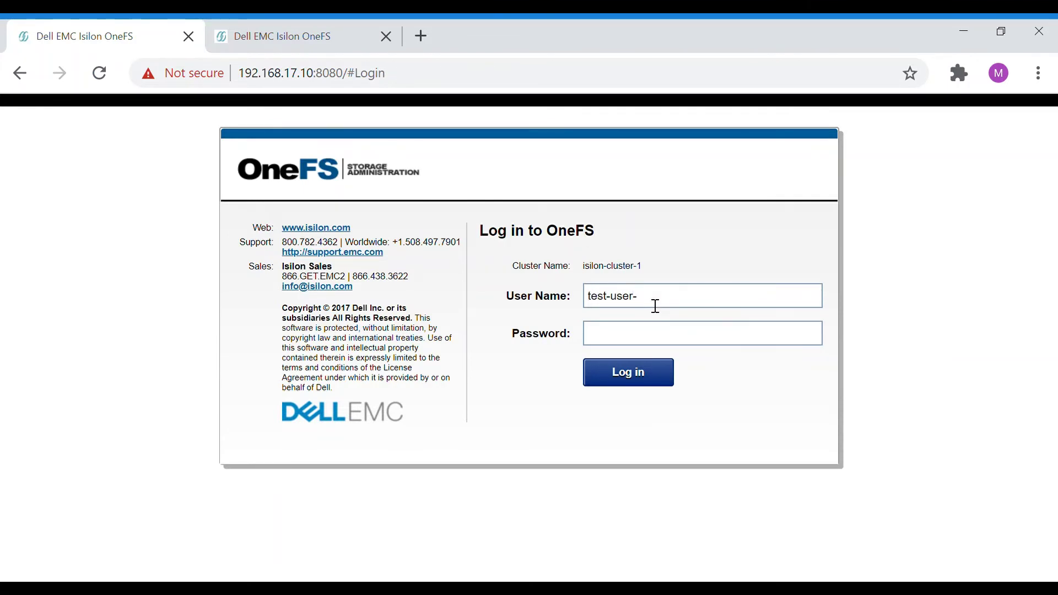
pyautogui.press('Tab')
pyautogui.write('••••')
pyautogui.press('Return')
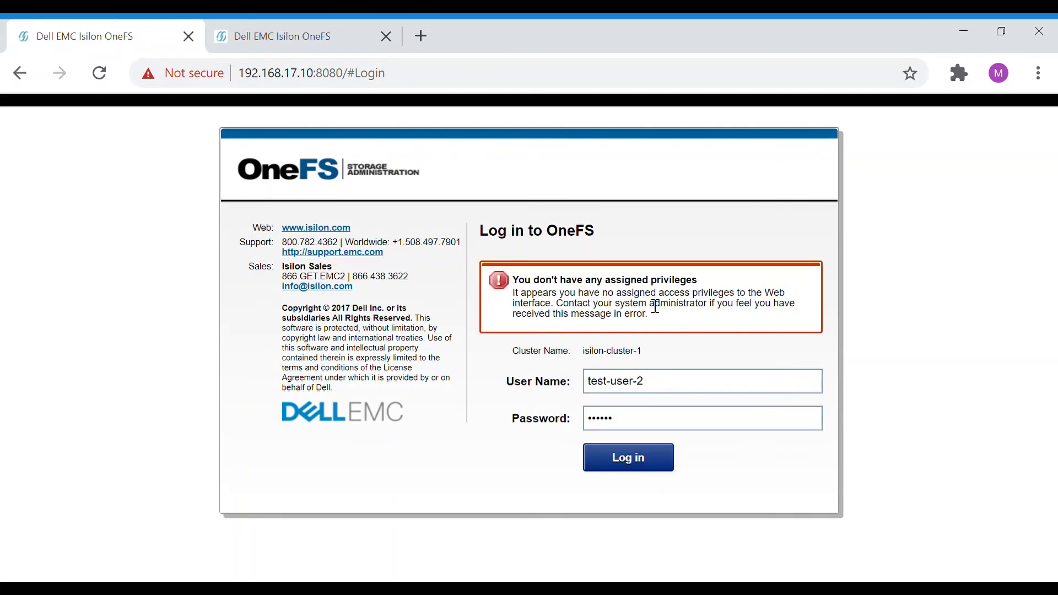
# Replace the user name with root and sign back in with the root password.
pyautogui.moveTo(695, 380); pyautogui.dragTo(562, 385)
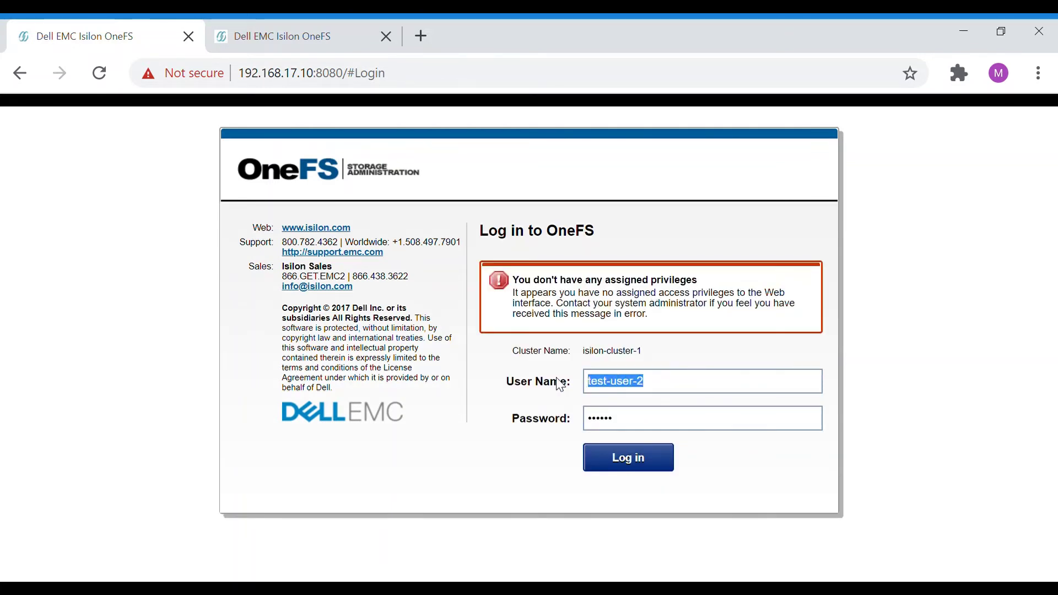
pyautogui.click(633, 421)
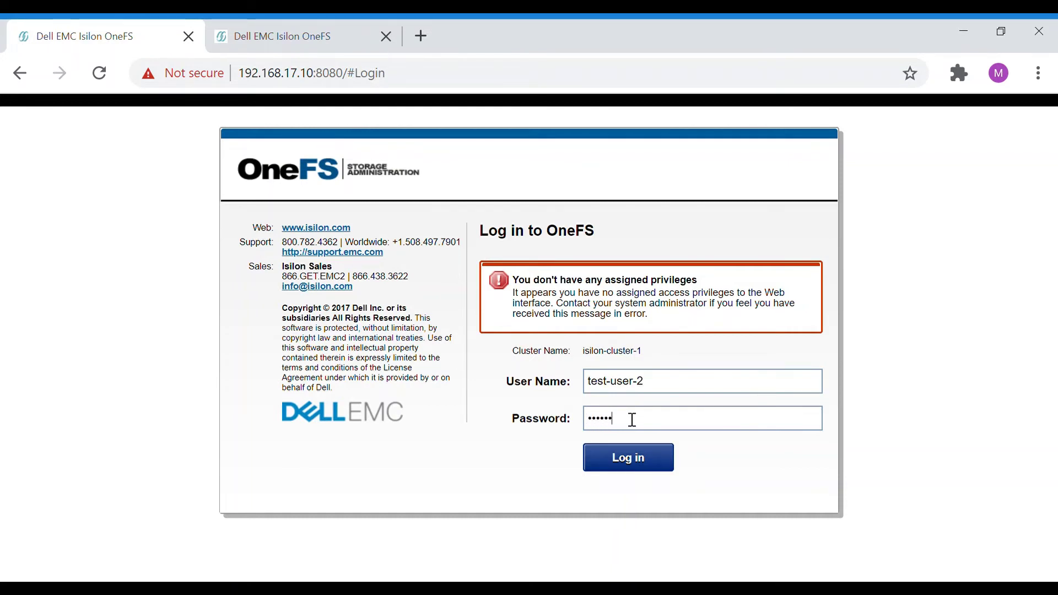
pyautogui.moveTo(667, 393); pyautogui.dragTo(485, 385)
pyautogui.write('root')
pyautogui.press('Tab')
pyautogui.write('••')
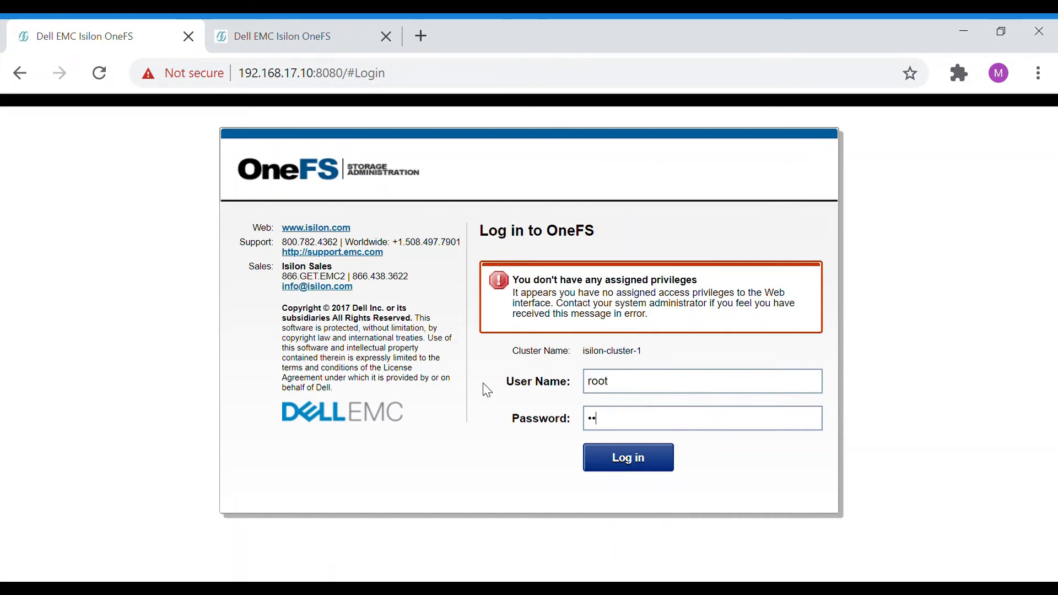
pyautogui.write('••••')
pyautogui.press('Return')
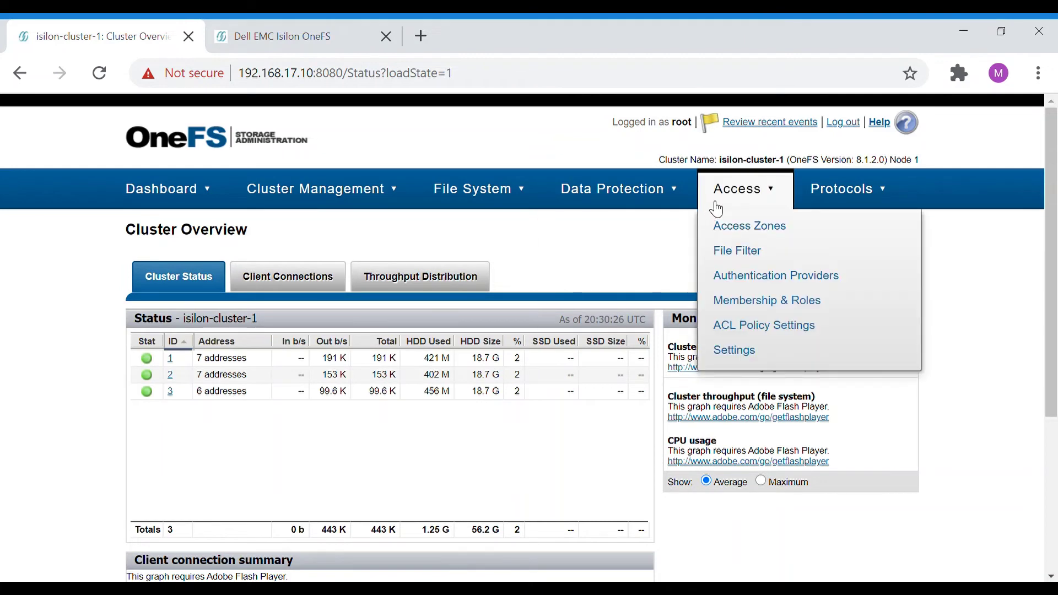
# Open the Access > Membership & Roles page.
pyautogui.moveTo(719, 226)
pyautogui.moveTo(738, 201)
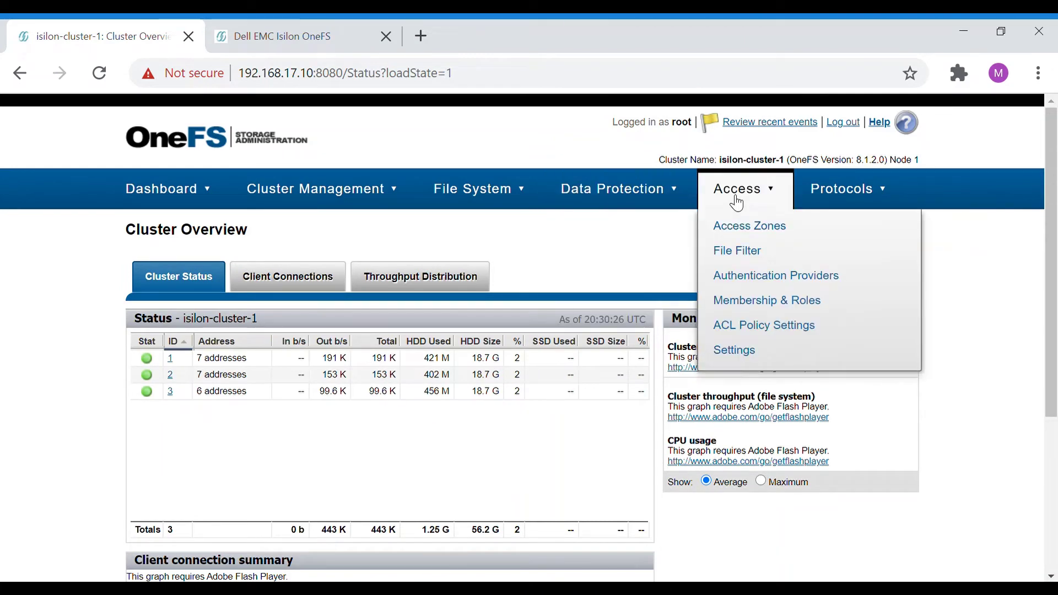
pyautogui.click(743, 310)
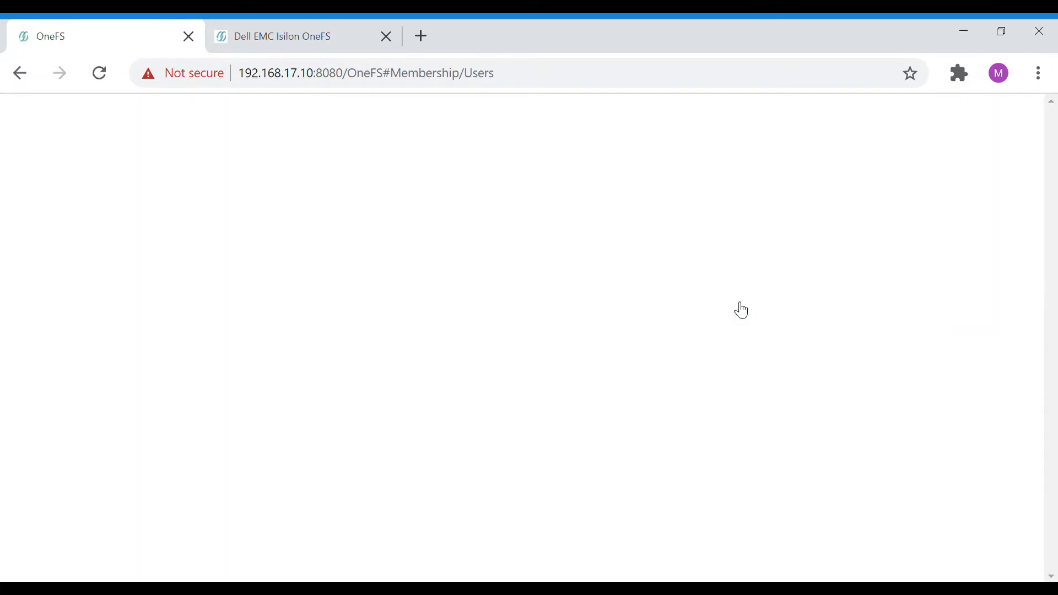
# Remove the test user from test-role and save the role.
pyautogui.click(301, 280)
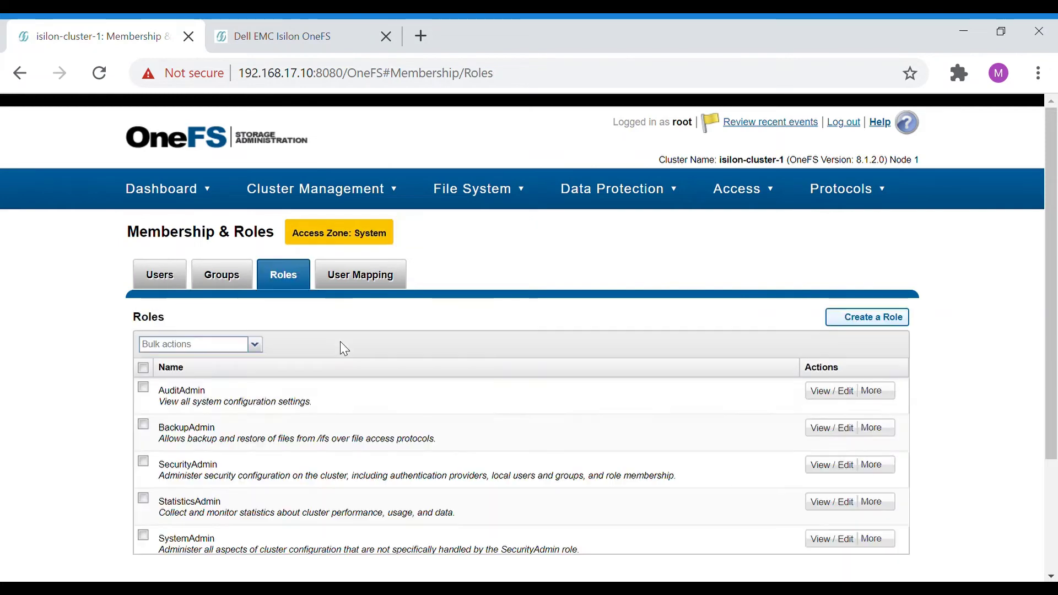
pyautogui.scroll(-2, 422, 429)
pyautogui.scroll(-2, 114, 503)
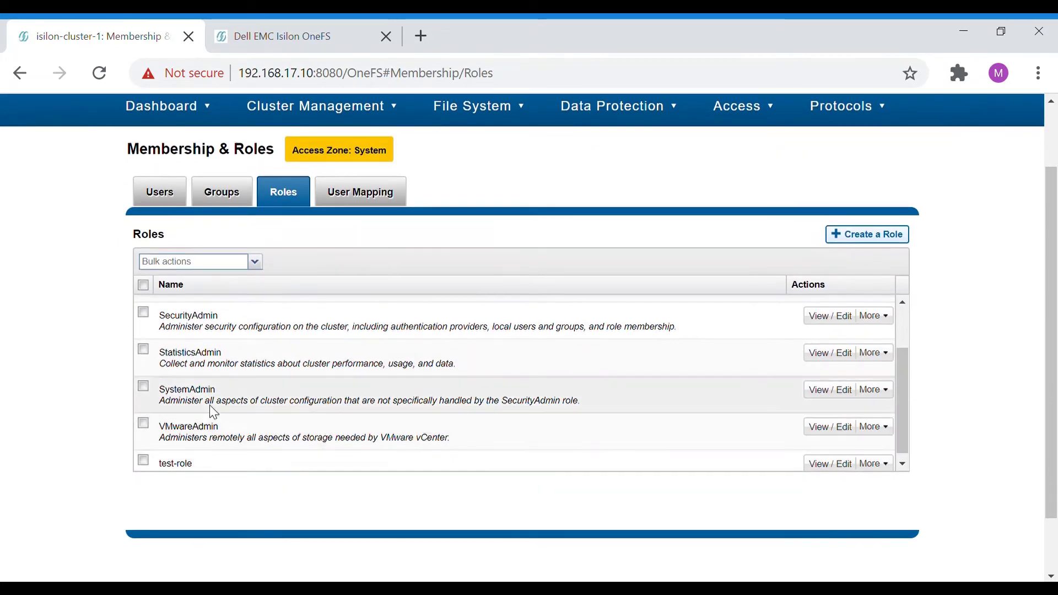
pyautogui.click(844, 464)
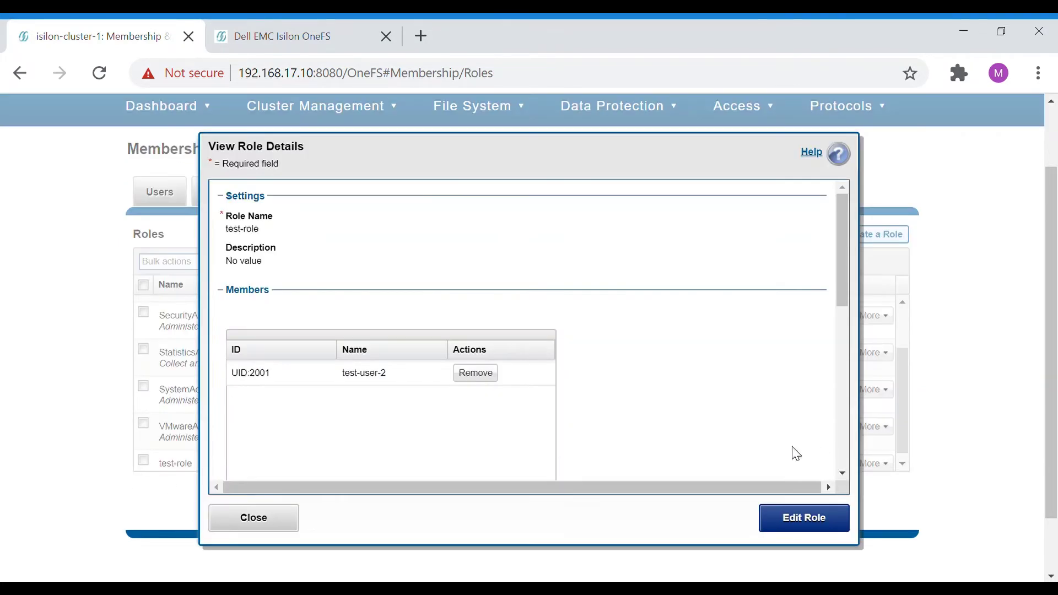
pyautogui.click(806, 518)
pyautogui.scroll(-2, 477, 407)
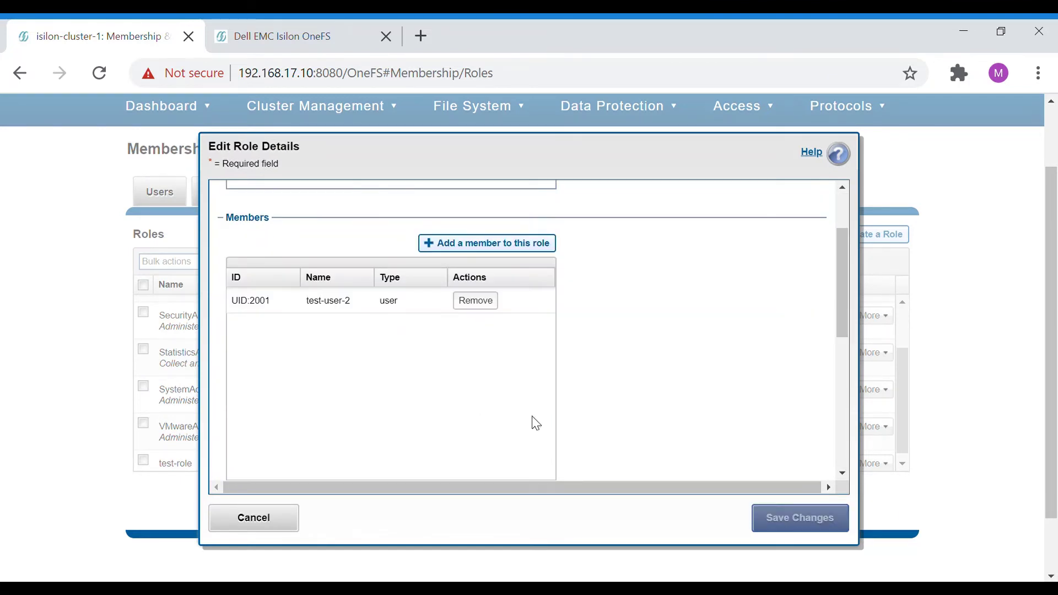
pyautogui.click(470, 300)
pyautogui.click(763, 521)
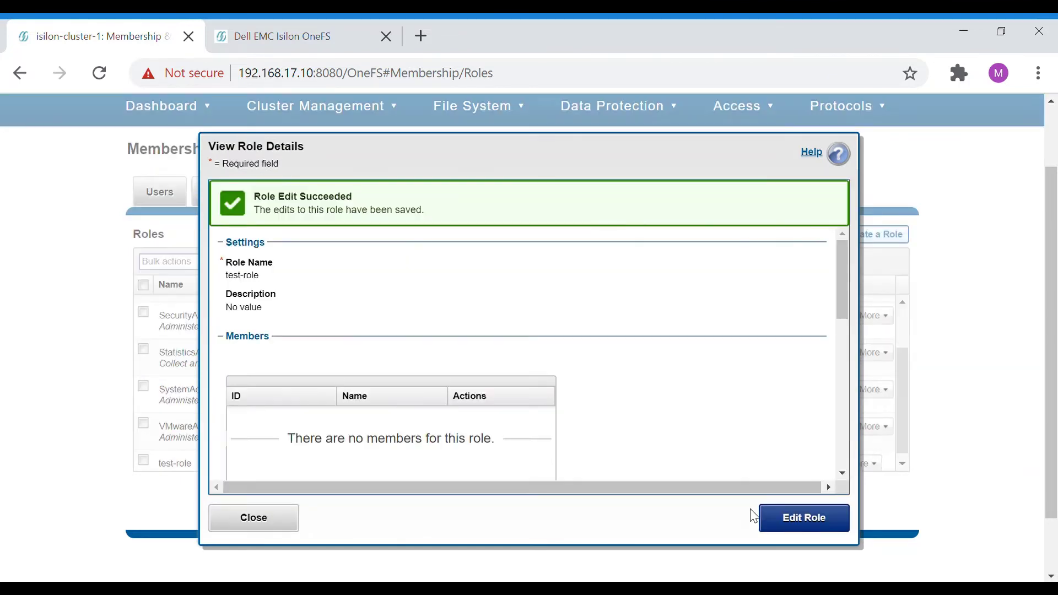
pyautogui.click(279, 519)
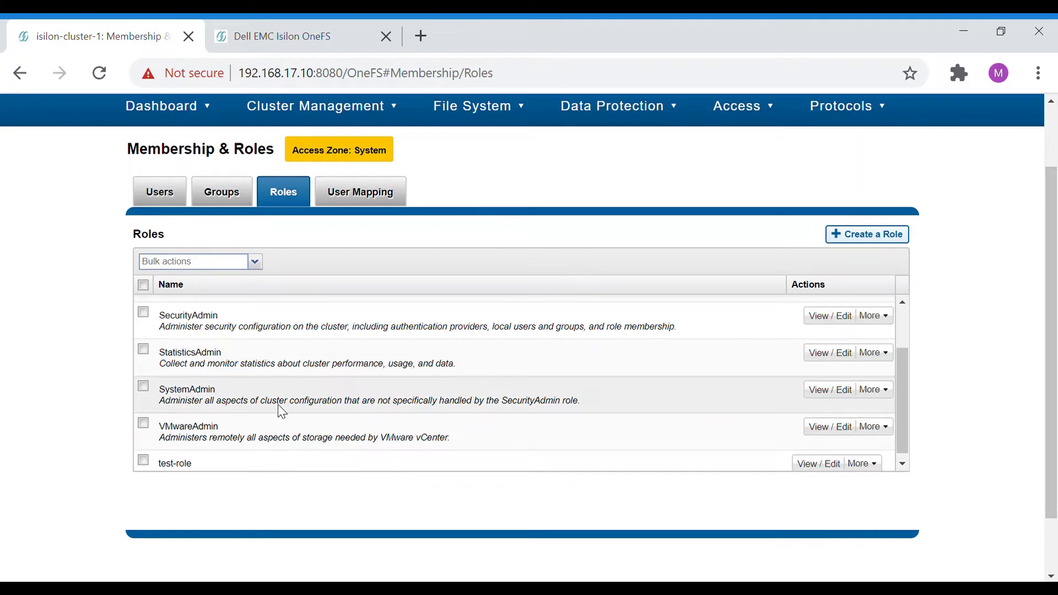
# Add test-user-2 from the LOCAL:System provider as a SystemAdmin member.
pyautogui.click(820, 398)
pyautogui.click(805, 528)
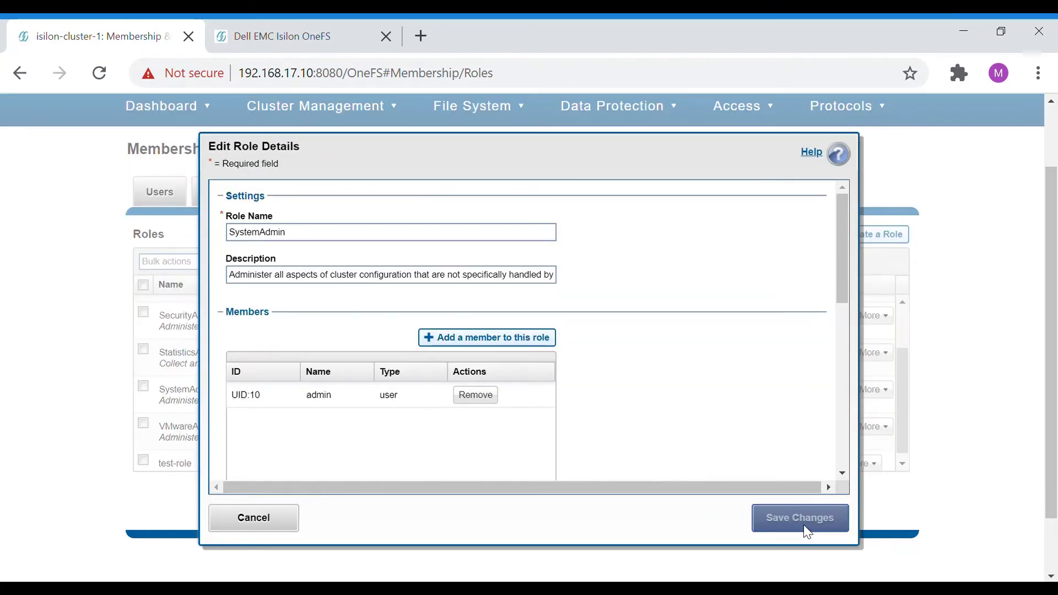
pyautogui.click(475, 339)
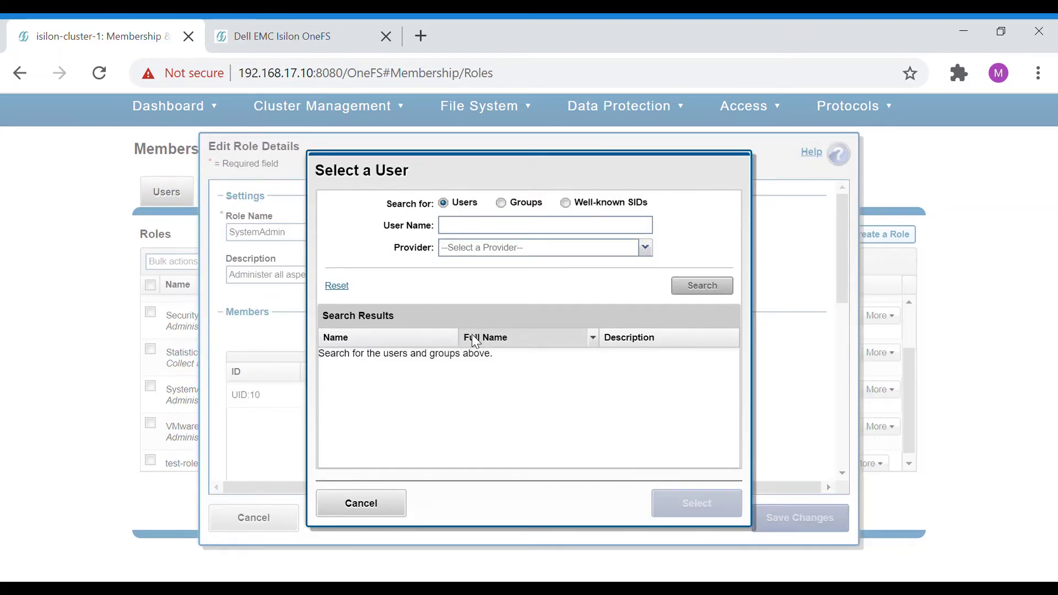
pyautogui.click(487, 248)
pyautogui.click(485, 263)
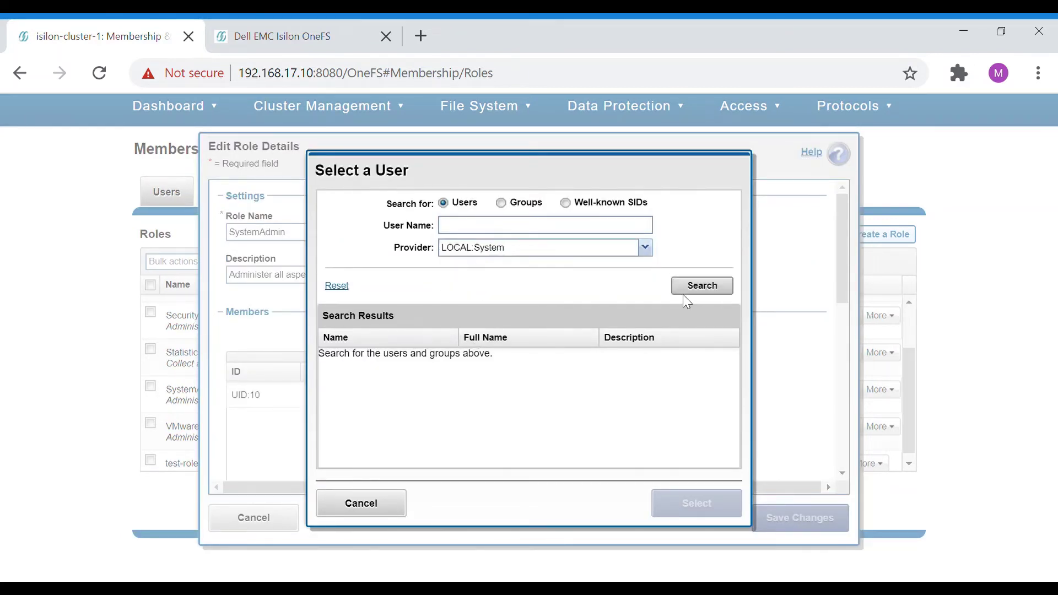
pyautogui.click(683, 292)
pyautogui.click(443, 416)
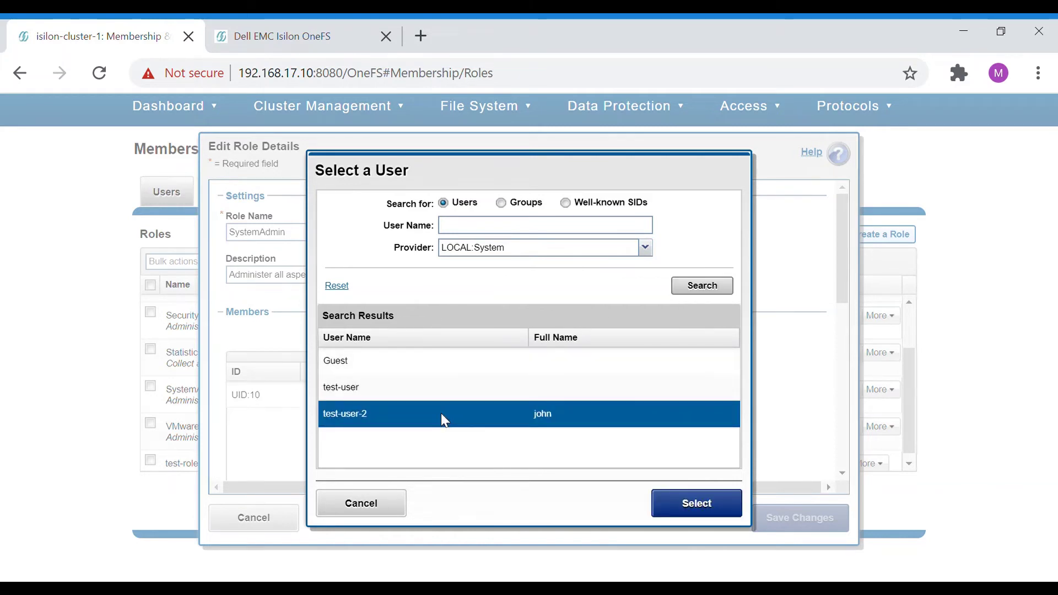
pyautogui.click(702, 511)
# Save the SystemAdmin role with test-user-2 alongside admin and return to the Roles list.
pyautogui.scroll(-3, 626, 358)
pyautogui.scroll(-5, 628, 349)
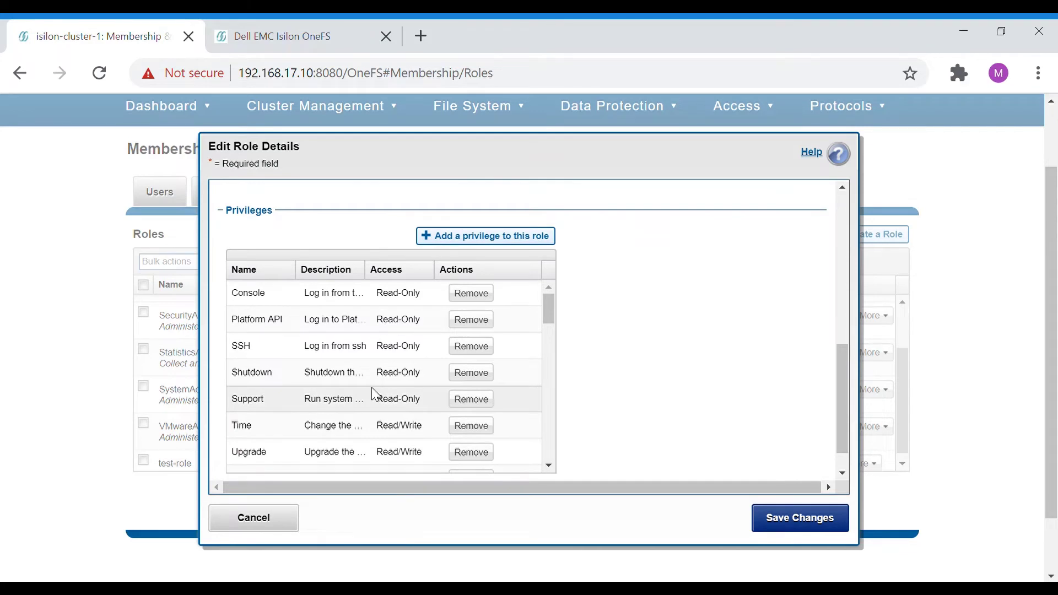
pyautogui.scroll(-3, 375, 394)
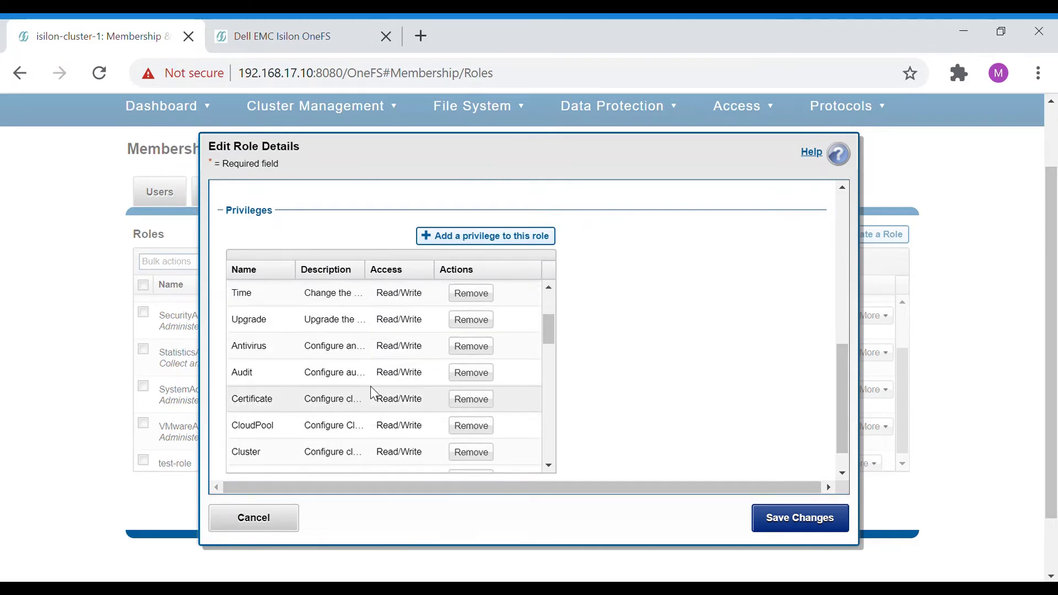
pyautogui.scroll(-2, 375, 393)
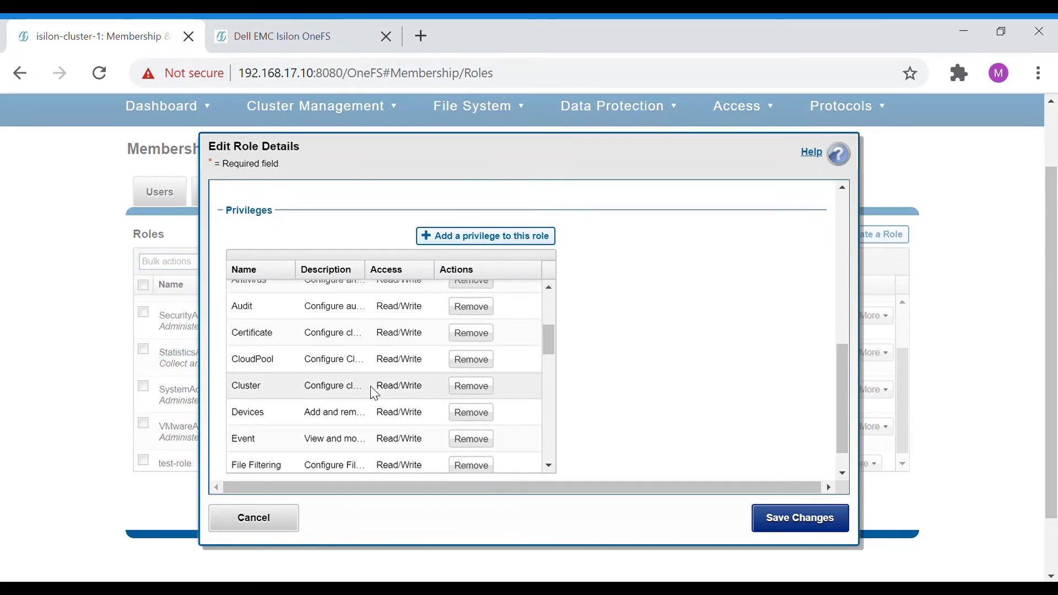
pyautogui.scroll(-7, 375, 394)
pyautogui.scroll(-5, 375, 394)
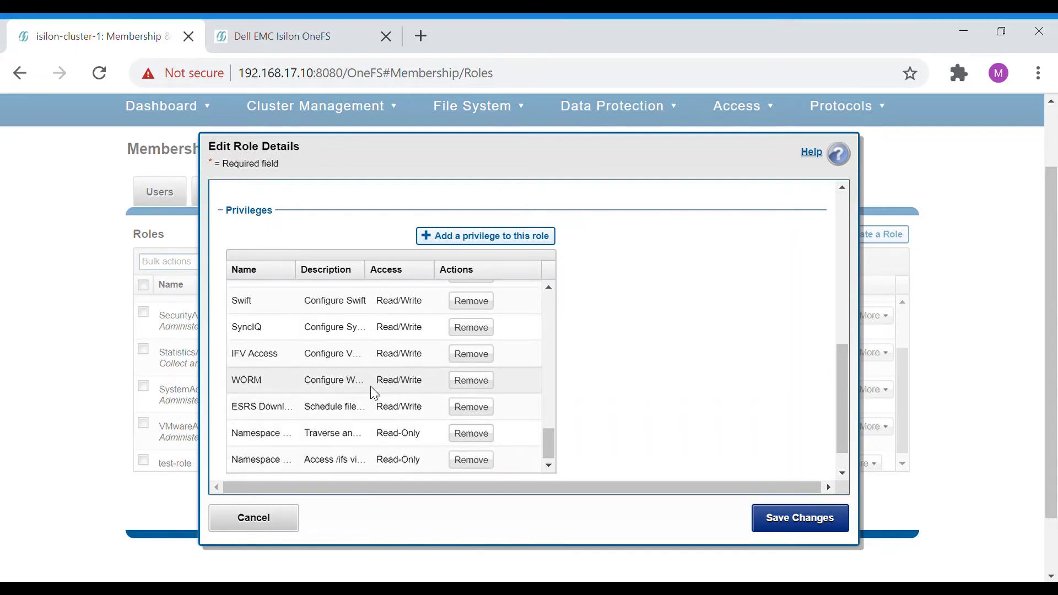
pyautogui.scroll(10, 375, 394)
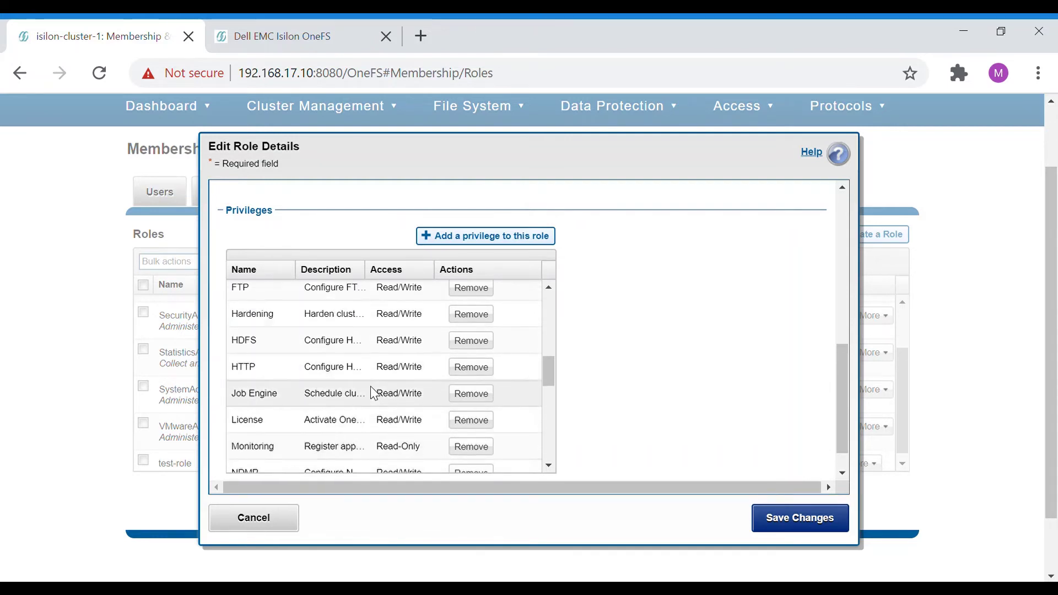
pyautogui.scroll(5, 375, 394)
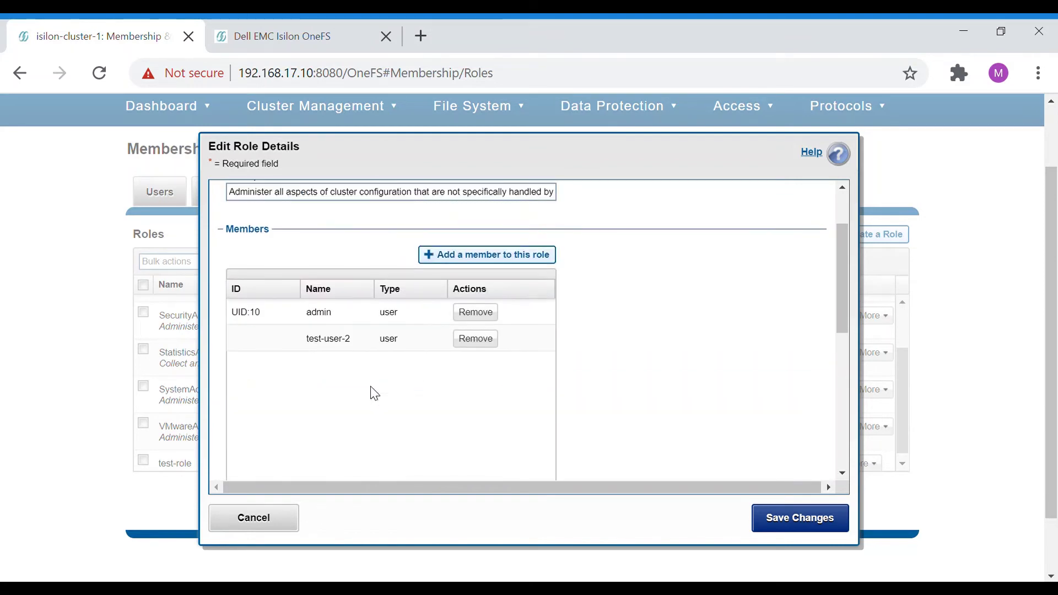
pyautogui.click(803, 530)
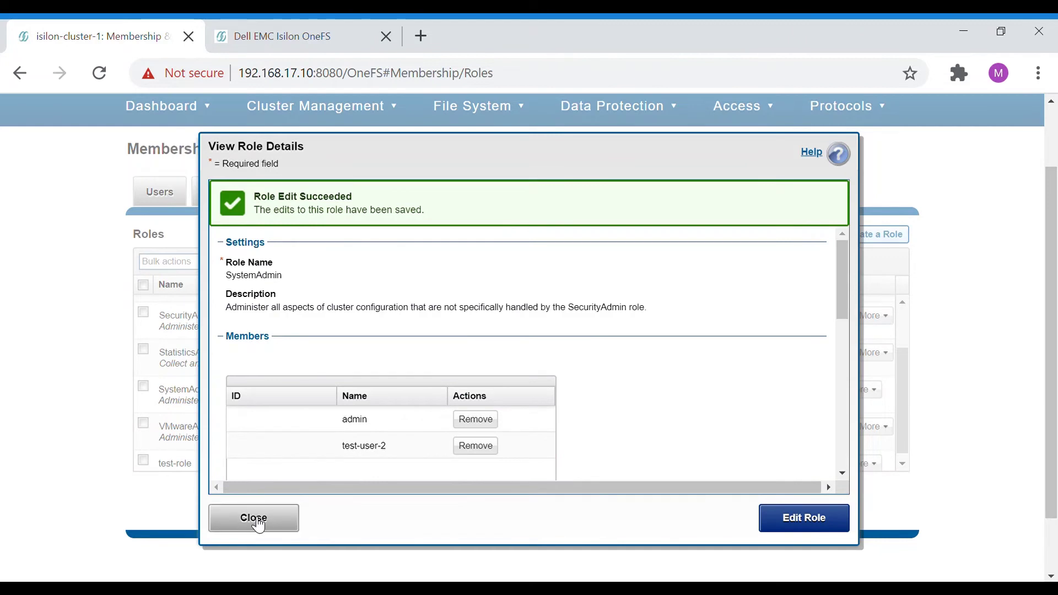
pyautogui.click(255, 521)
pyautogui.scroll(3, 857, 335)
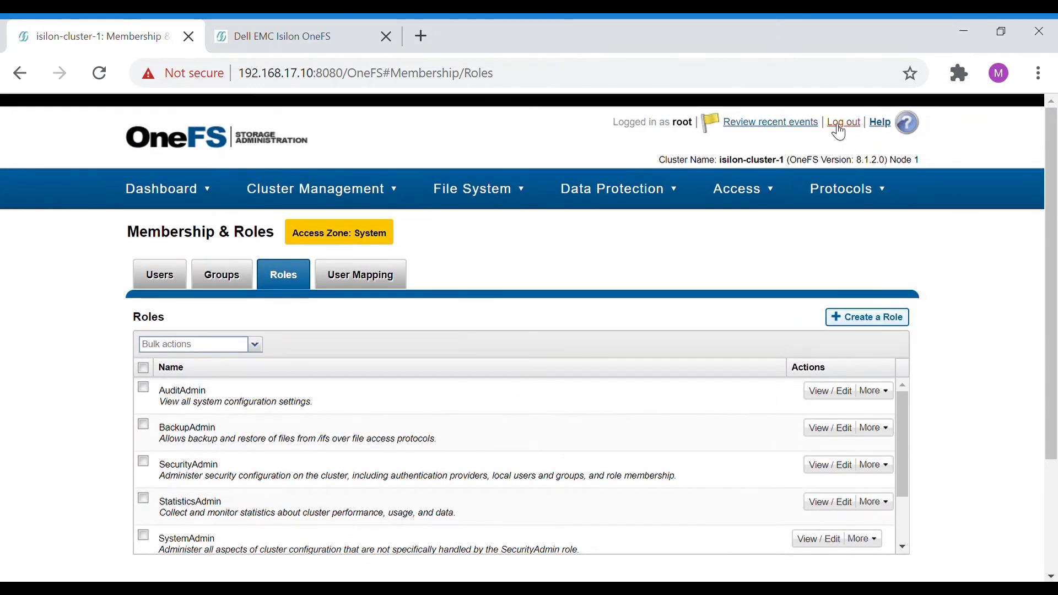
# Sign out of root and log back in as test-user-2.
pyautogui.click(839, 125)
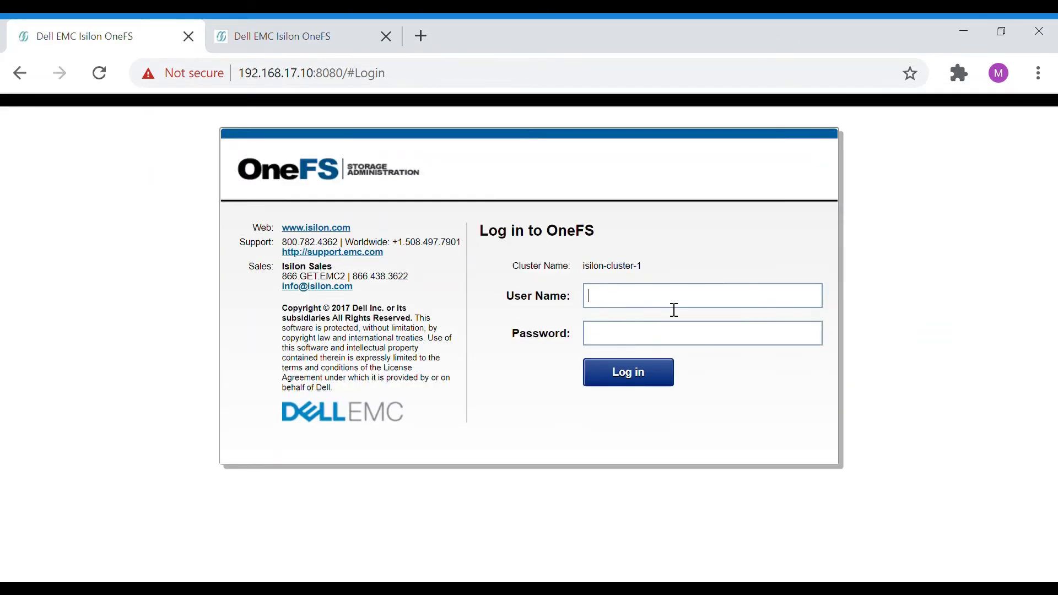
pyautogui.write('test-user-2')
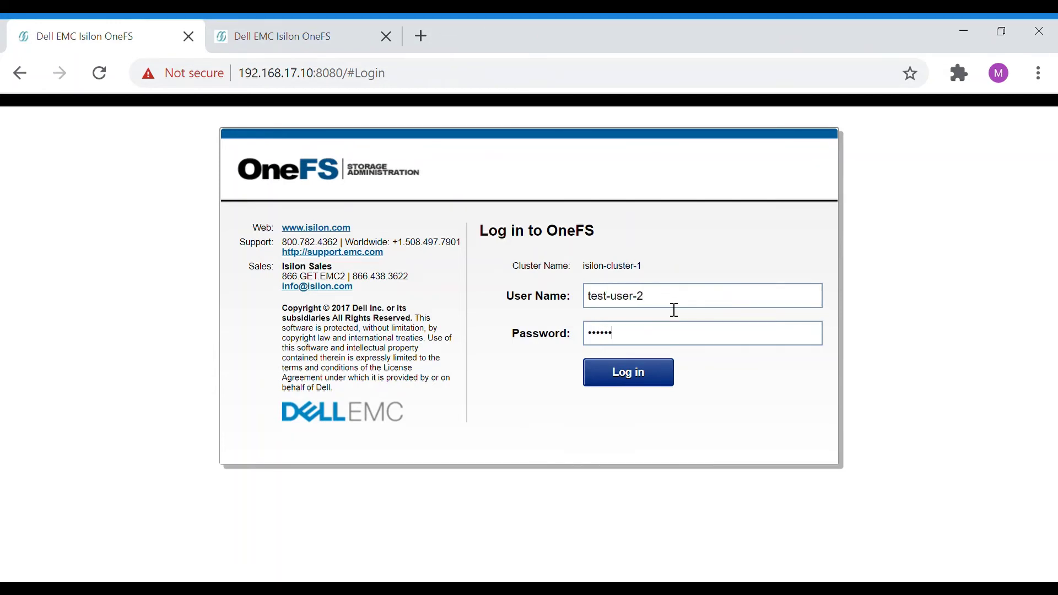
pyautogui.press('Return')
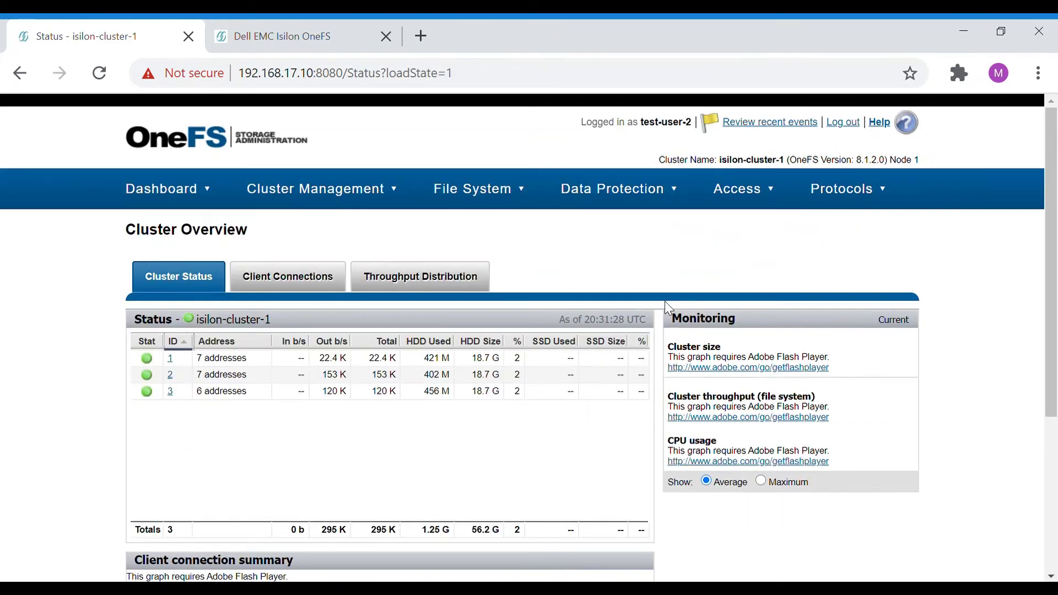
pyautogui.click(744, 189)
pyautogui.moveTo(581, 130); pyautogui.dragTo(701, 129)
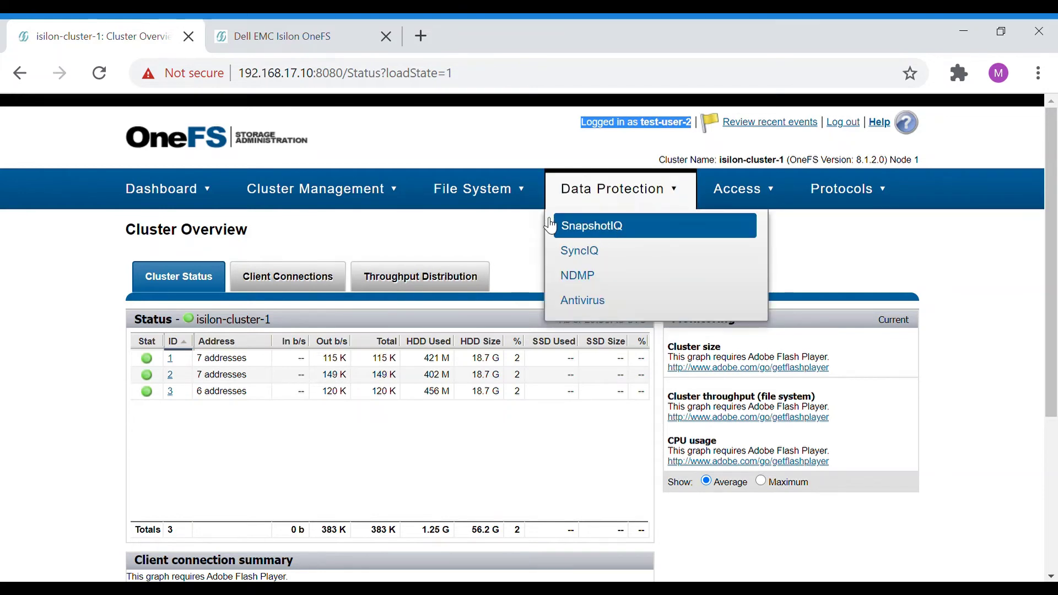
# Show the Protocols > Windows Sharing (SMB) shares list (ifs, ismail, smb-cli, test-share).
pyautogui.moveTo(360, 193)
pyautogui.moveTo(226, 204)
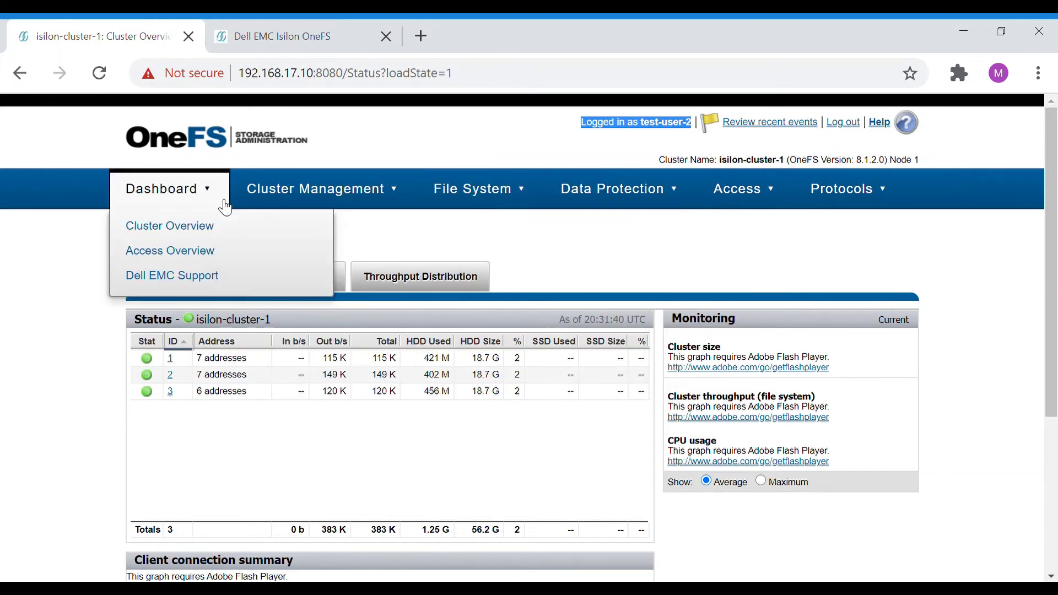
pyautogui.moveTo(489, 211)
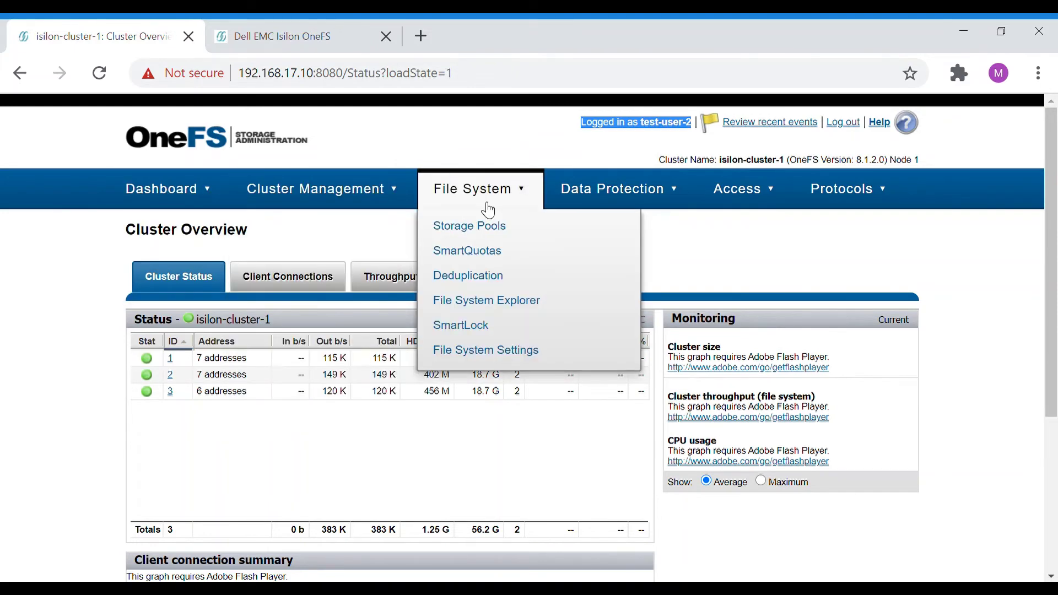
pyautogui.moveTo(844, 211)
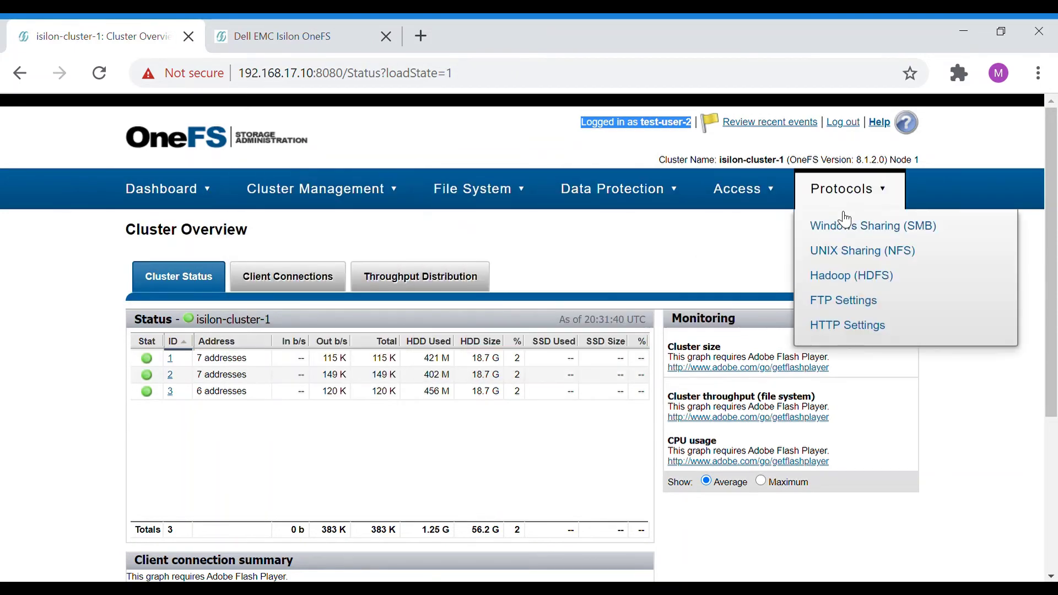
pyautogui.click(847, 238)
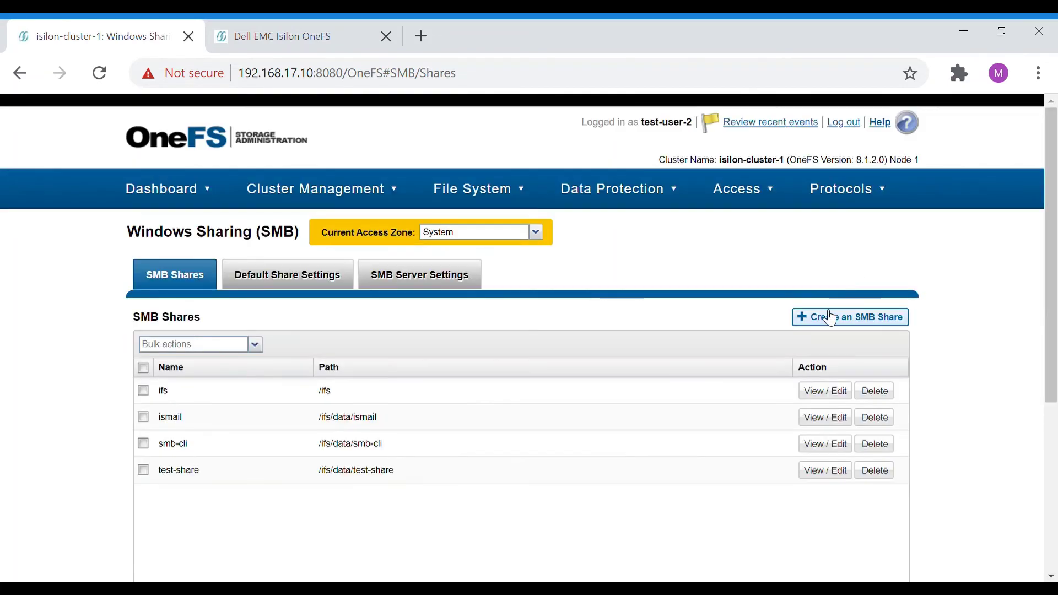
# Start a new SMB share and a new antivirus policy, cancelling both.
pyautogui.click(843, 322)
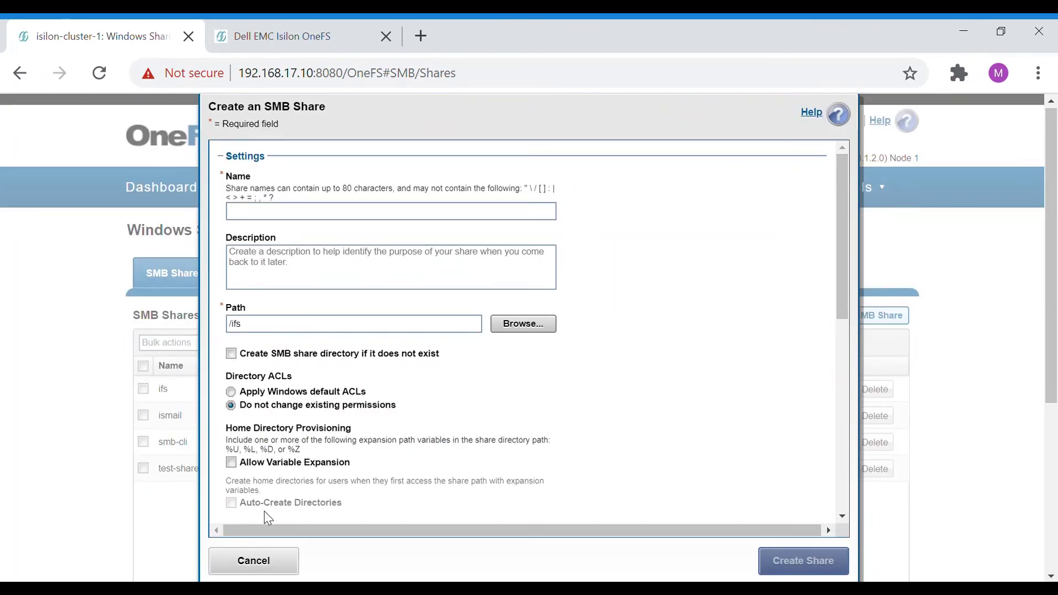
pyautogui.click(271, 562)
pyautogui.moveTo(462, 204)
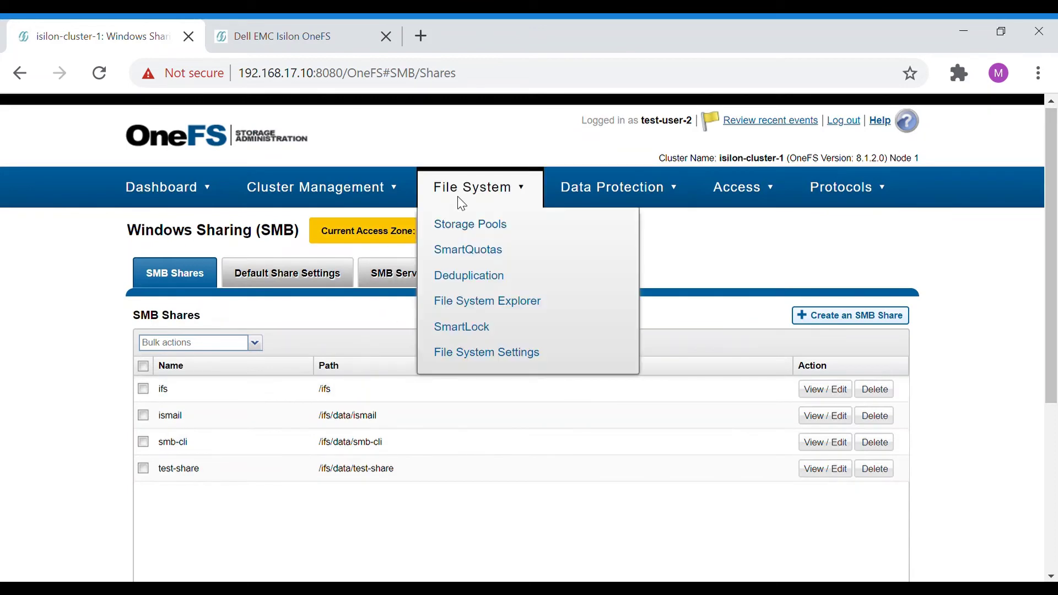
pyautogui.moveTo(612, 199)
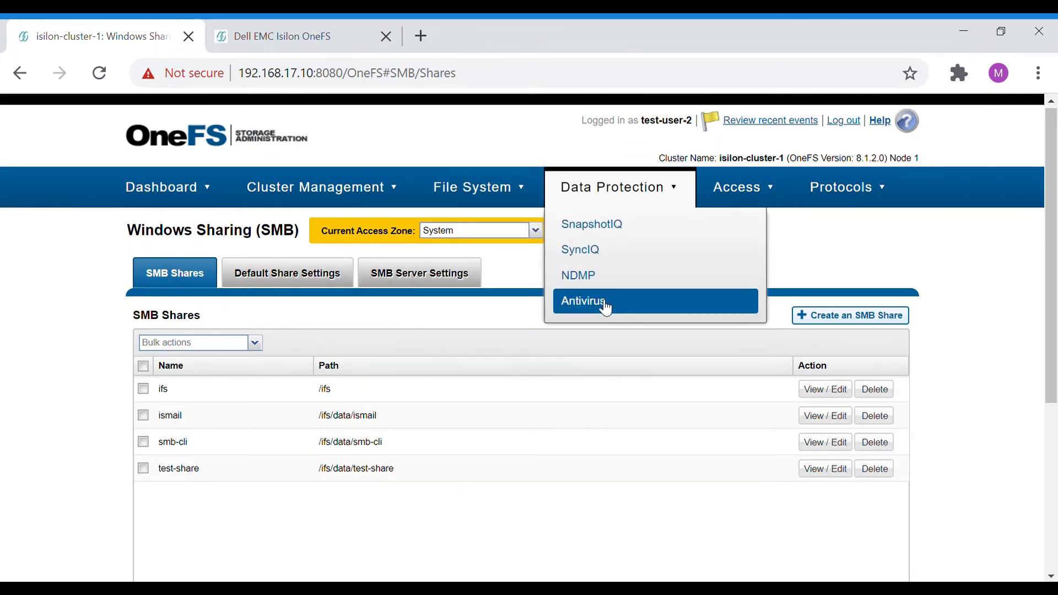
pyautogui.click(601, 302)
pyautogui.click(854, 319)
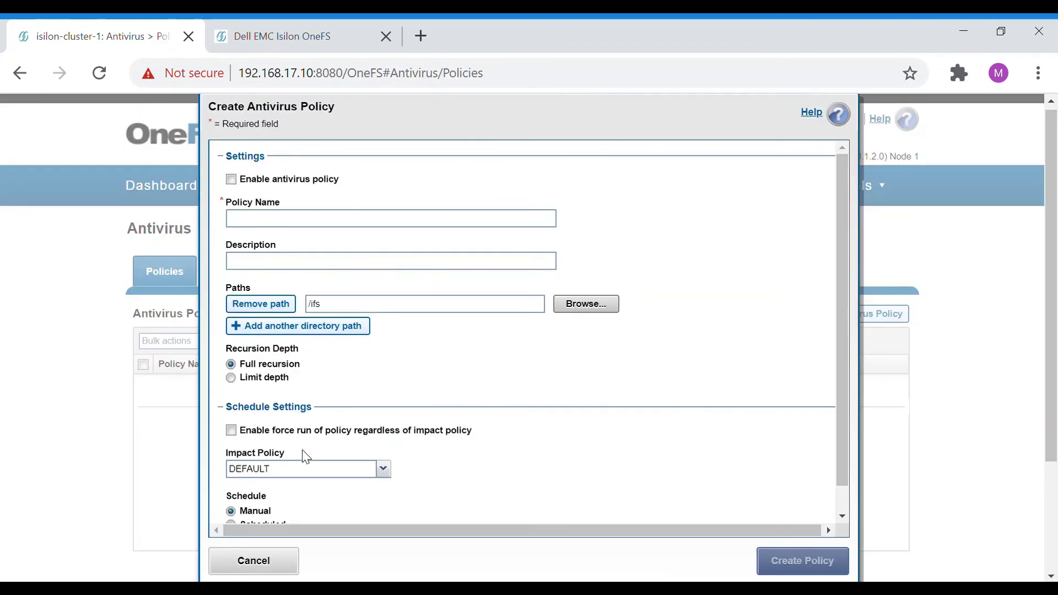
pyautogui.scroll(-1, 307, 451)
pyautogui.click(272, 565)
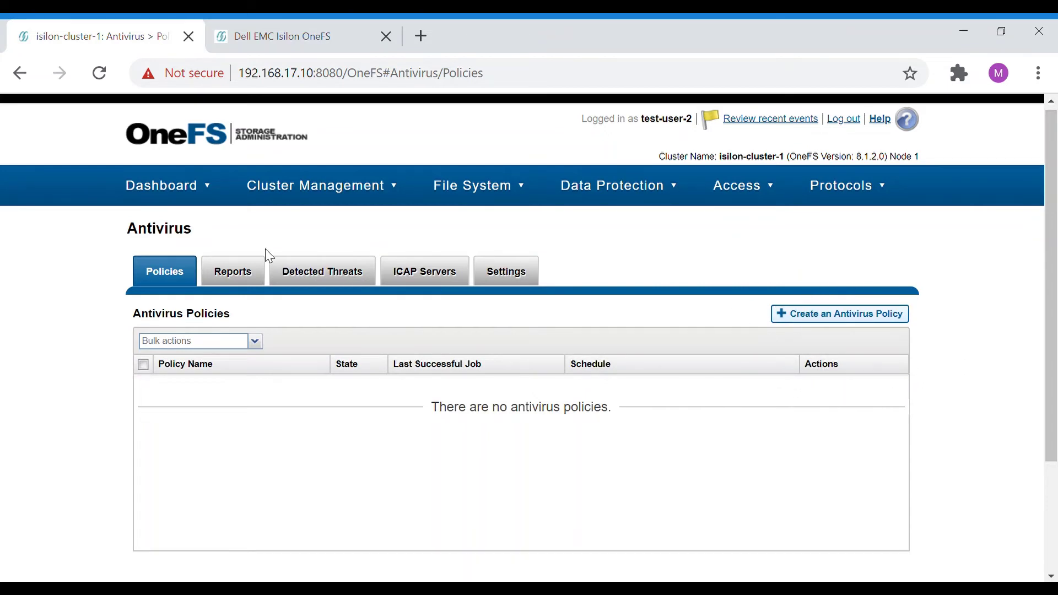
# View Dashboard > Cluster Overview with node status, totals and new event groups.
pyautogui.click(189, 199)
pyautogui.click(198, 229)
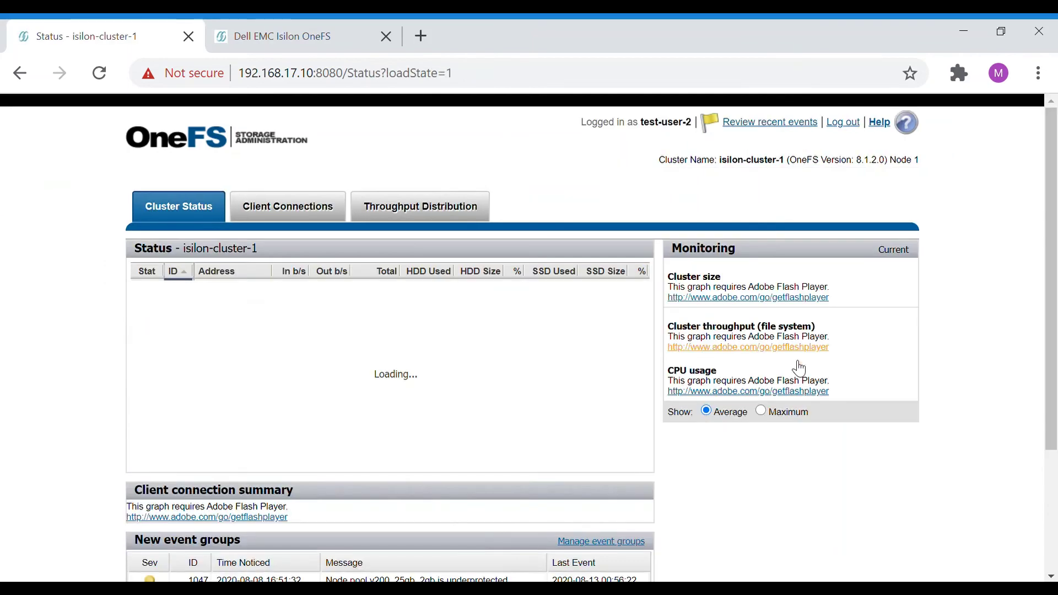
pyautogui.scroll(-4, 412, 314)
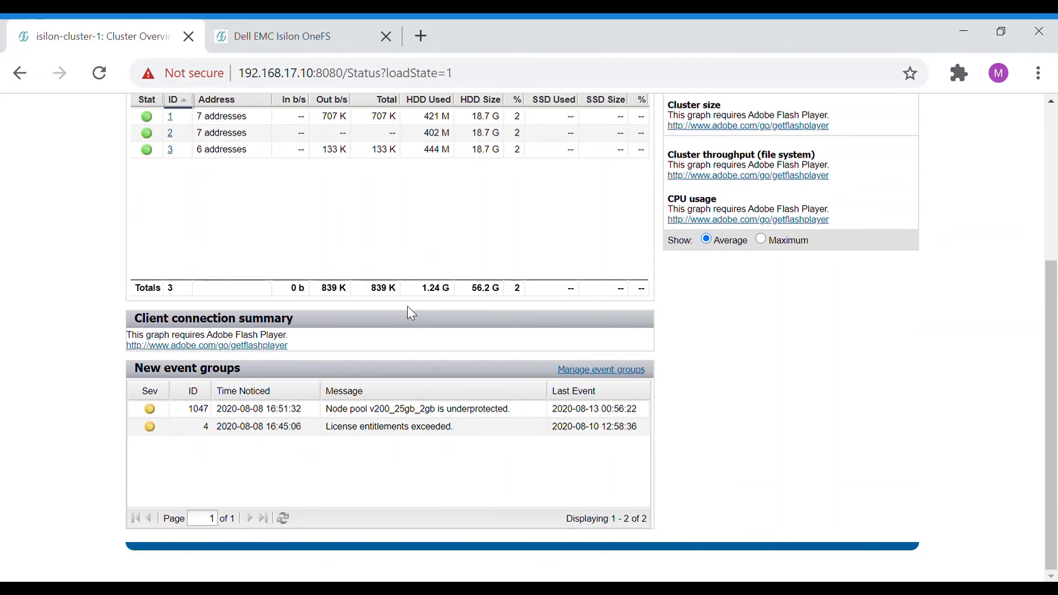
pyautogui.scroll(4, 412, 314)
# Review the Cluster Management > Upgrade OneFS options and cancel without upgrading.
pyautogui.click(298, 190)
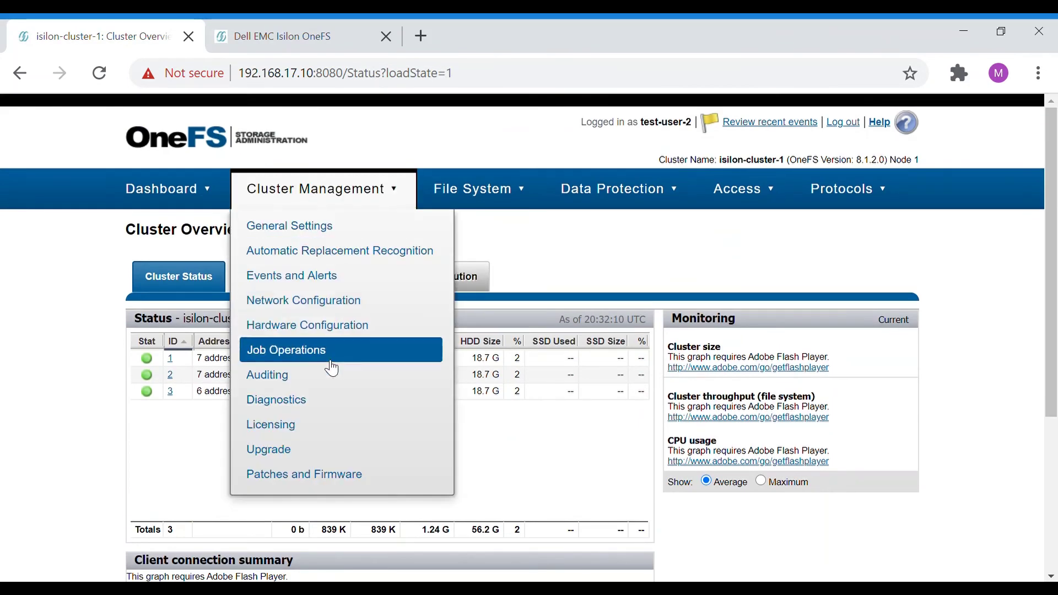
pyautogui.click(328, 456)
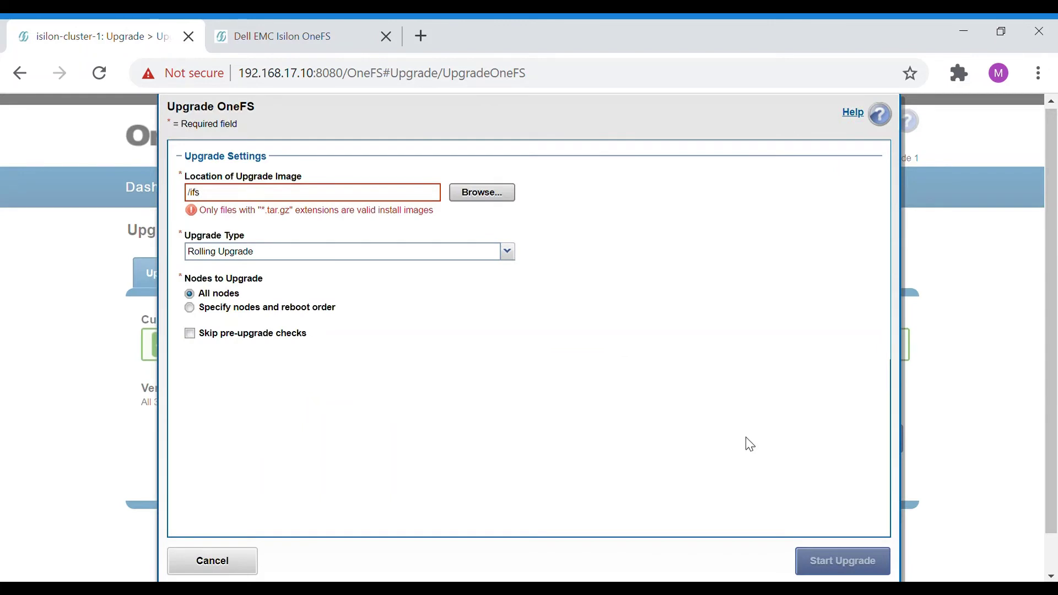
pyautogui.click(246, 561)
# Show the Cluster Identity tab of Cluster Management > General Settings.
pyautogui.moveTo(346, 198)
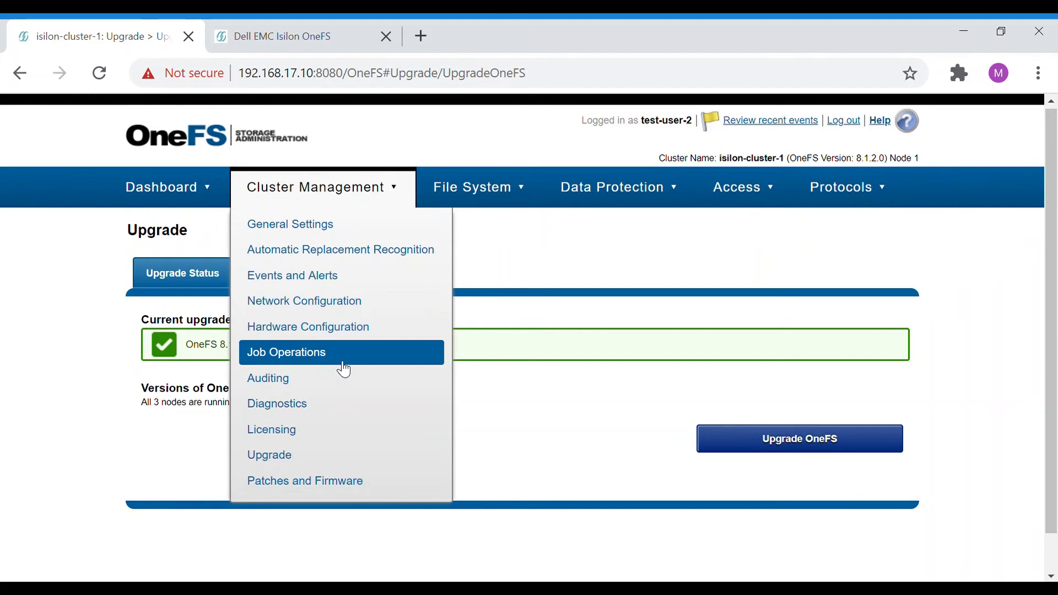
pyautogui.click(331, 235)
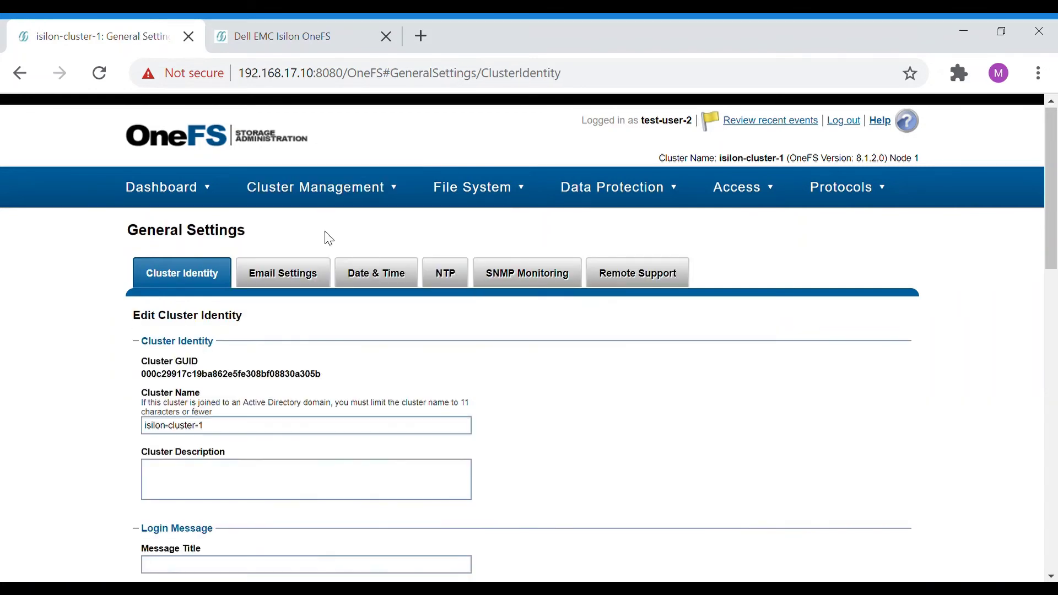
pyautogui.moveTo(344, 199)
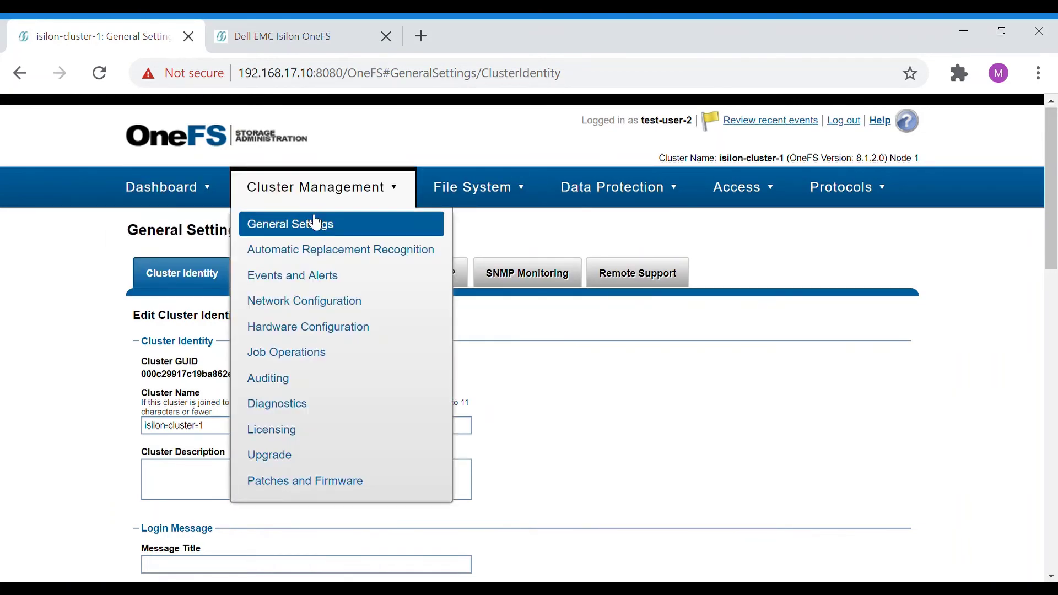
# Review the Hardware Configuration node list and the Drives tab's drive bays.
pyautogui.click(341, 327)
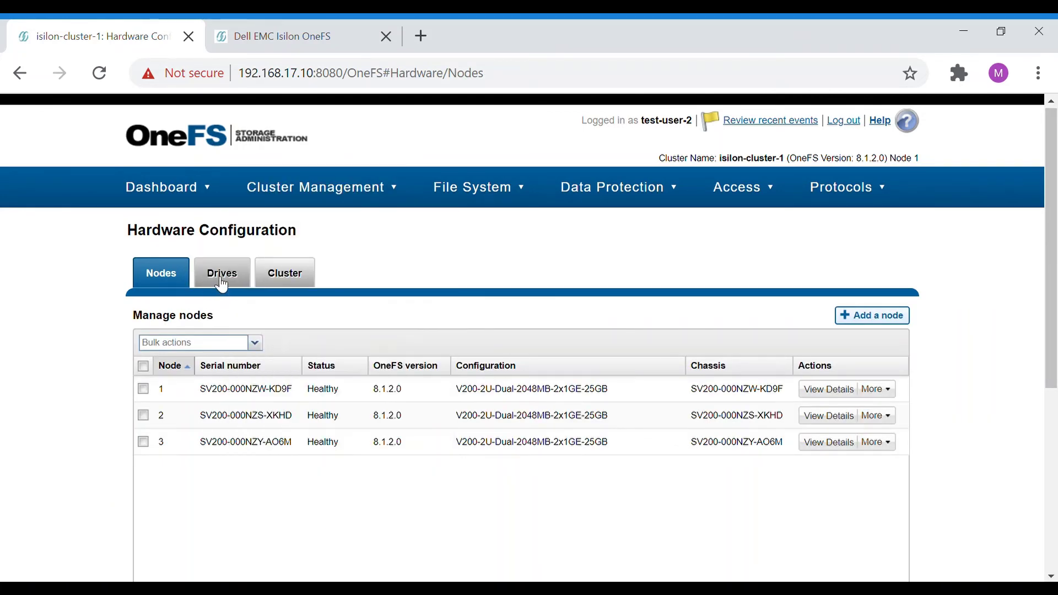
pyautogui.click(222, 282)
pyautogui.scroll(-5, 392, 457)
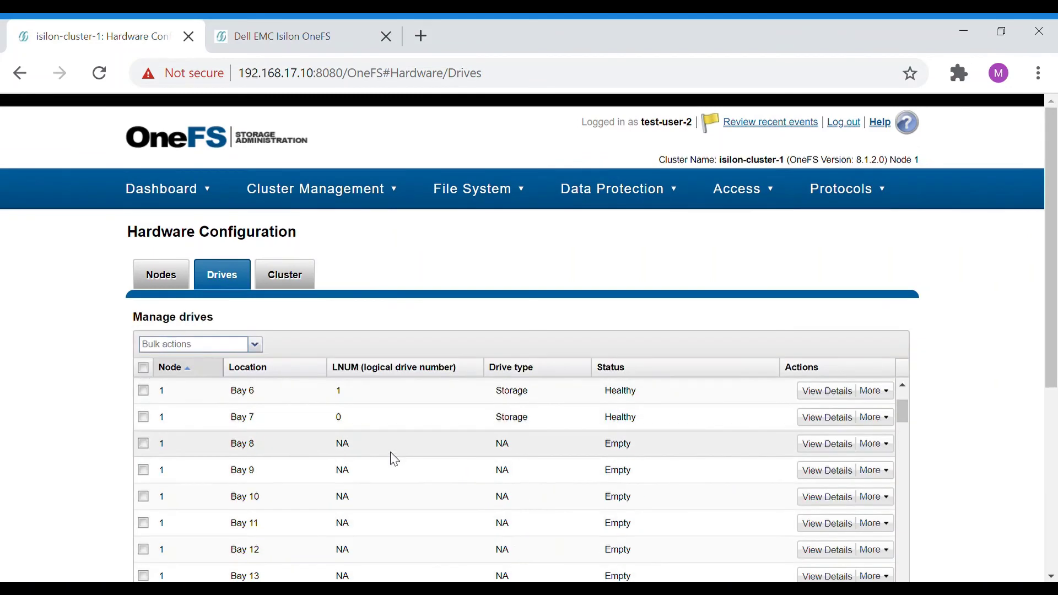
pyautogui.scroll(-5, 546, 427)
pyautogui.scroll(-3, 586, 239)
pyautogui.scroll(8, 579, 253)
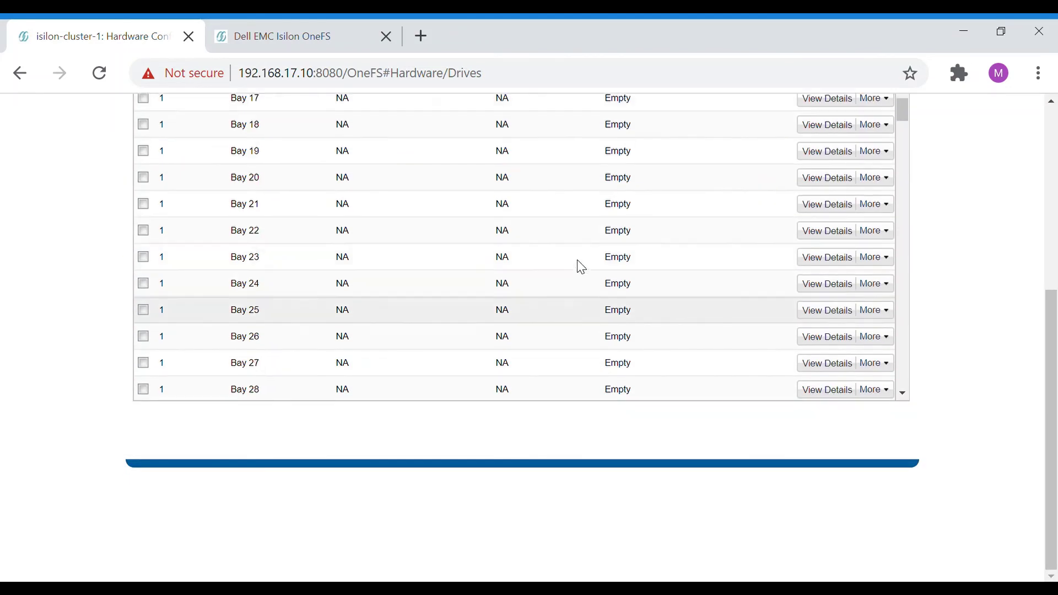
pyautogui.scroll(5, 533, 290)
pyautogui.scroll(-8, 532, 300)
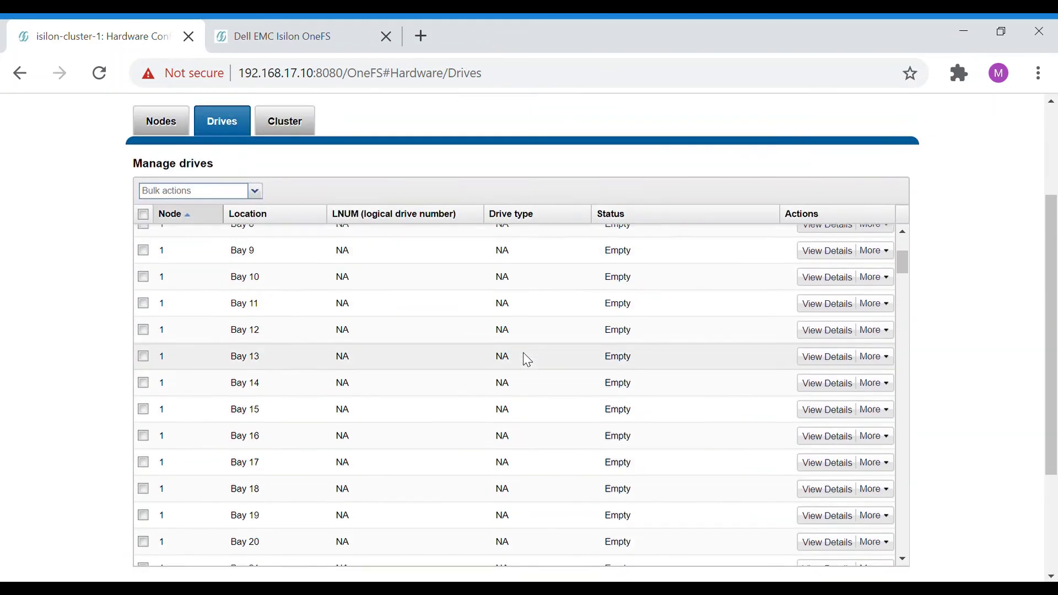
pyautogui.scroll(-3, 527, 360)
# Show the Cluster tab's reboot, shutdown and join-mode (Manual) options.
pyautogui.click(287, 122)
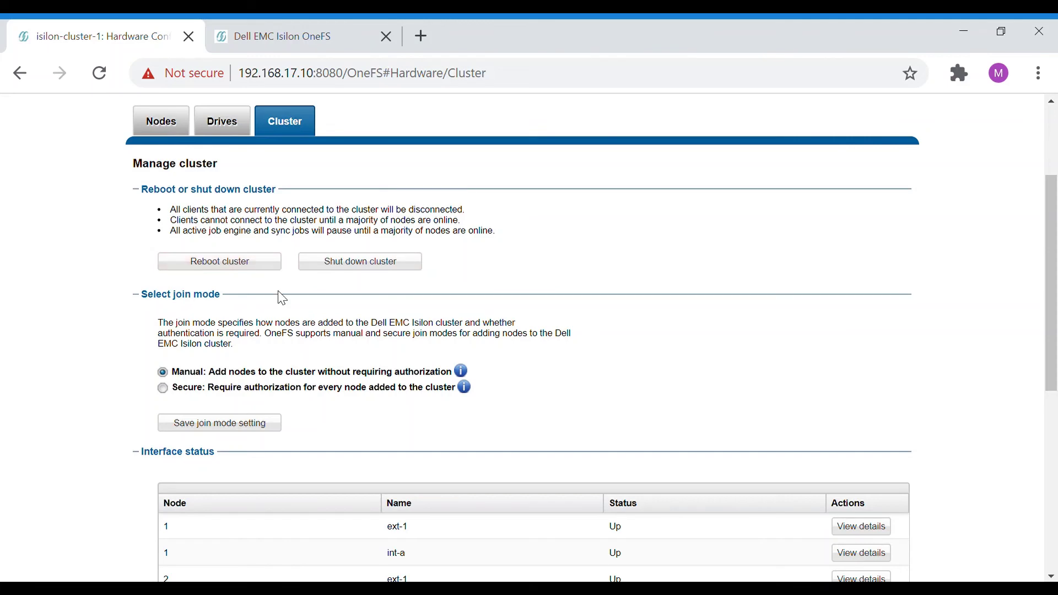
pyautogui.scroll(-3, 303, 420)
pyautogui.scroll(4, 302, 421)
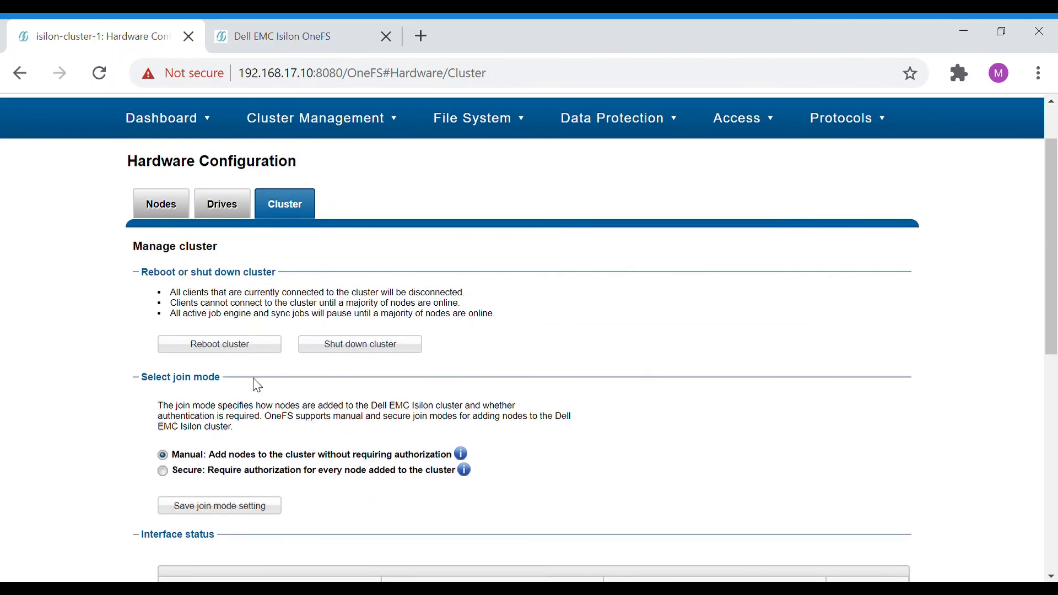
# Reboot isilon-cluster-1, confirming in the Confirm reboot cluster dialog.
pyautogui.click(253, 347)
pyautogui.scroll(-3, 358, 395)
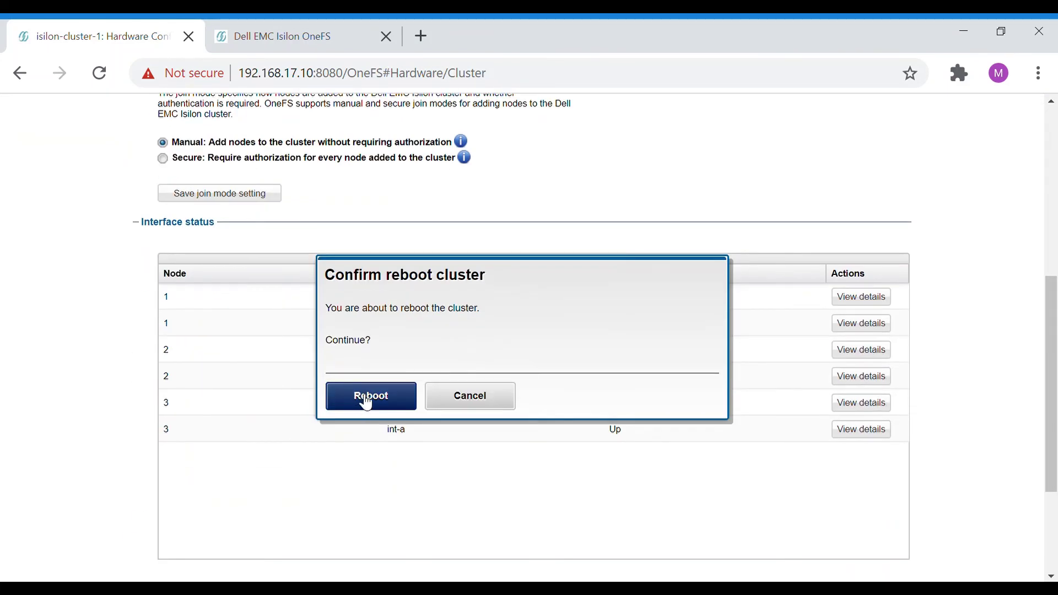
pyautogui.click(367, 403)
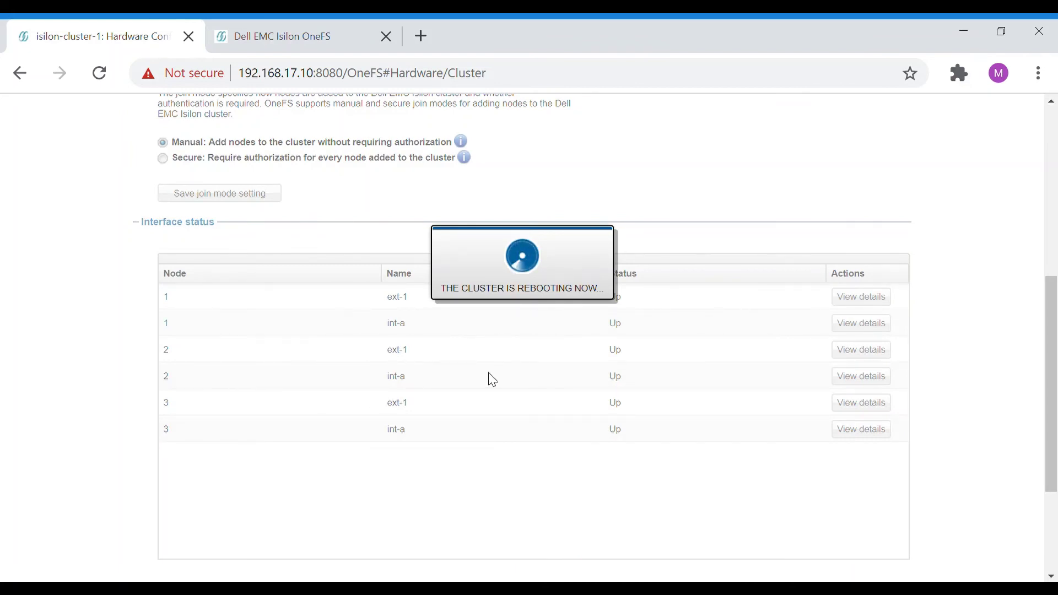
pyautogui.scroll(4, 493, 380)
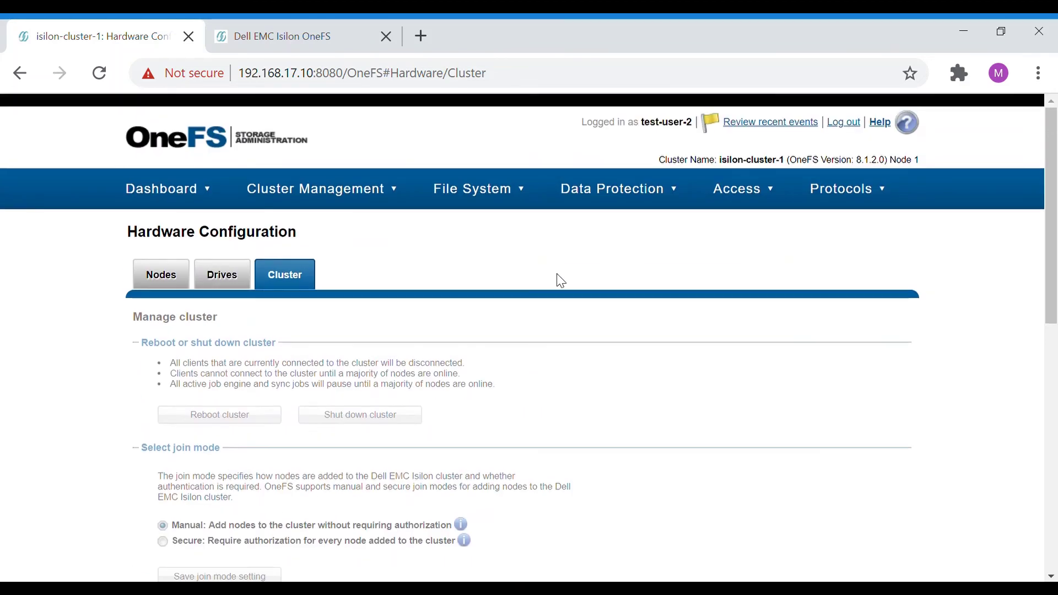
pyautogui.moveTo(666, 205)
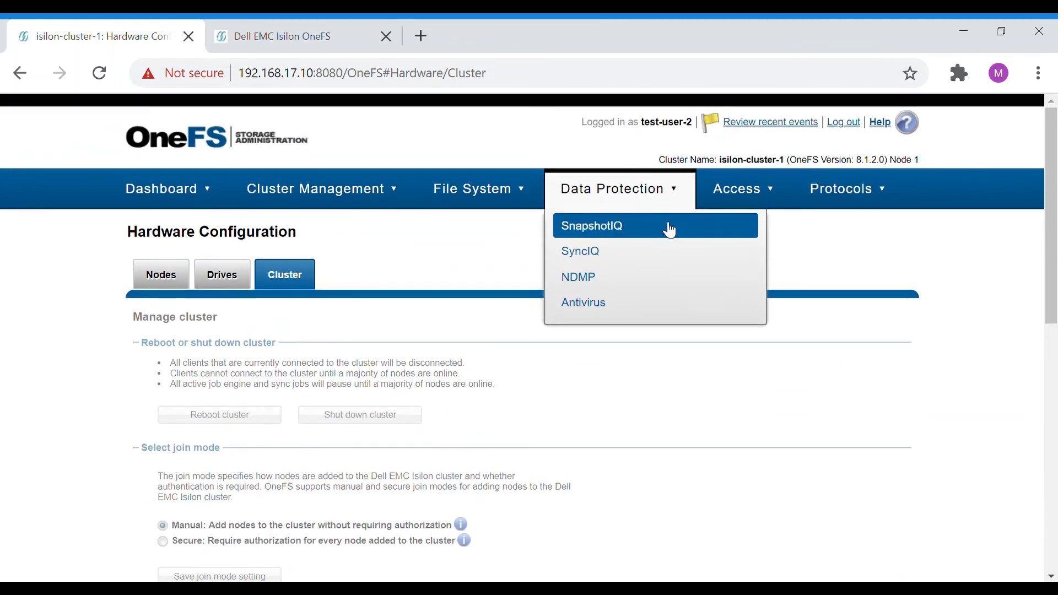
pyautogui.moveTo(703, 207)
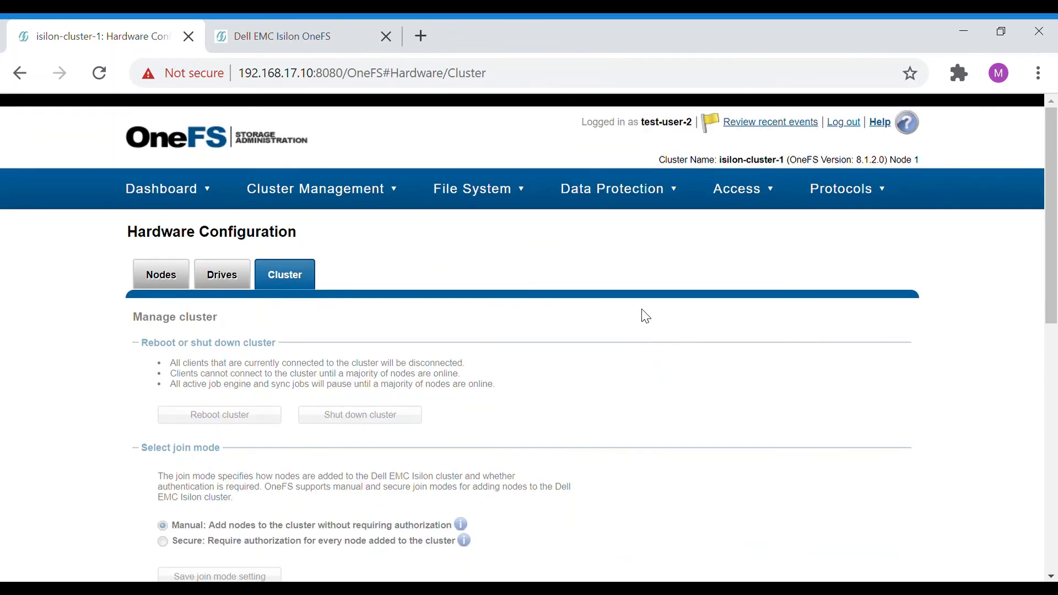
pyautogui.moveTo(667, 206)
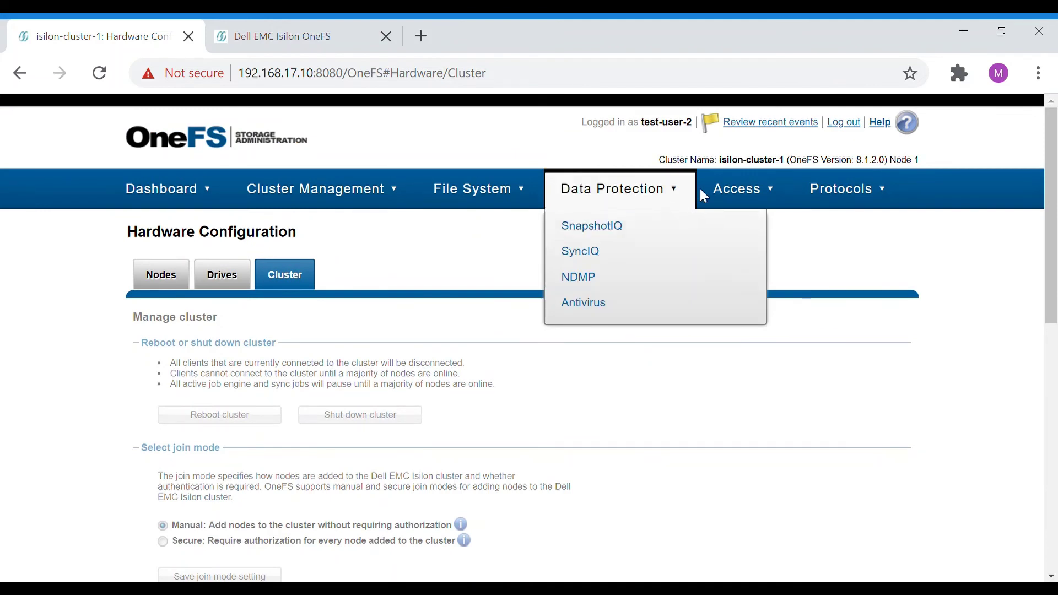
pyautogui.moveTo(728, 203)
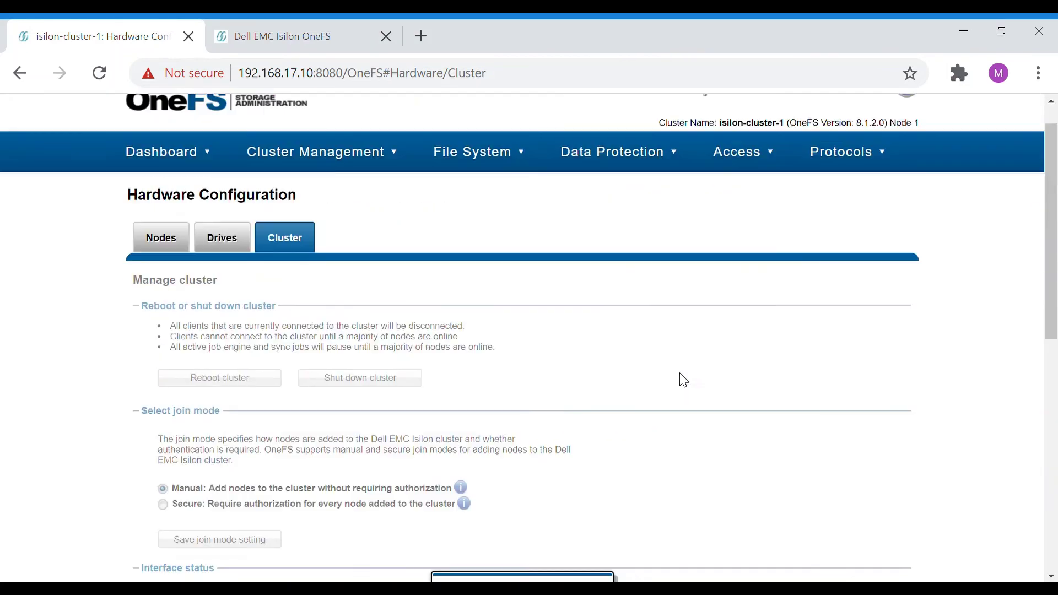
pyautogui.scroll(1, 681, 378)
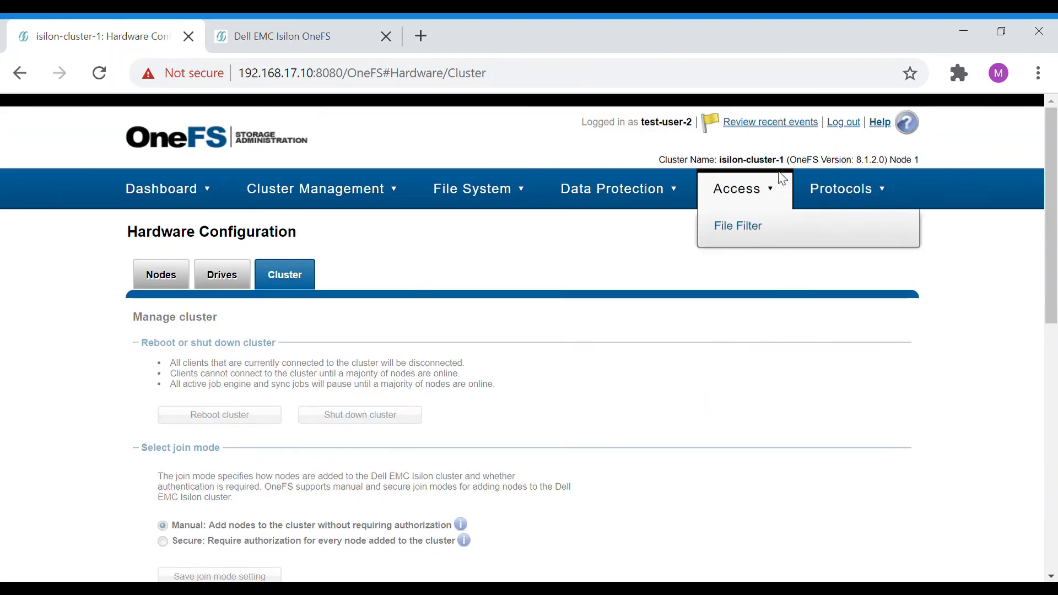
# Log out and reload until the empty isilon-cluster-1 login page appears.
pyautogui.click(836, 129)
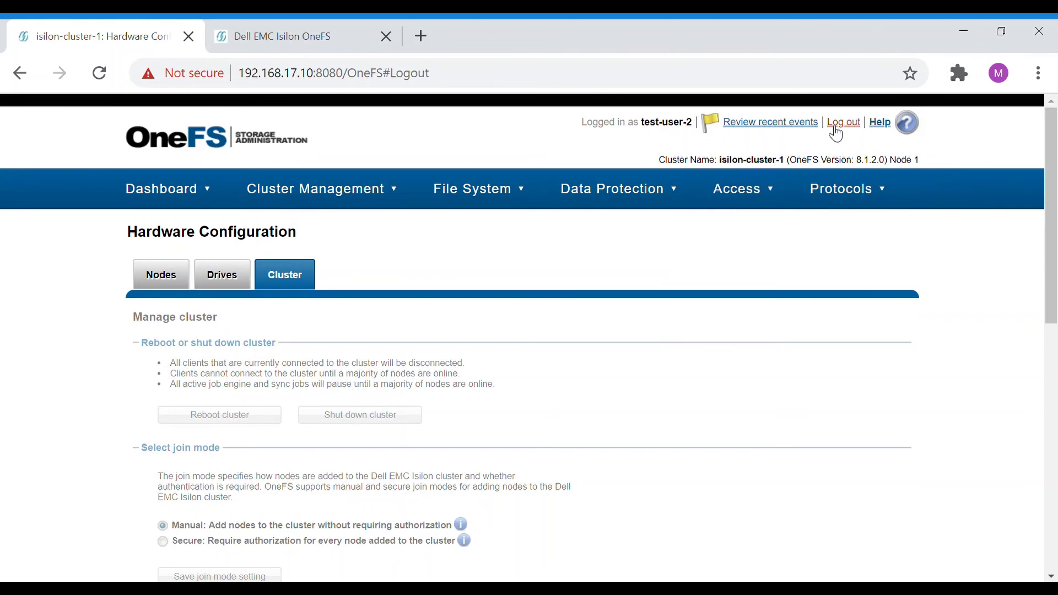
pyautogui.scroll(-7, 550, 478)
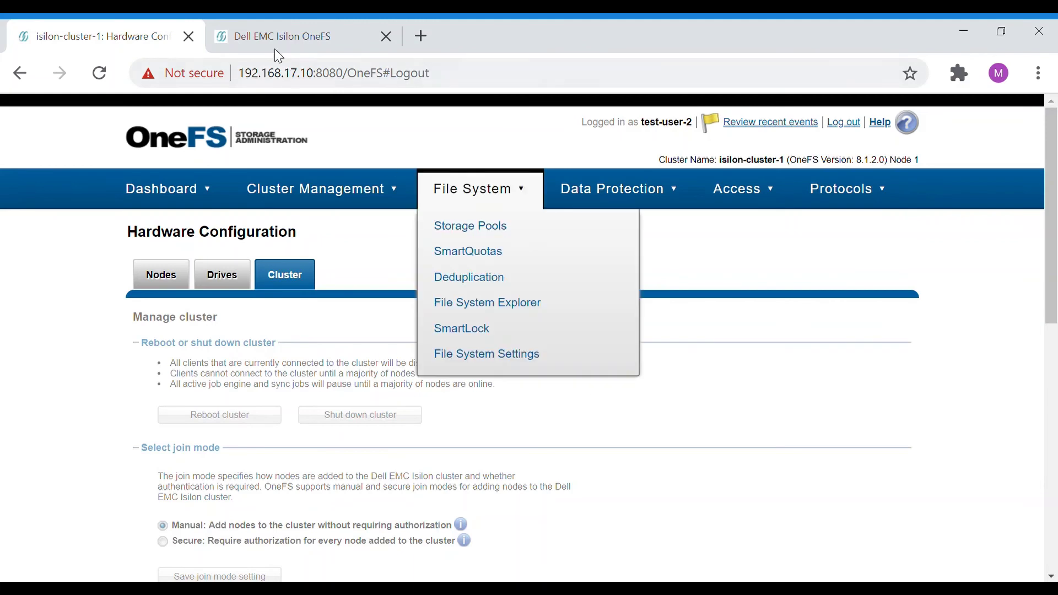
pyautogui.click(109, 81)
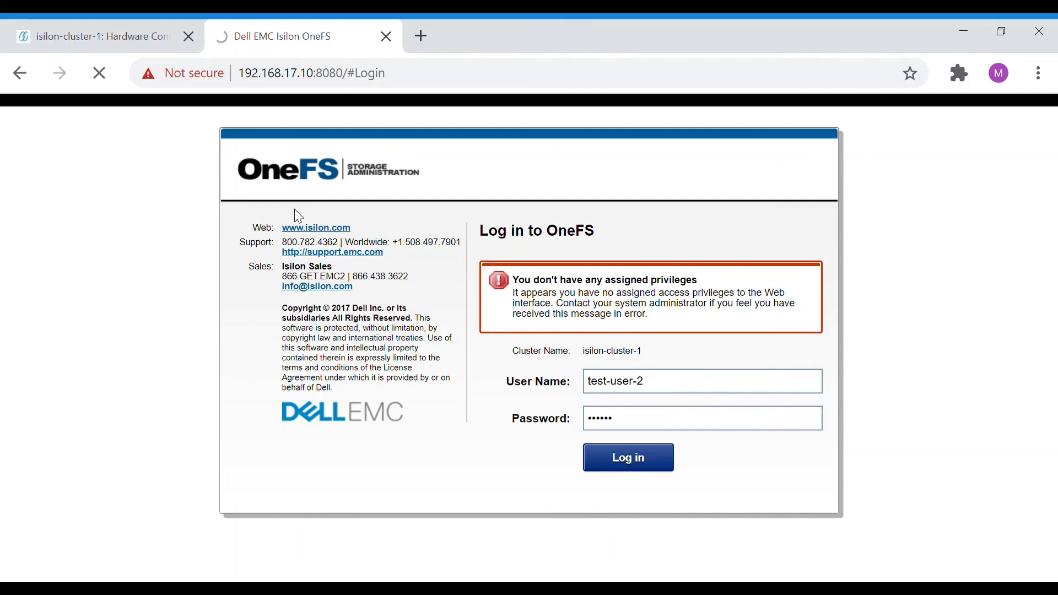
pyautogui.click(75, 39)
pyautogui.moveTo(323, 188)
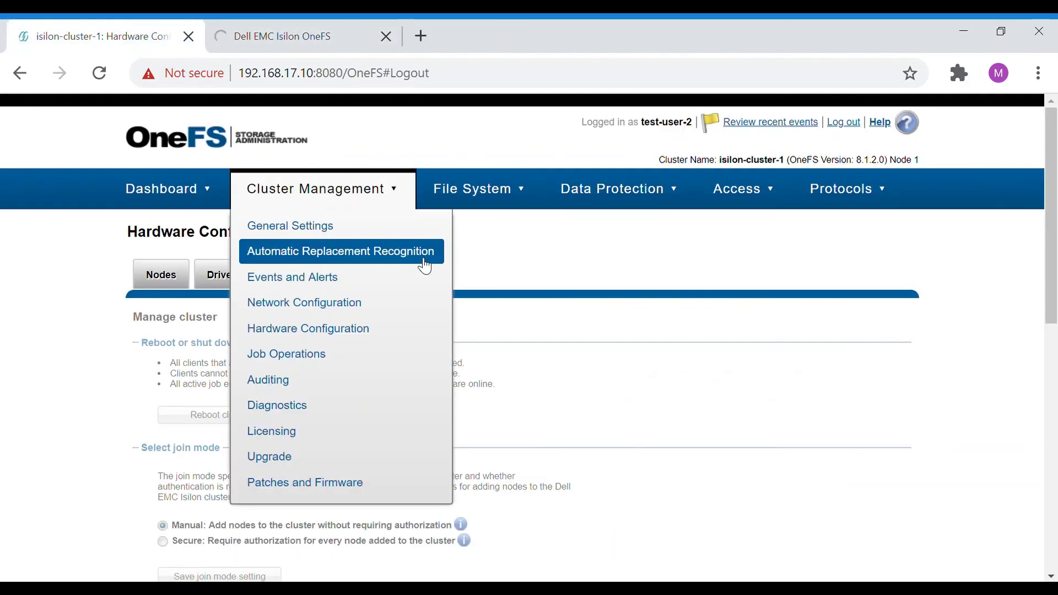
pyautogui.scroll(-6, 416, 254)
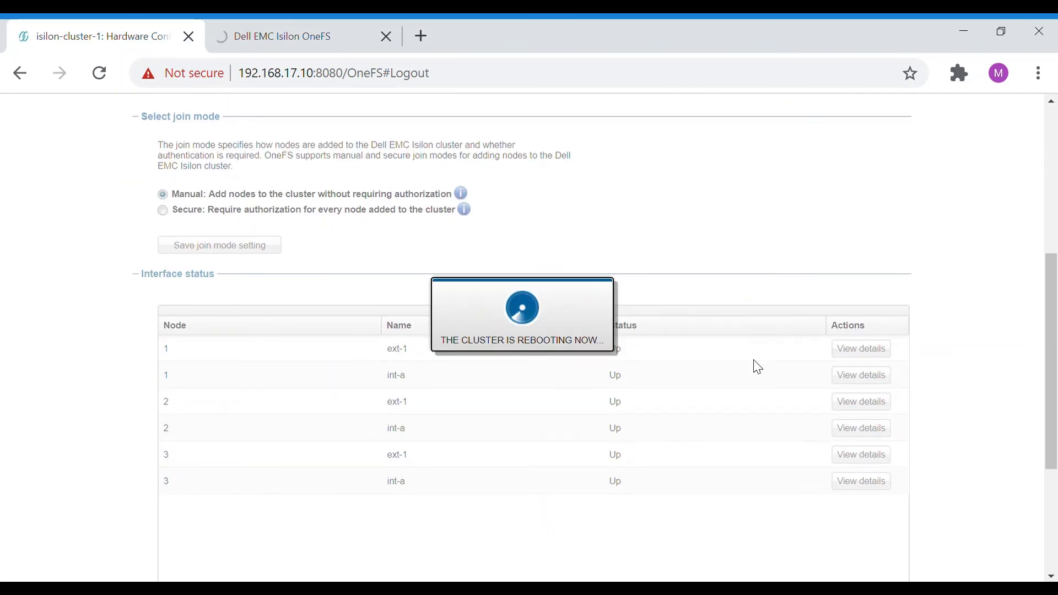
pyautogui.scroll(5, 759, 397)
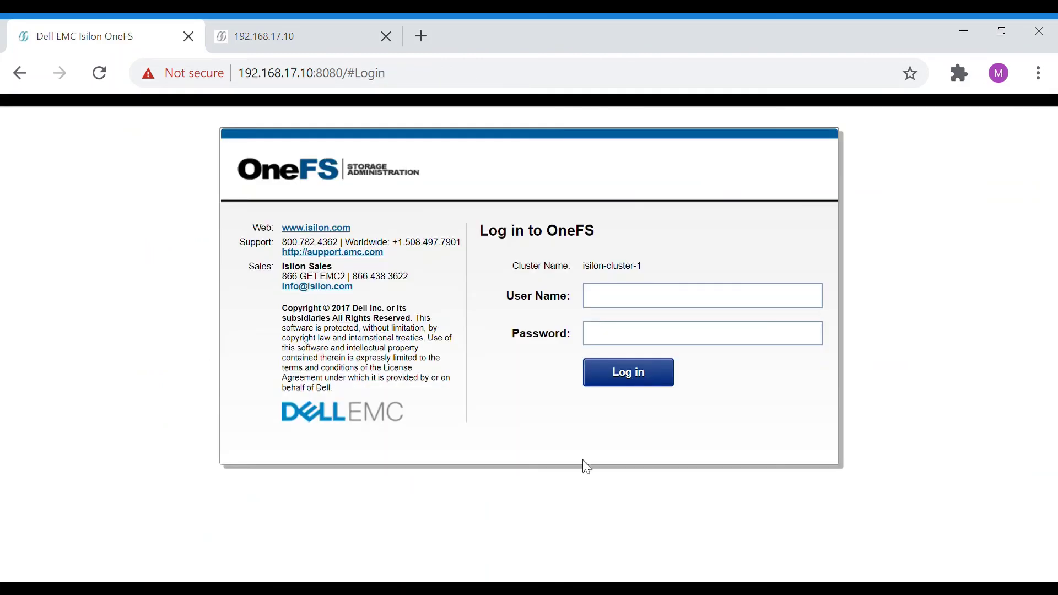
# Log in as root and go to Access > Membership & Roles.
pyautogui.click(648, 312)
pyautogui.write('root')
pyautogui.press('Return')
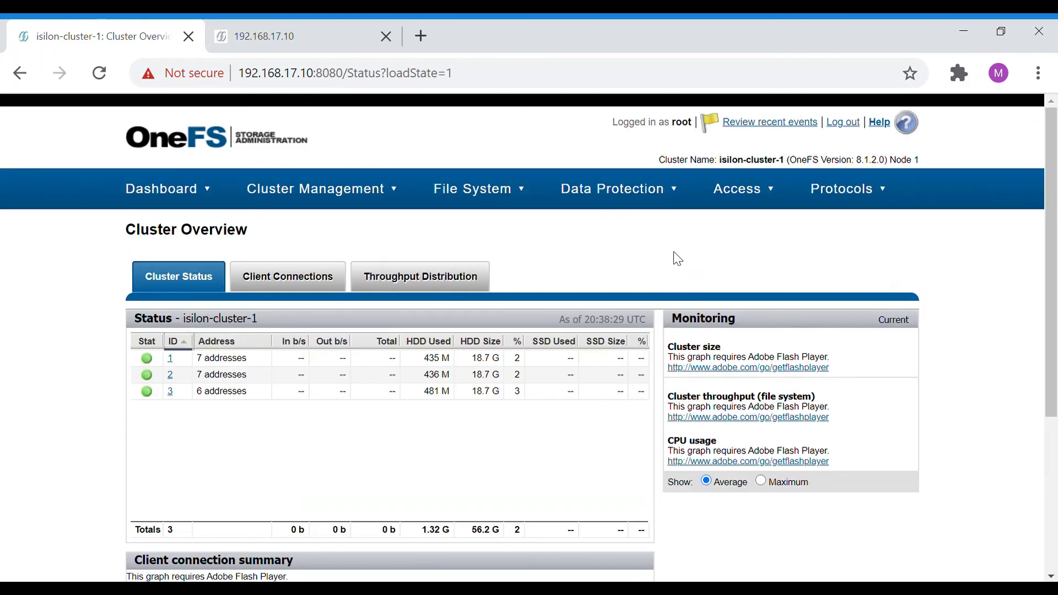
pyautogui.moveTo(745, 198)
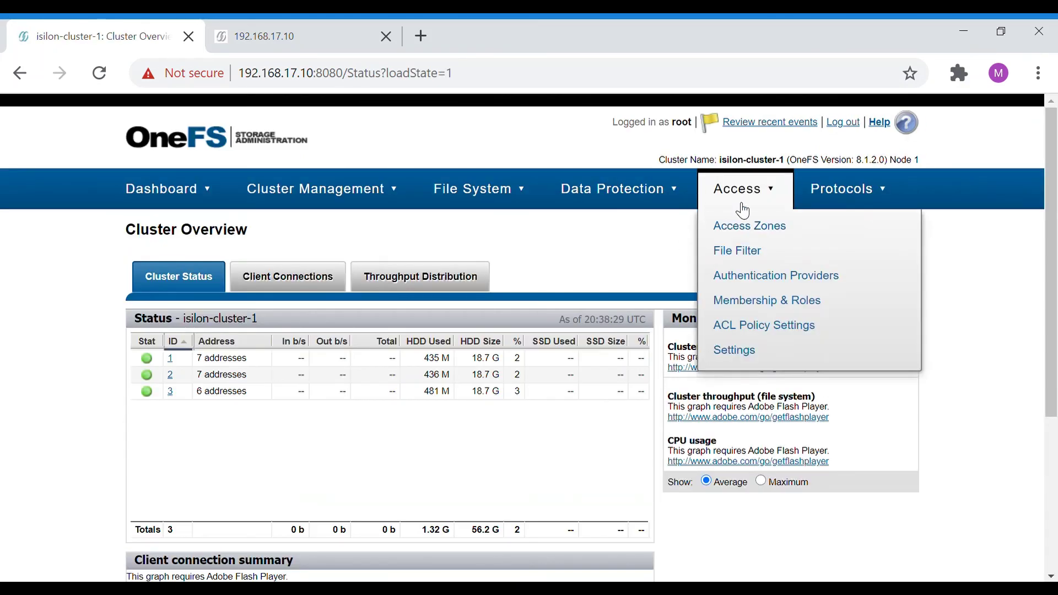
pyautogui.click(755, 307)
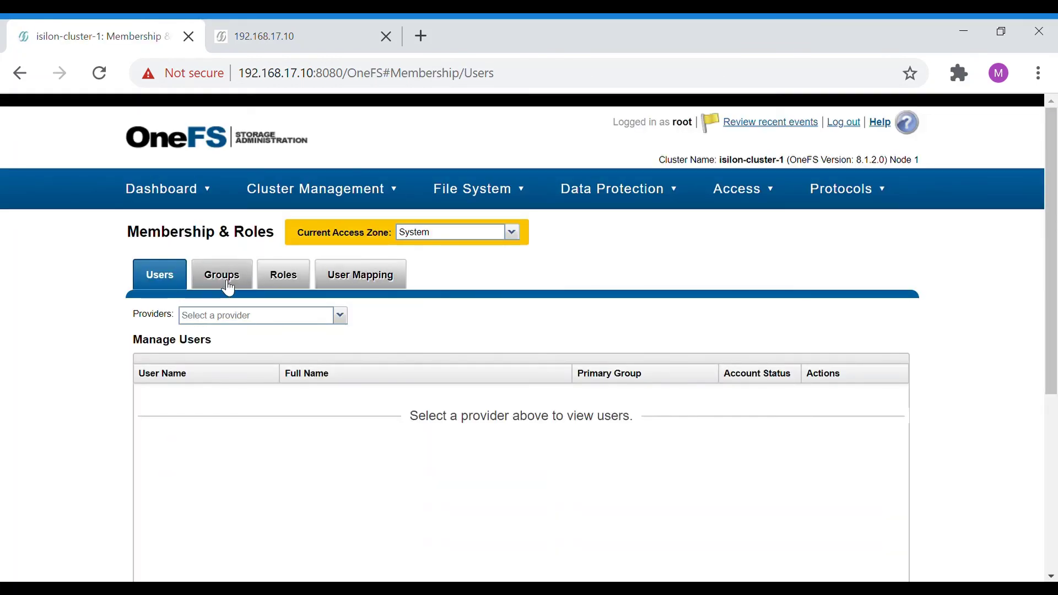
# List the System zone's groups from the LOCAL:System provider.
pyautogui.click(229, 289)
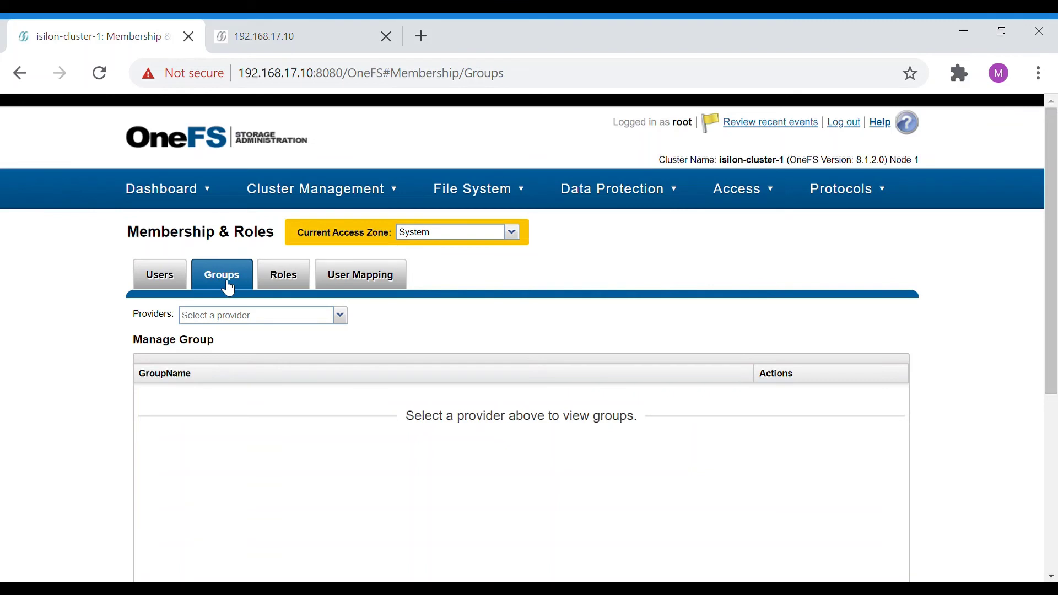
pyautogui.click(260, 319)
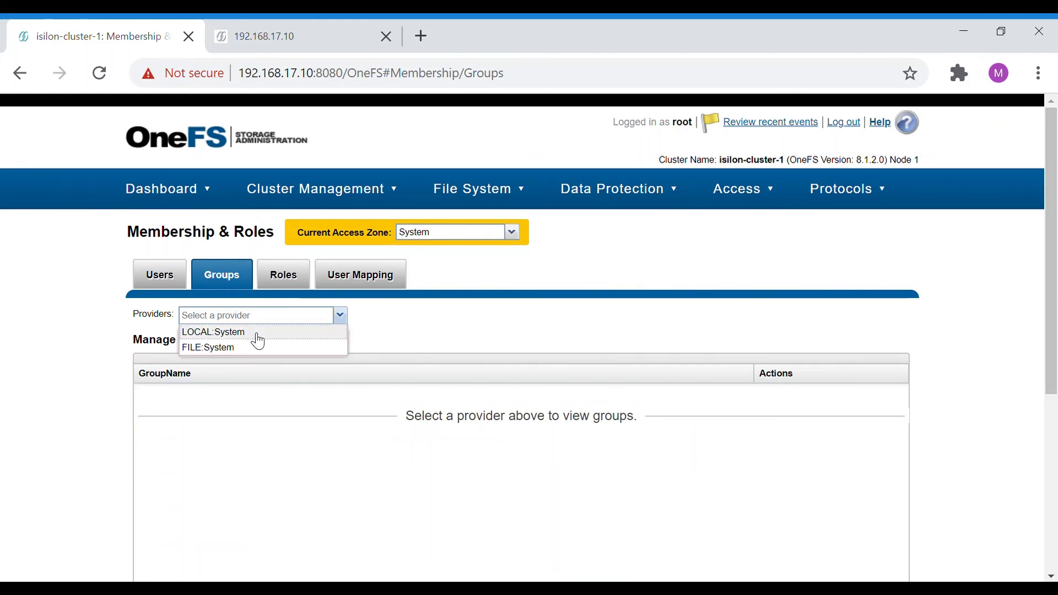
pyautogui.click(257, 335)
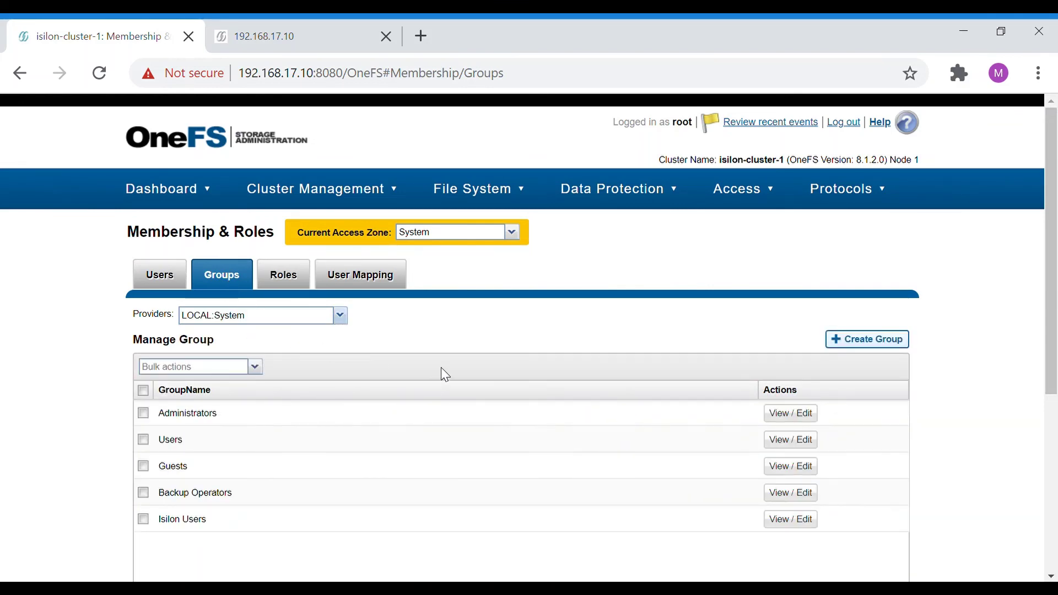
pyautogui.scroll(-1, 445, 375)
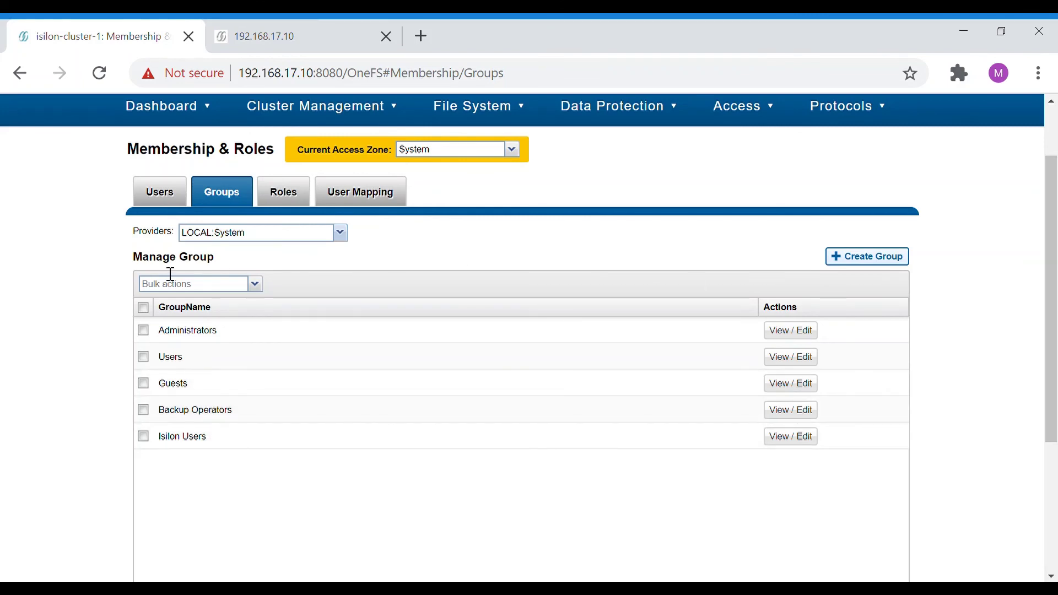
# Switch the group list to FILE:System, showing wheel, admin, ftp and guest.
pyautogui.click(329, 245)
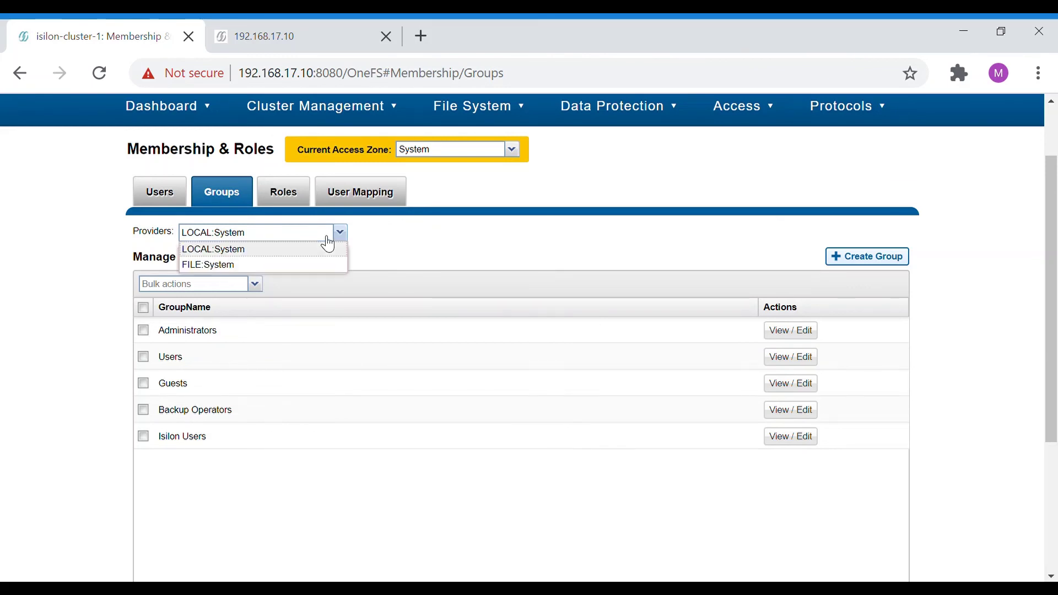
pyautogui.click(296, 264)
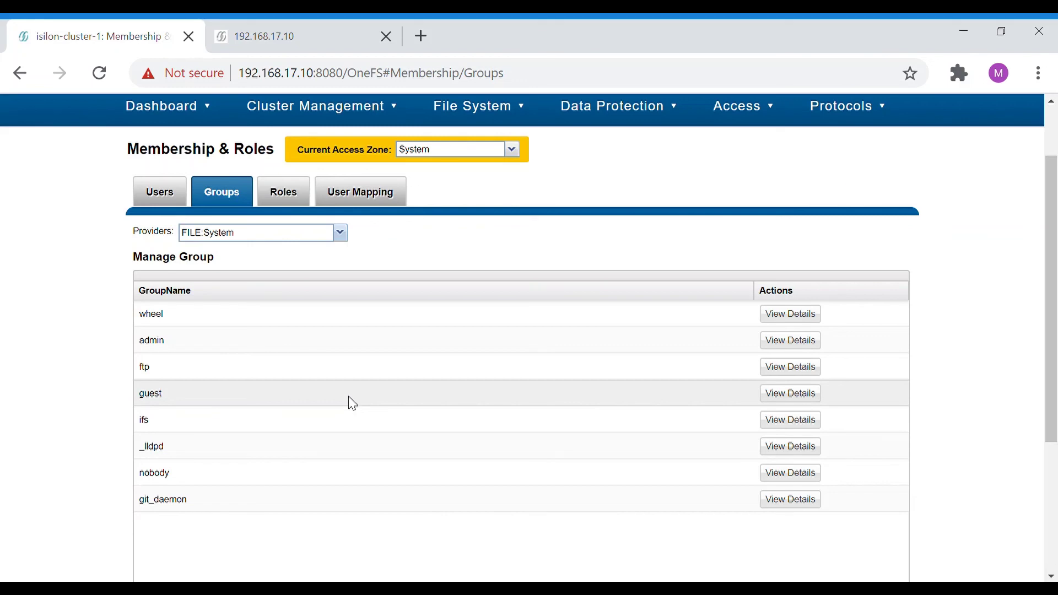
pyautogui.scroll(2, 353, 404)
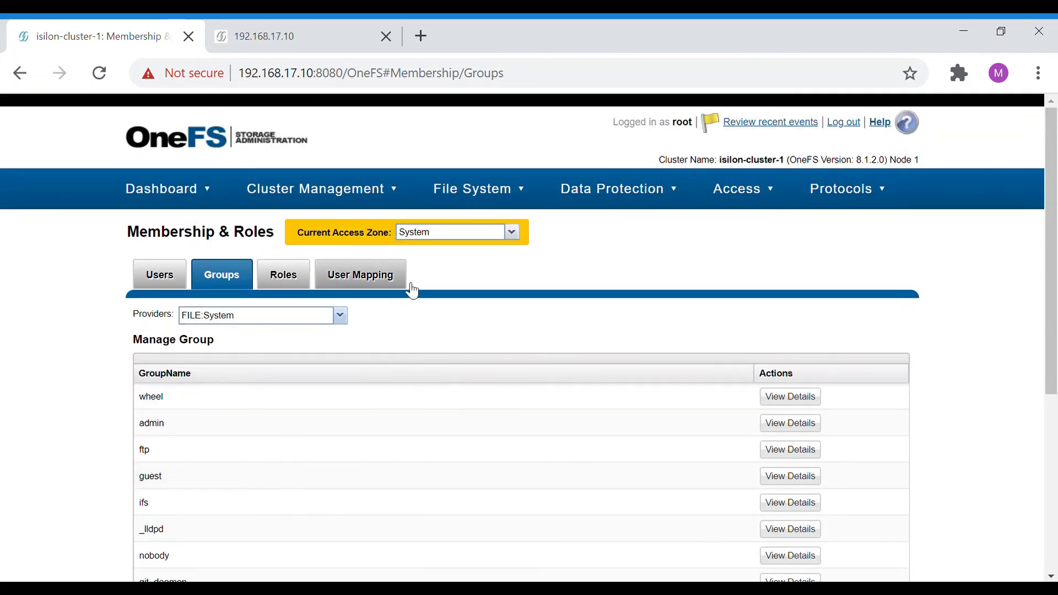
# Switch to the finance access zone and list its FILE:System groups.
pyautogui.click(452, 243)
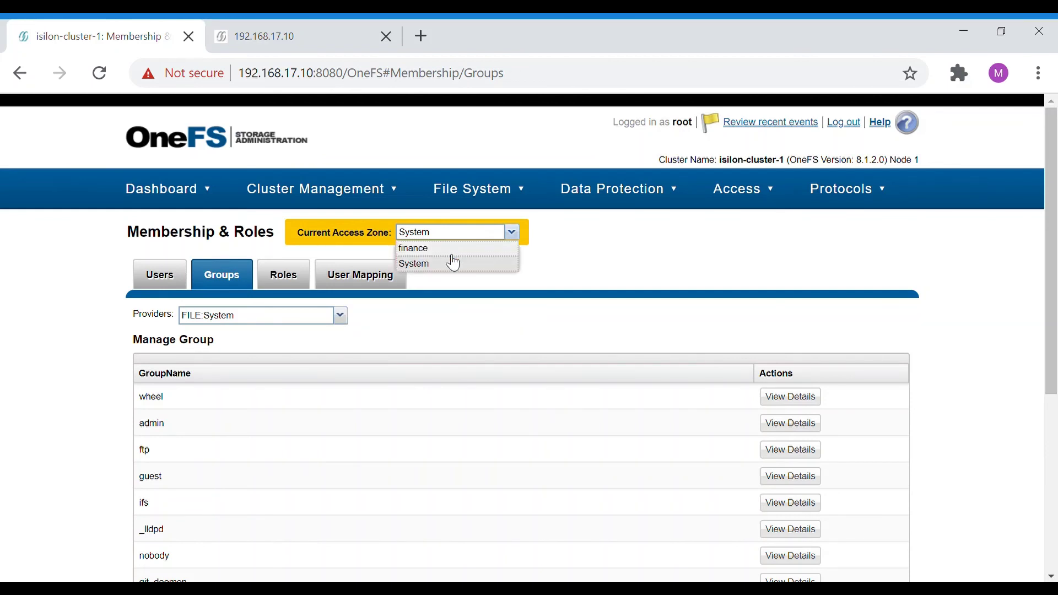
pyautogui.click(453, 251)
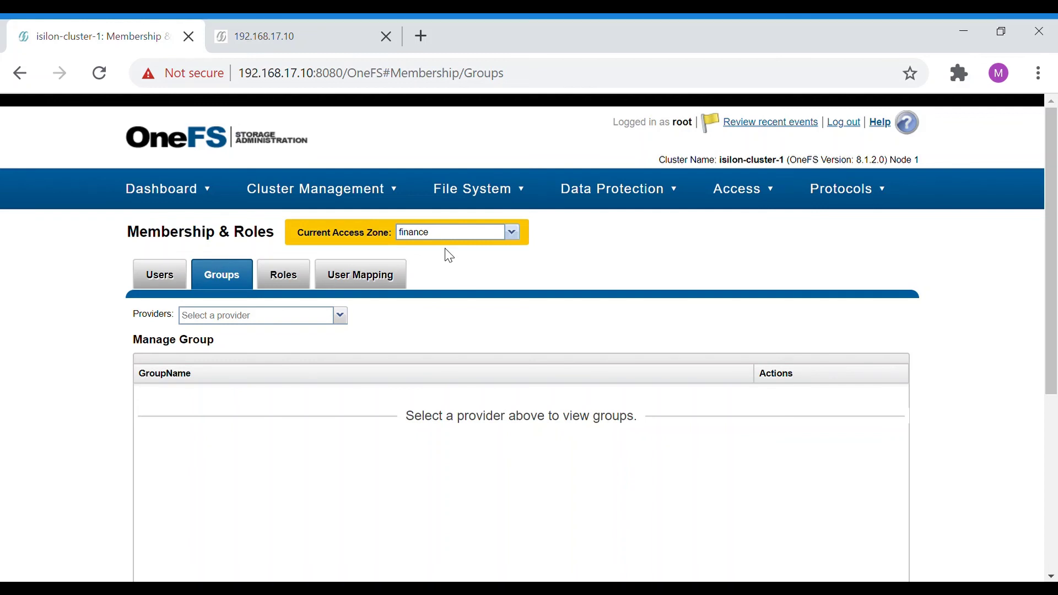
pyautogui.click(312, 317)
pyautogui.click(299, 333)
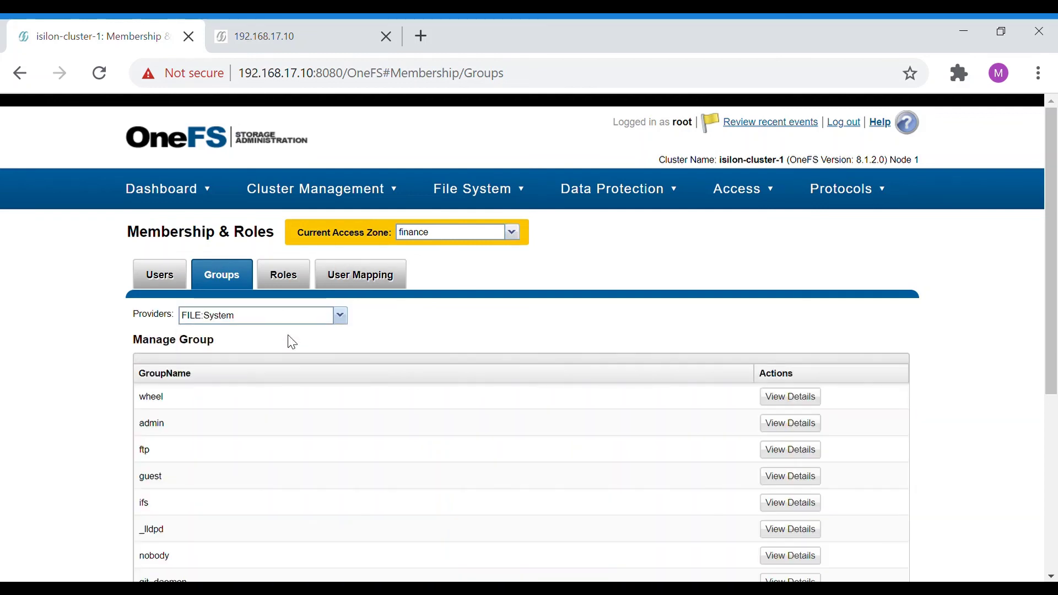
pyautogui.scroll(-5, 402, 359)
pyautogui.scroll(5, 350, 354)
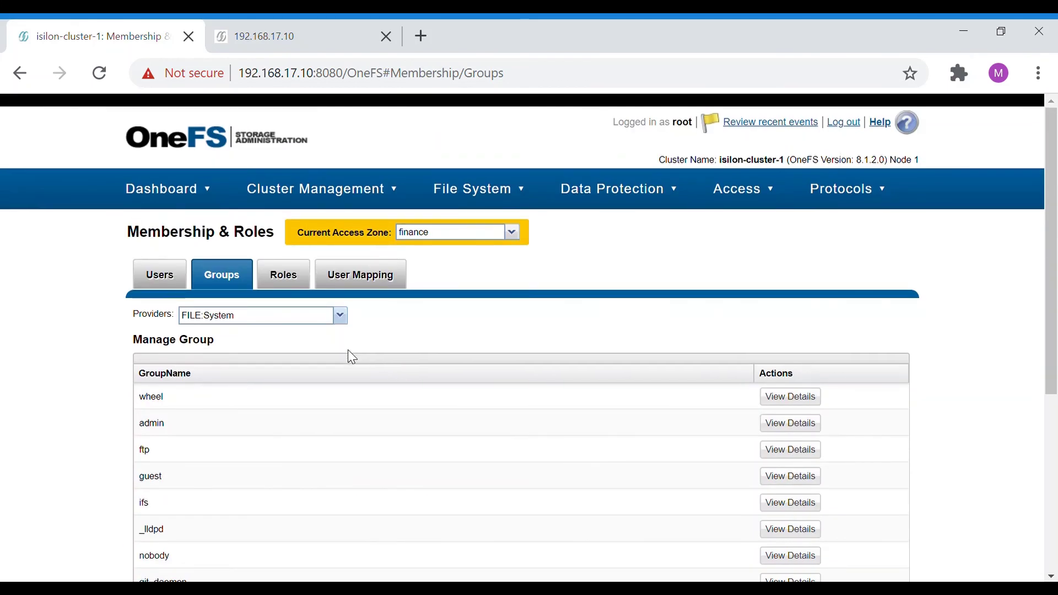
# List the LOCAL:finance groups, then go to the finance zone's Users tab.
pyautogui.click(341, 316)
pyautogui.click(311, 348)
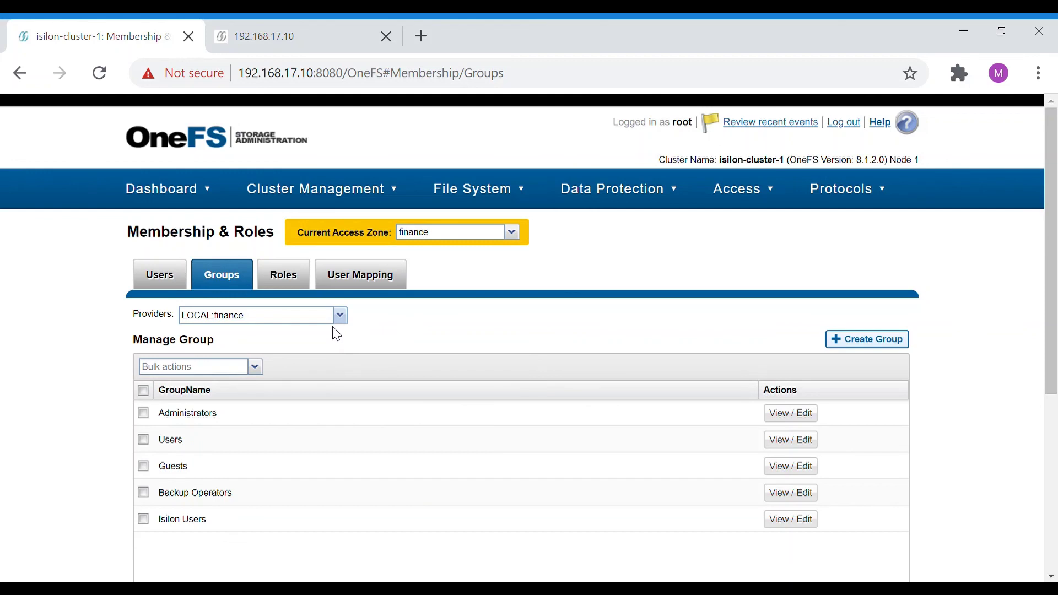
pyautogui.click(184, 274)
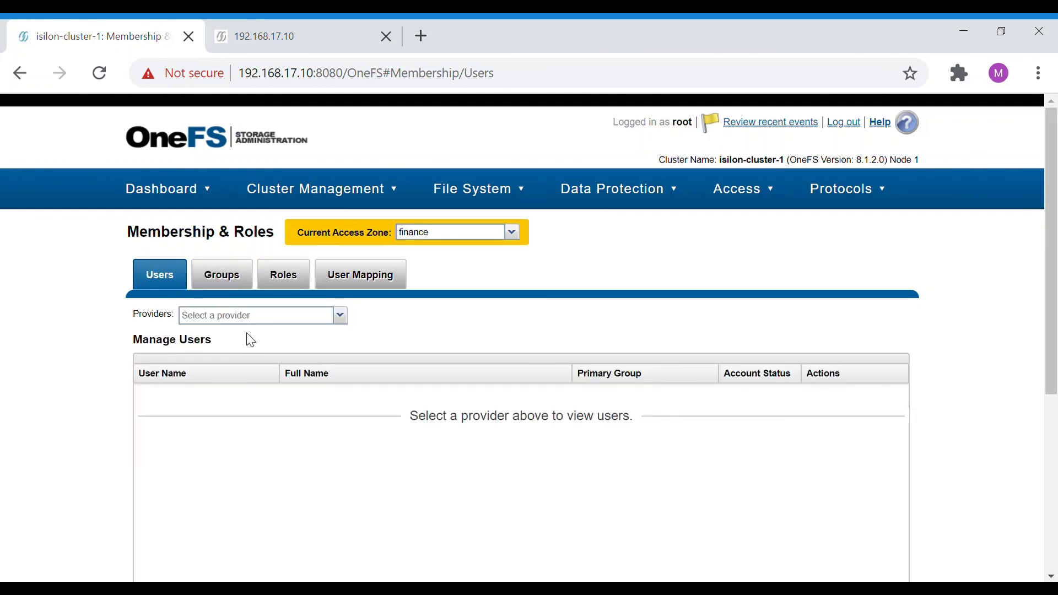
# List the finance zone's FILE: System users and check other providers, then show the roles including test-role.
pyautogui.click(254, 325)
pyautogui.click(259, 332)
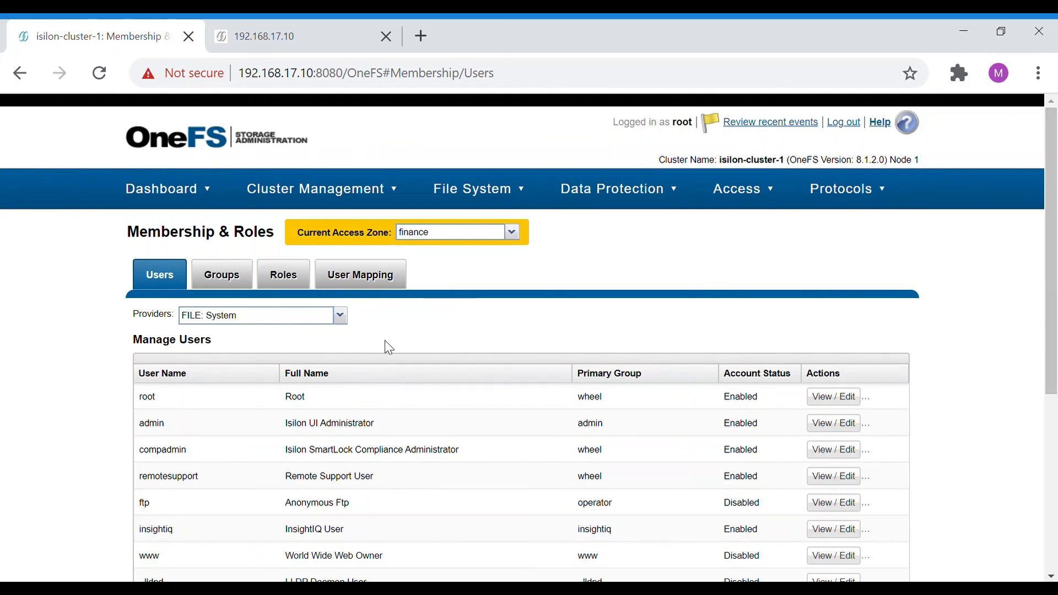
pyautogui.click(339, 316)
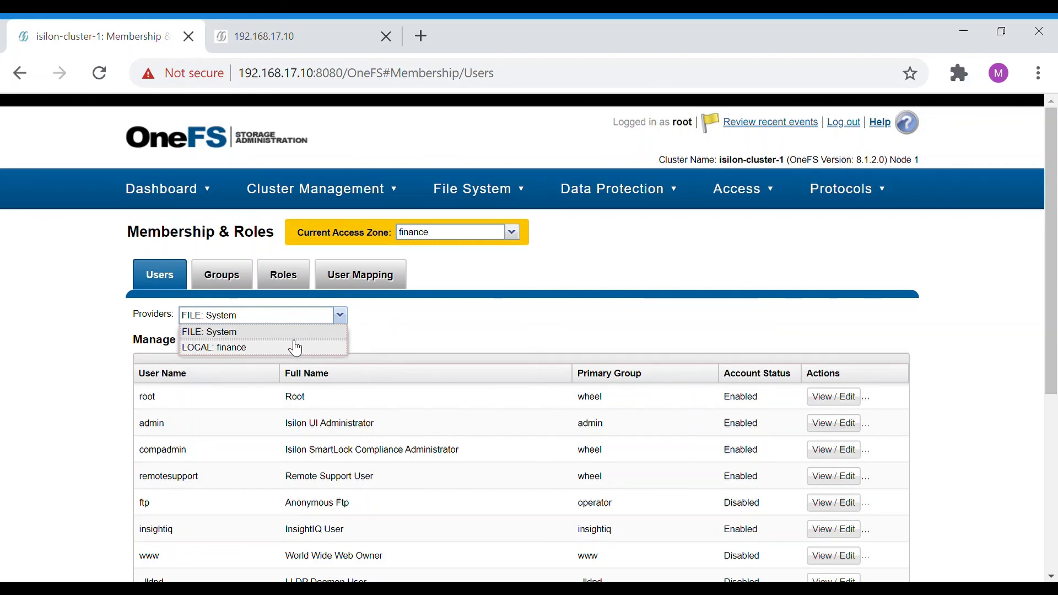
pyautogui.scroll(-3, 494, 372)
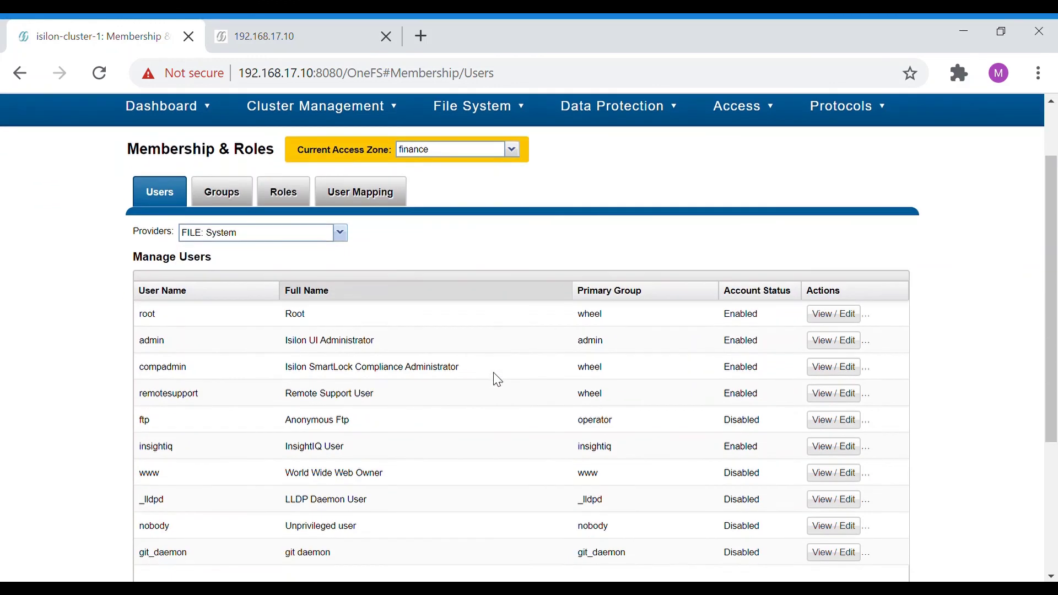
pyautogui.scroll(3, 496, 375)
pyautogui.scroll(-2, 493, 359)
pyautogui.scroll(2, 518, 386)
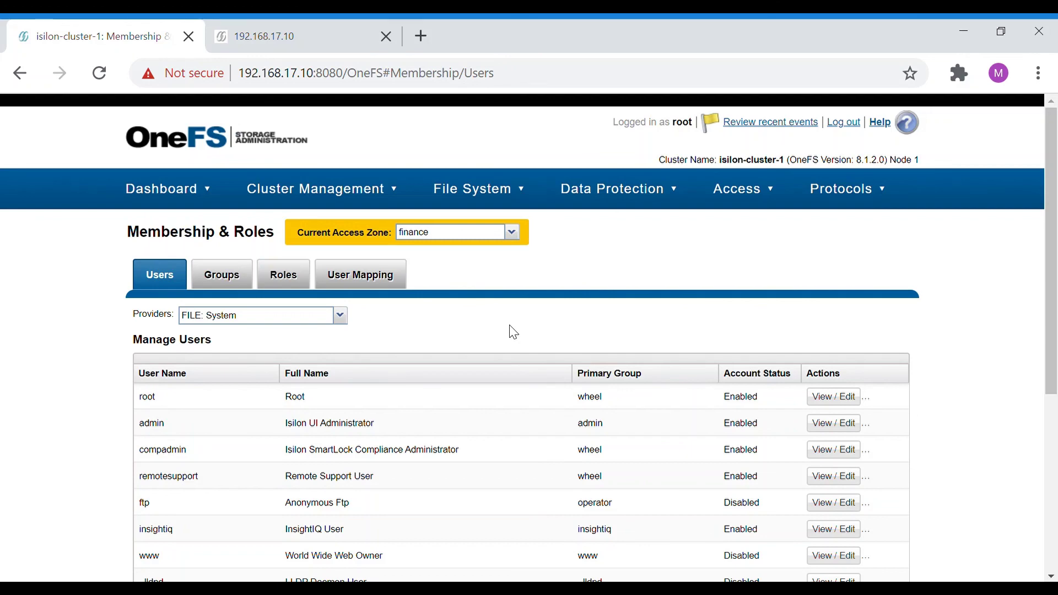
pyautogui.click(302, 283)
pyautogui.scroll(-3, 468, 394)
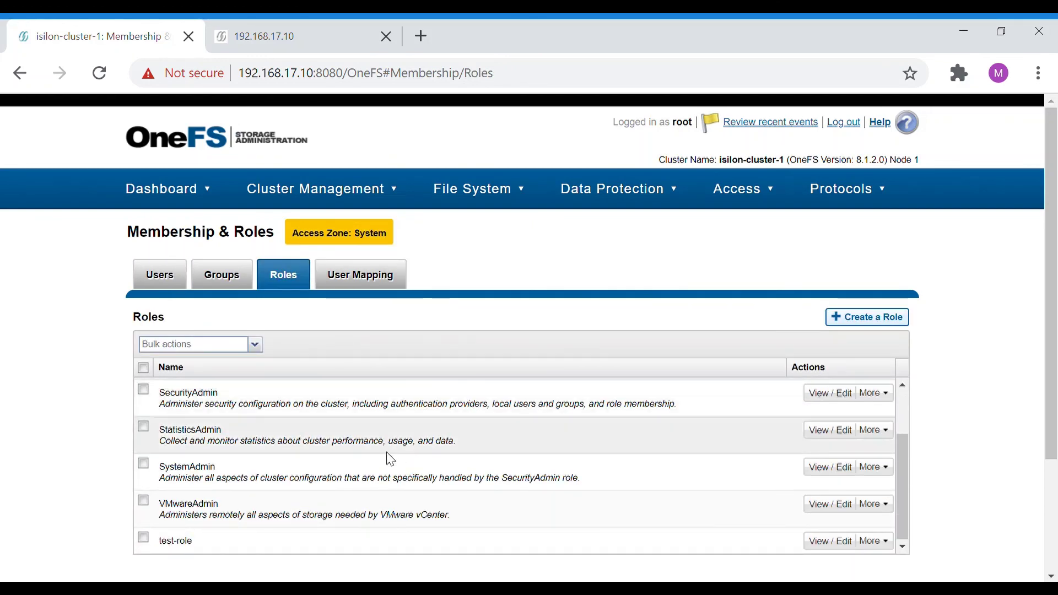
pyautogui.scroll(-2, 94, 427)
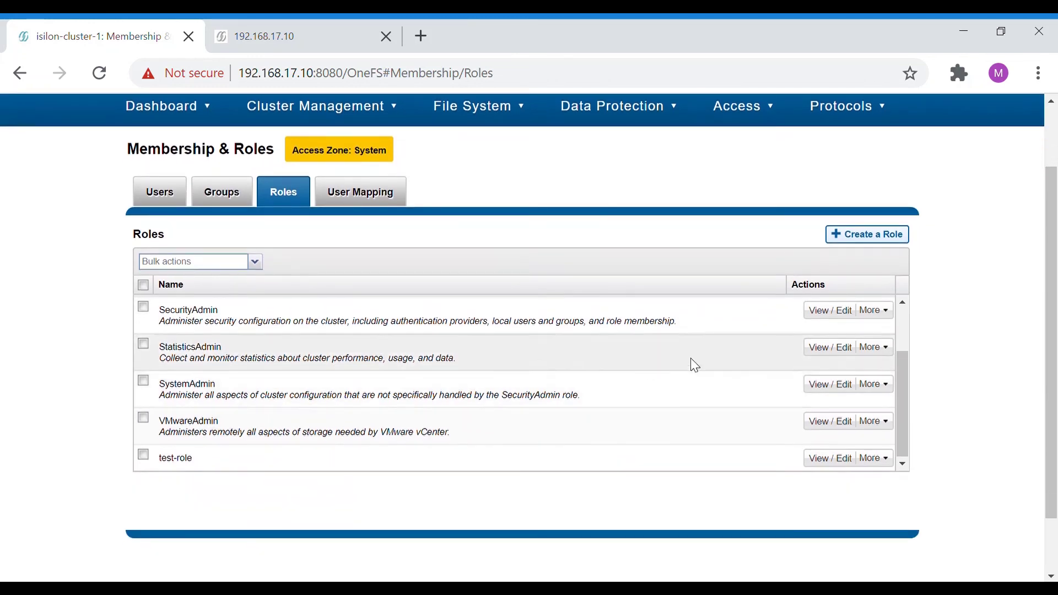
pyautogui.click(856, 237)
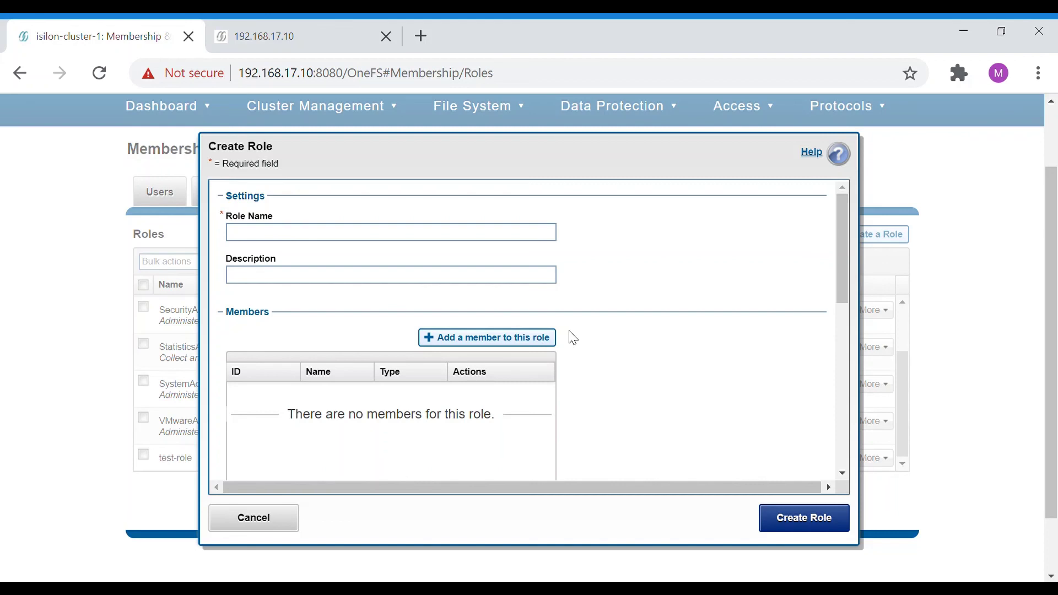
pyautogui.scroll(-6, 571, 340)
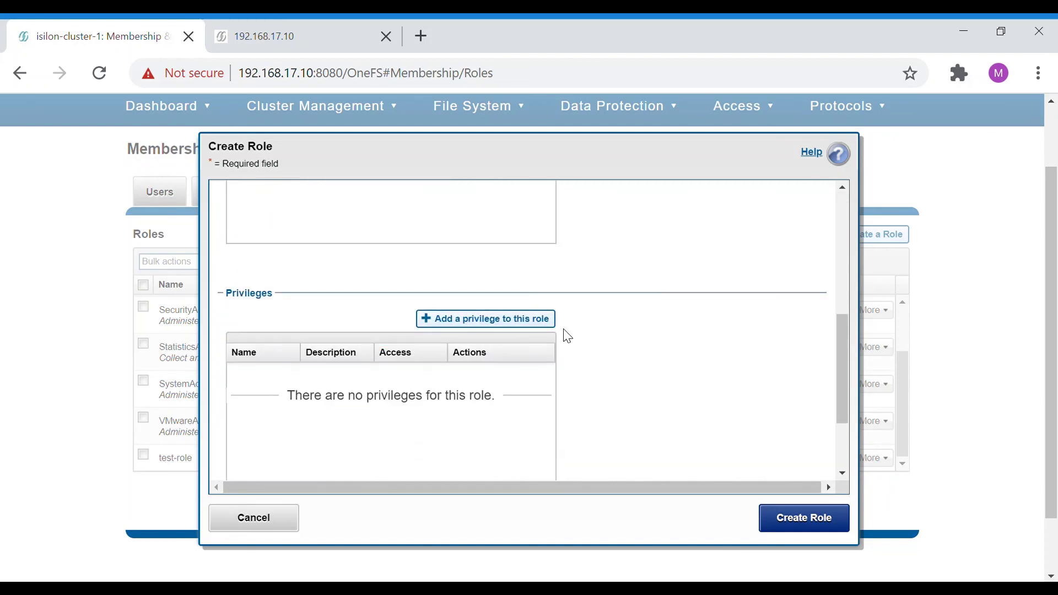
pyautogui.click(542, 333)
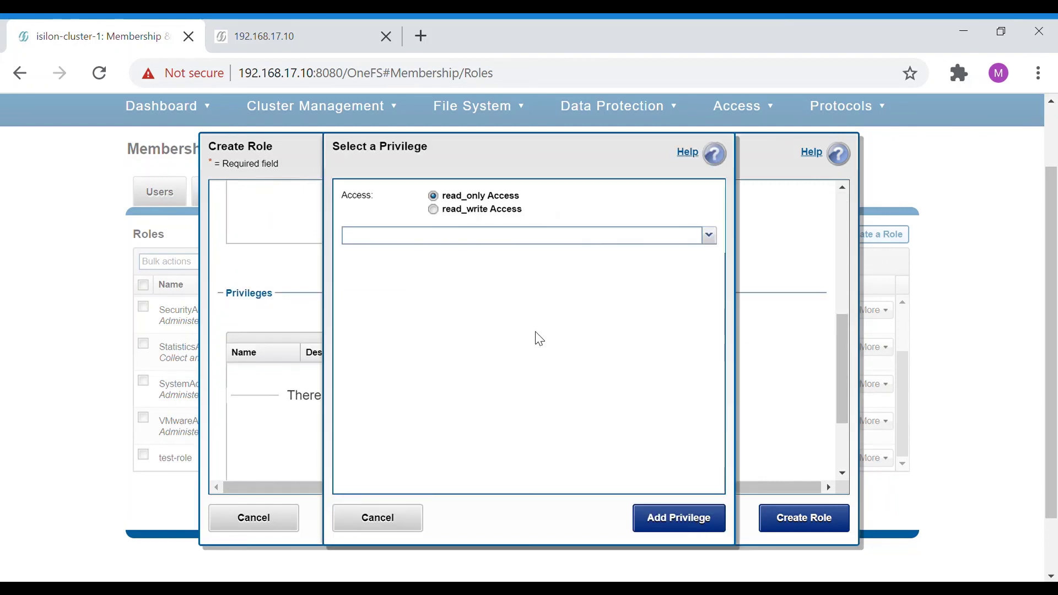
pyautogui.click(401, 523)
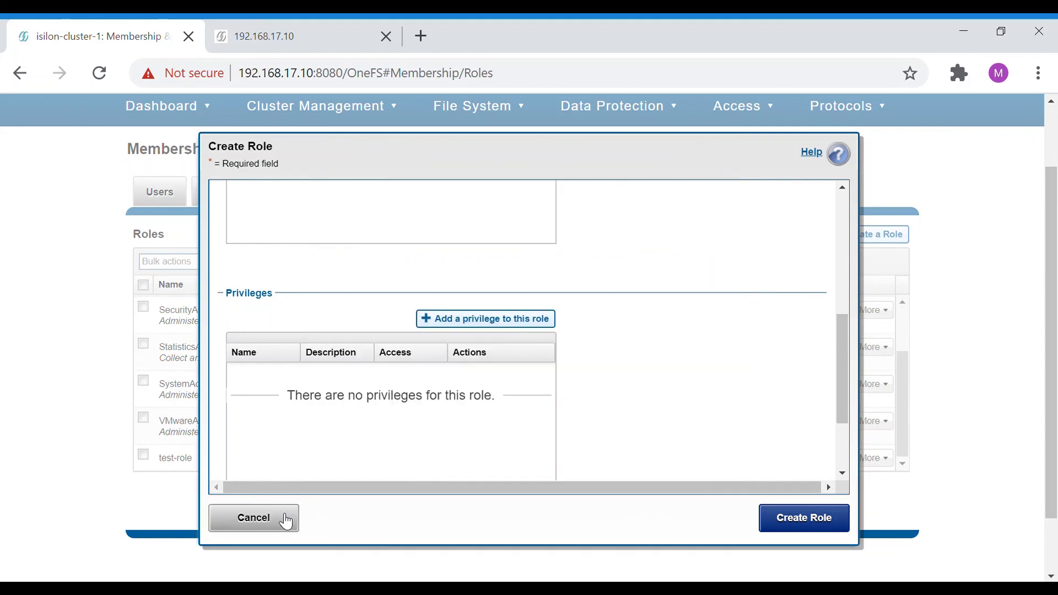
pyautogui.click(295, 516)
pyautogui.scroll(2, 545, 353)
pyautogui.scroll(2, 540, 347)
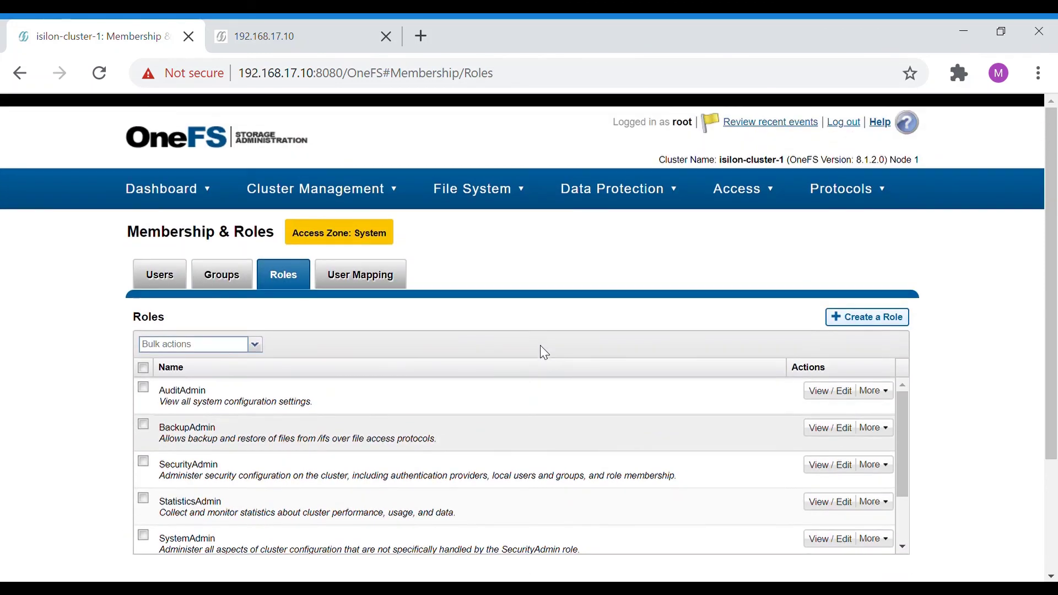